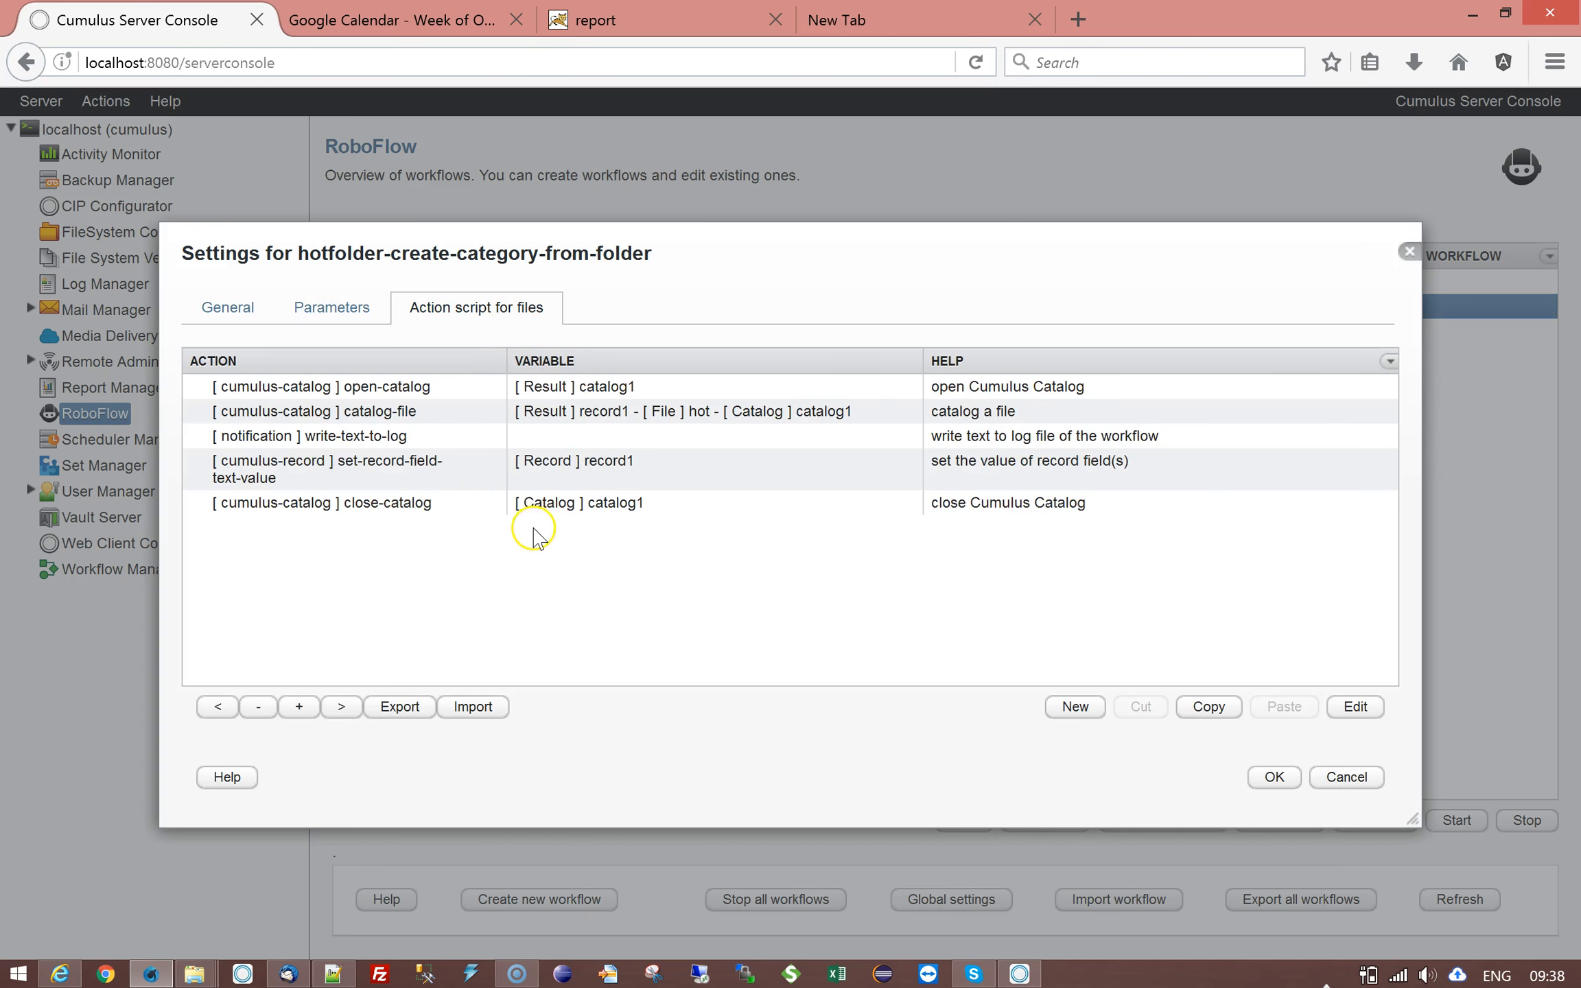
Review the catalog-file and set-record-field-text-value actions and the parameters of the hotfolder-create-category-from-folder workflow, leaving its settings unsaved.
{"action": "double_click", "coordinate": [415, 413]}
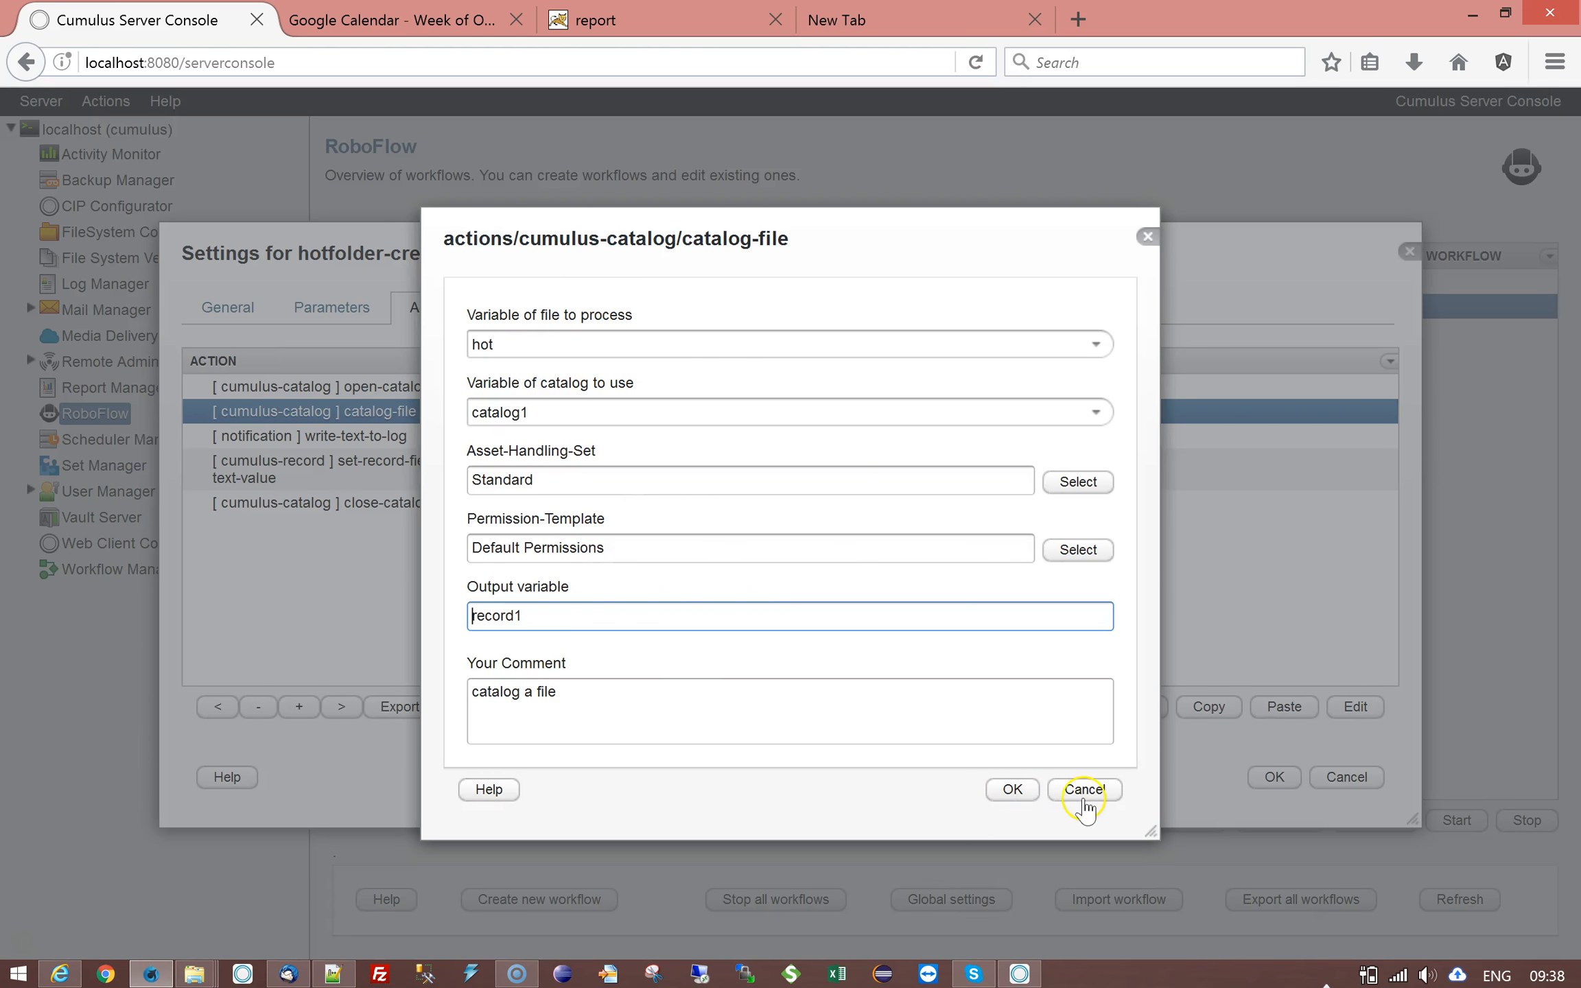
{"action": "left_click", "coordinate": [1084, 791]}
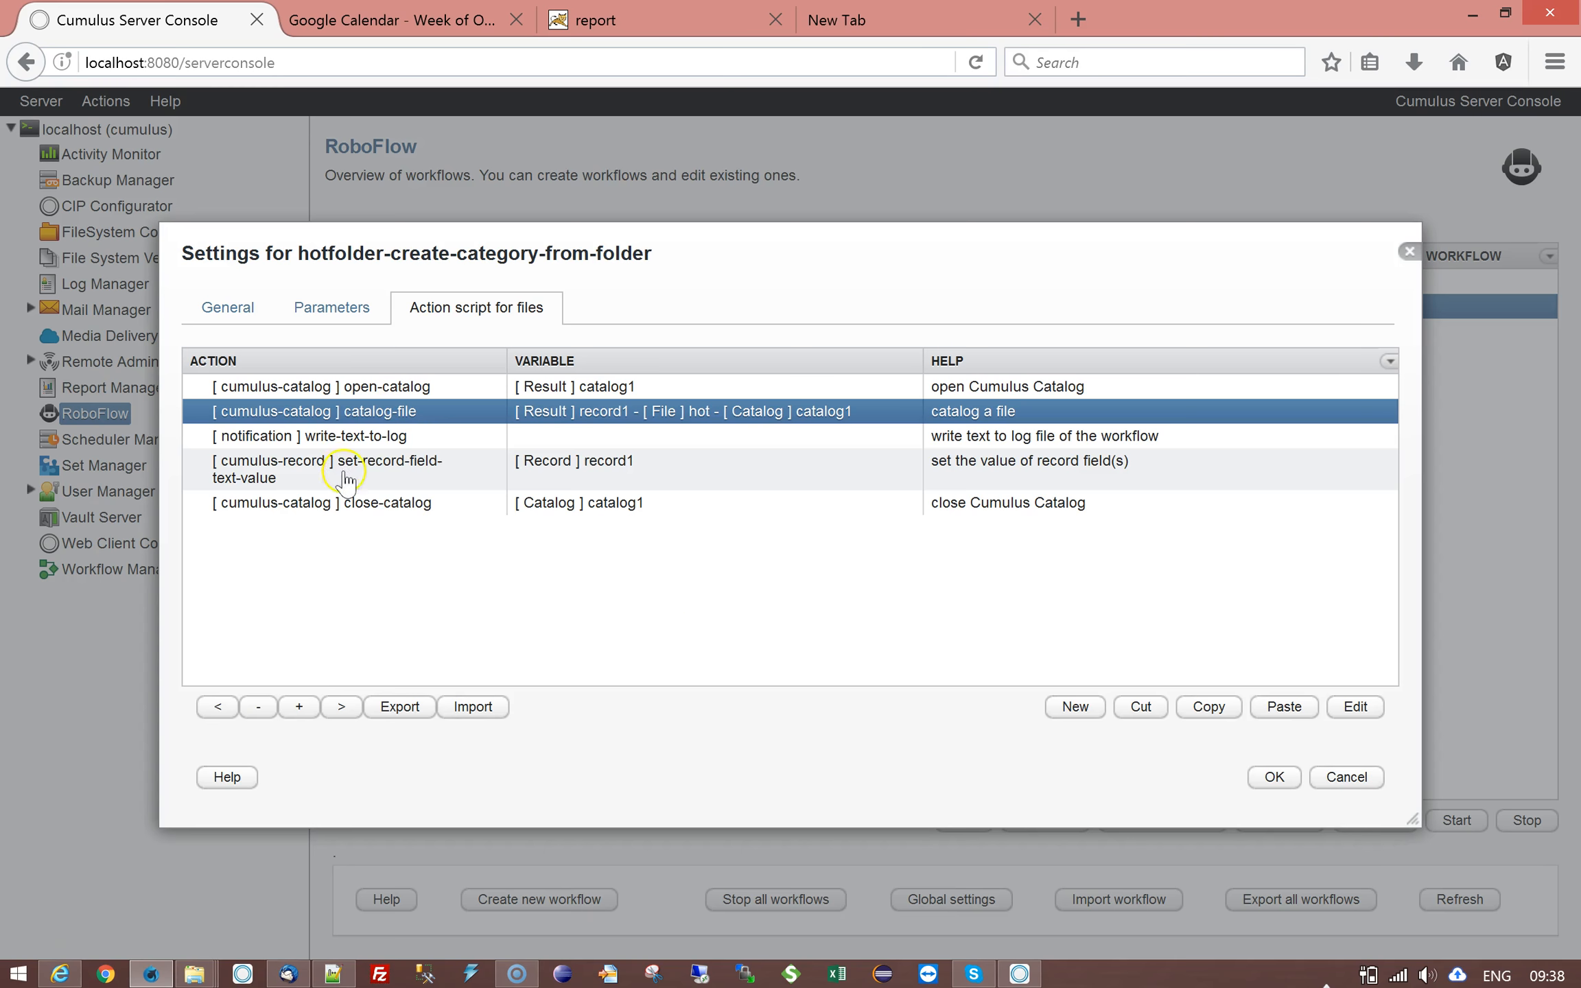
{"action": "double_click", "coordinate": [423, 473]}
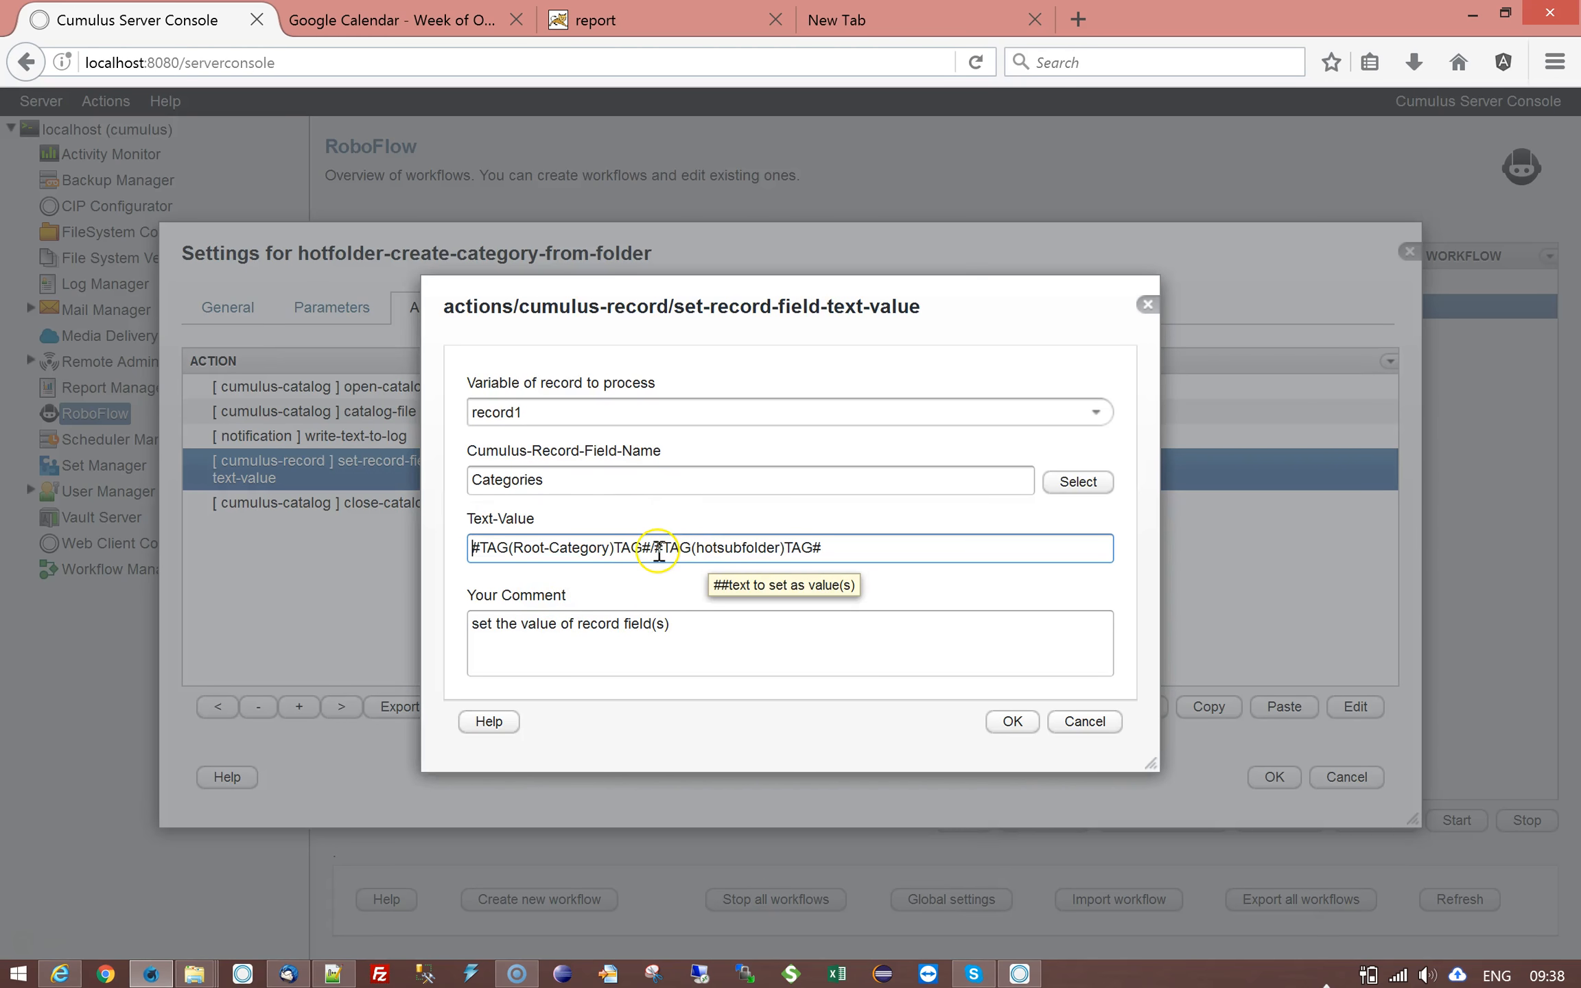
{"action": "left_click_drag", "start_coordinate": [654, 548], "coordinate": [847, 549]}
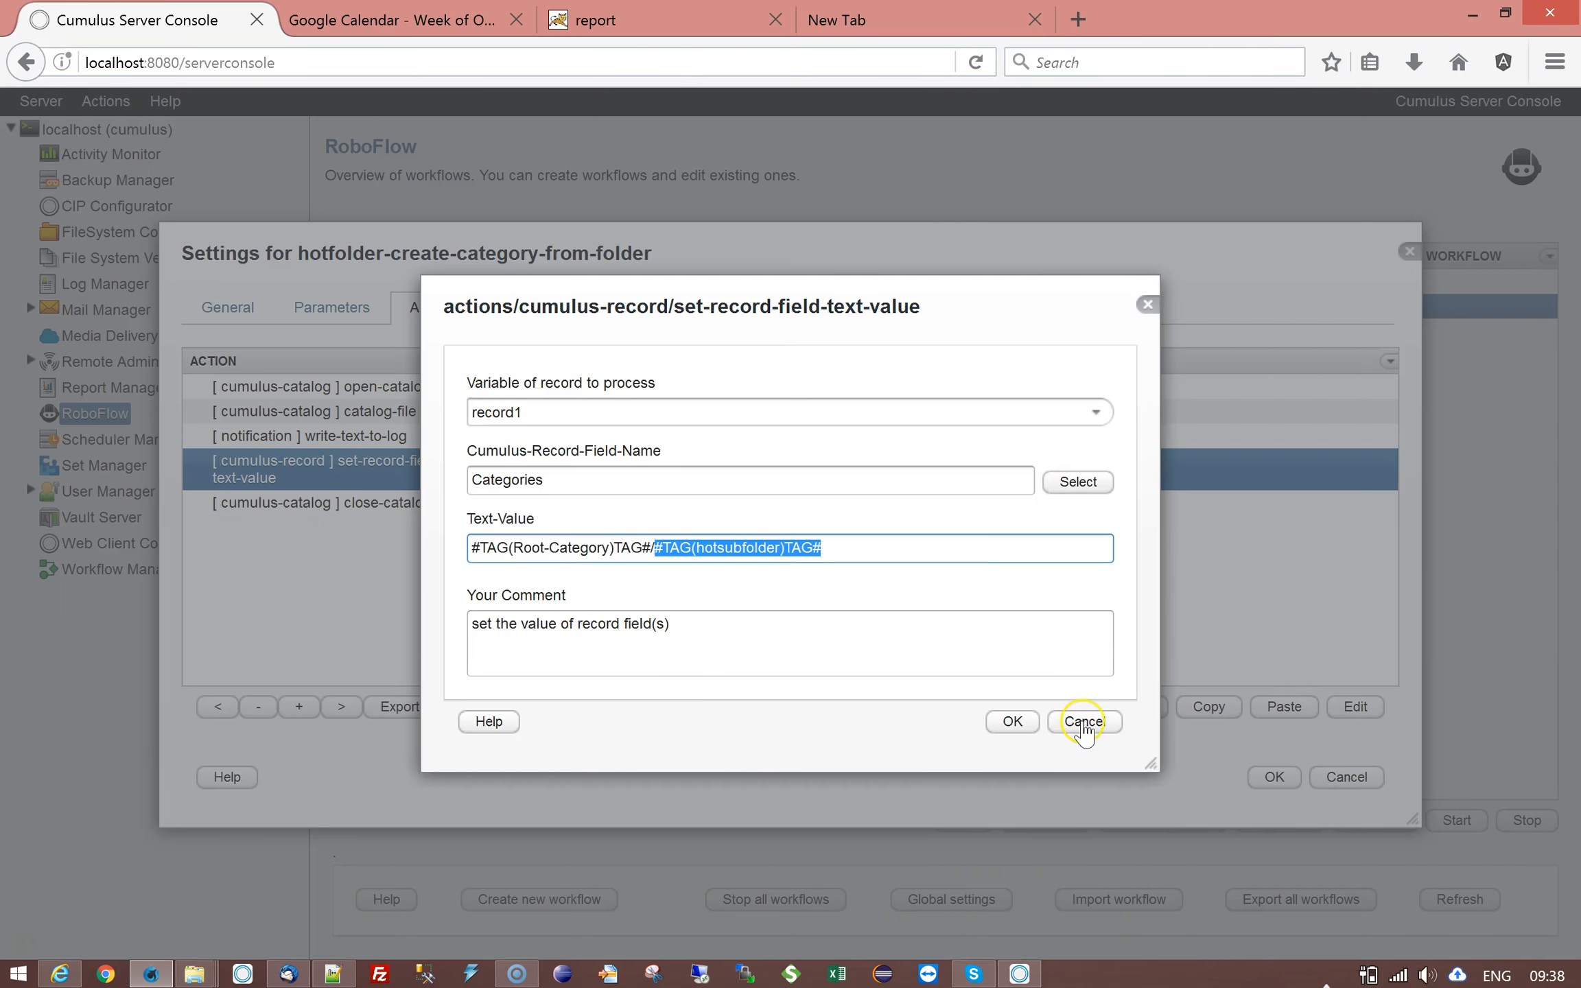
{"action": "left_click", "coordinate": [1060, 727]}
{"action": "left_click", "coordinate": [322, 307]}
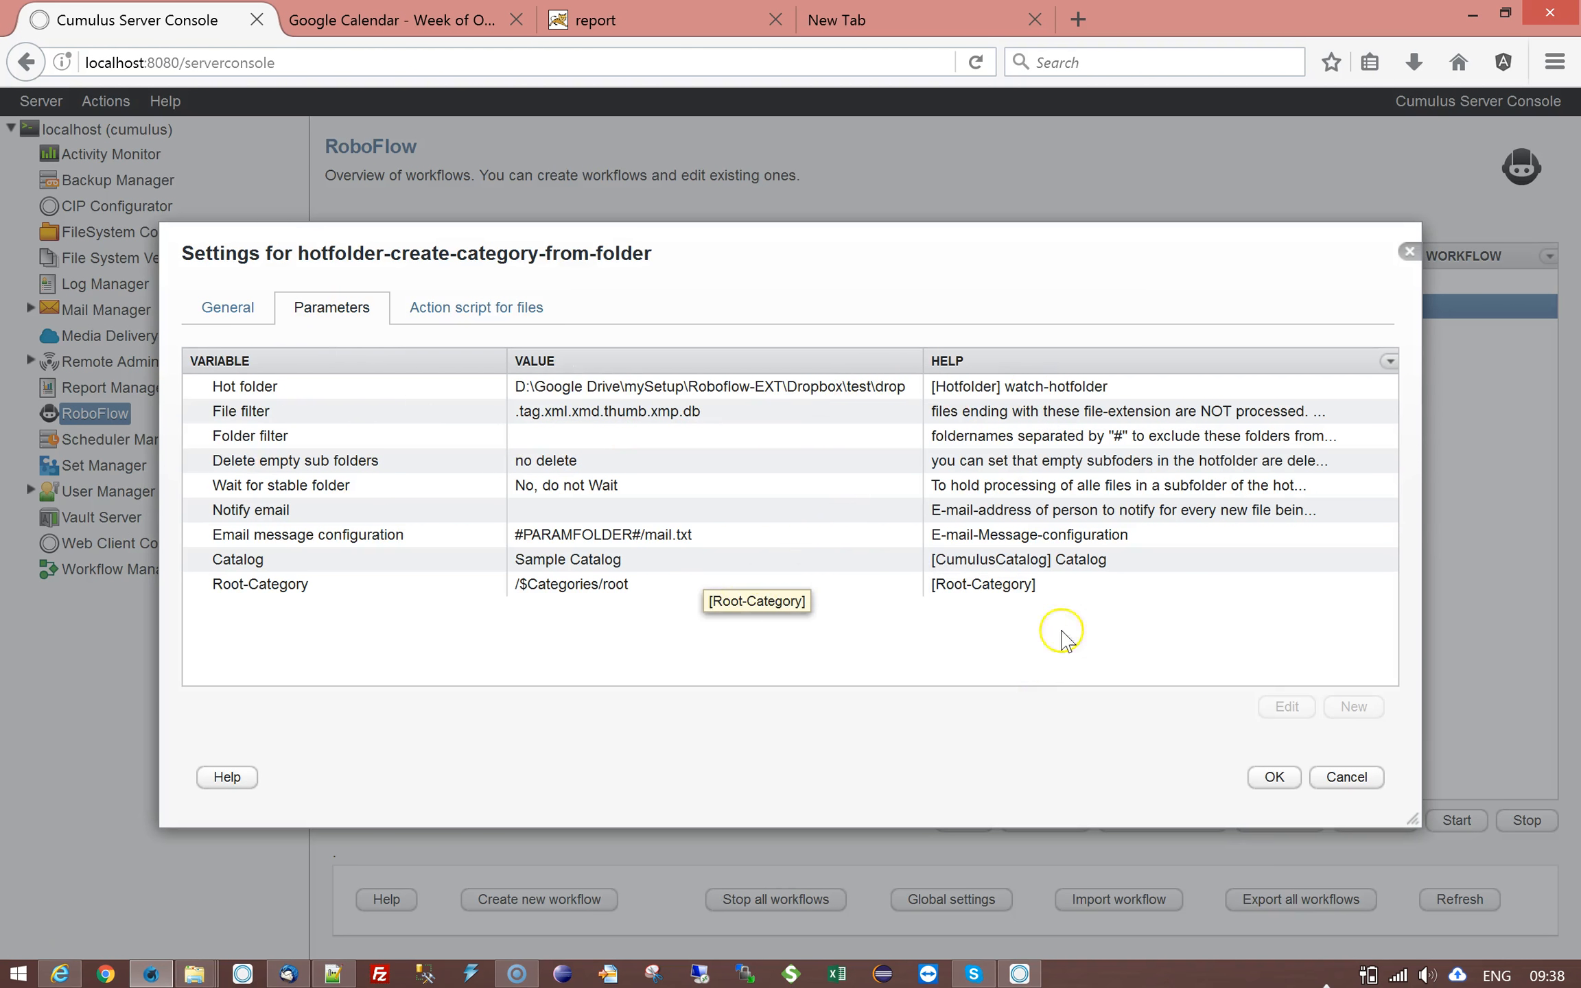
{"action": "left_click", "coordinate": [1346, 776]}
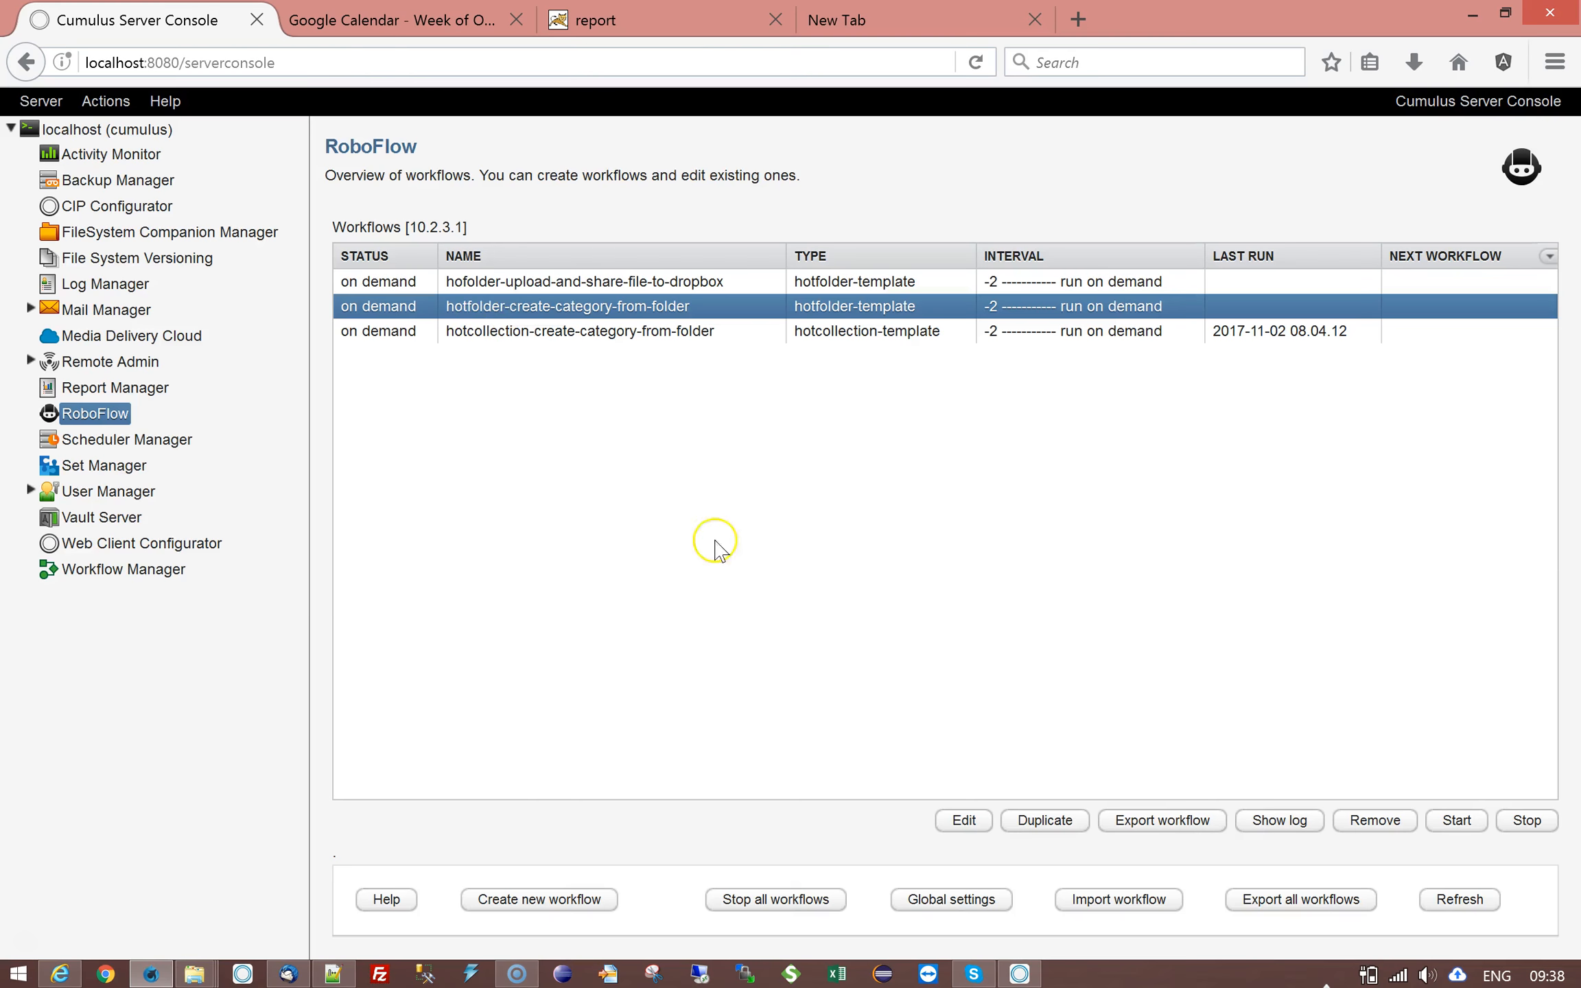
Open the settings of the hotcollection-create-category-from-folder workflow and examine its Cumulus query parameter.
{"action": "left_click", "coordinate": [505, 332]}
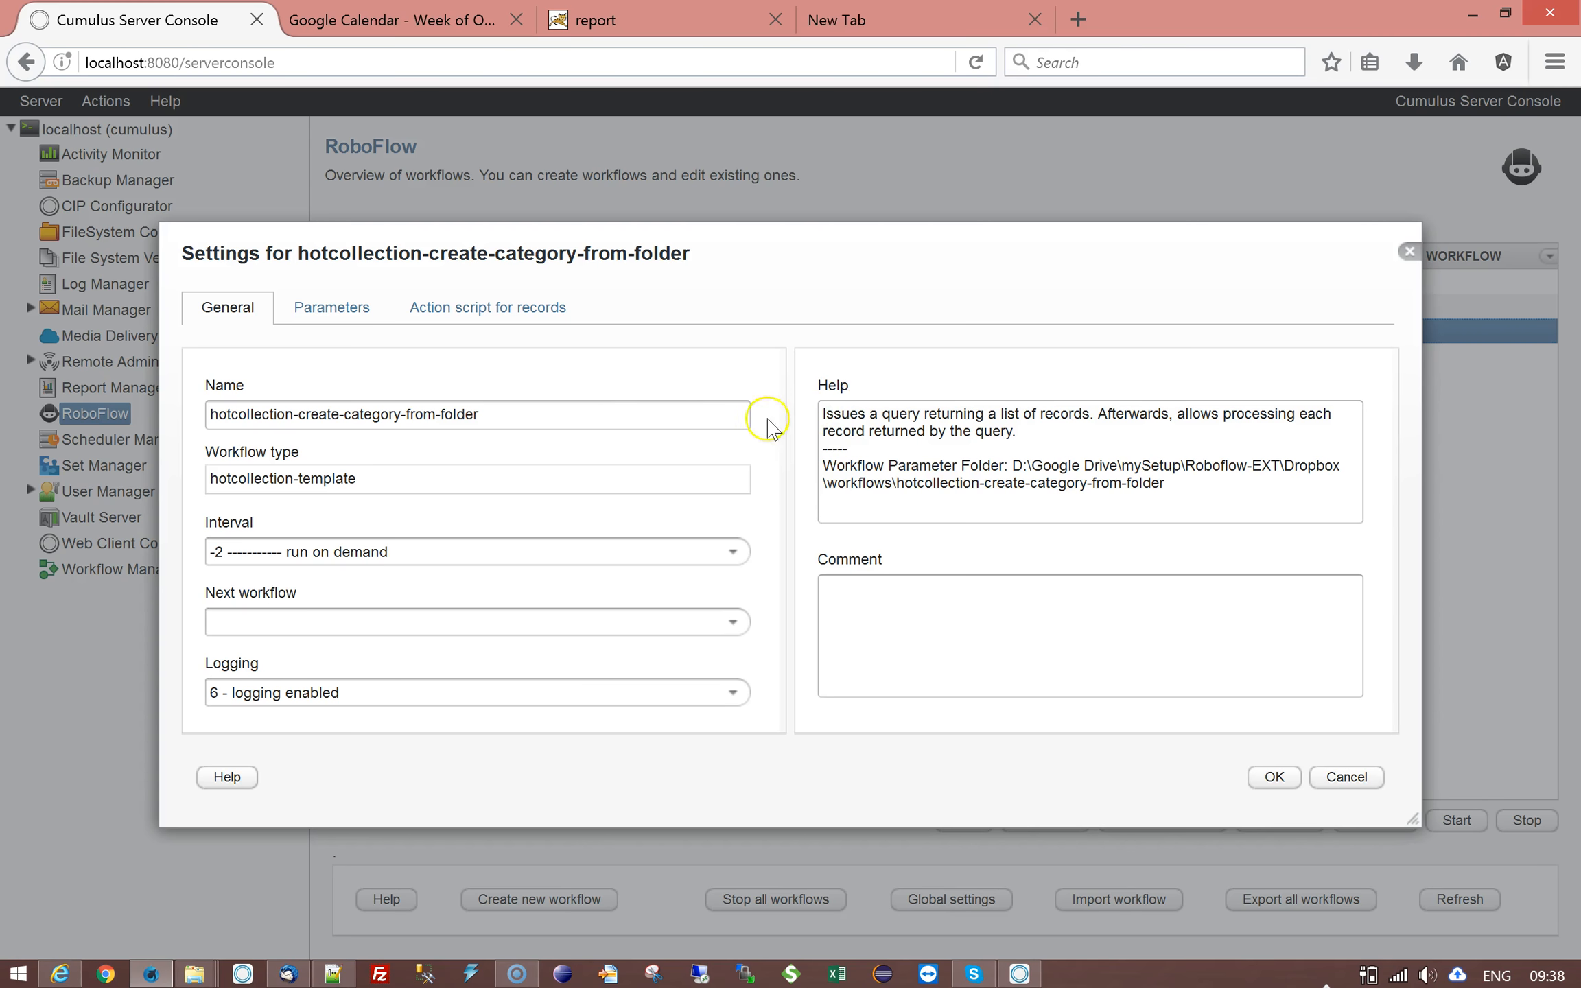
{"action": "left_click", "coordinate": [300, 312]}
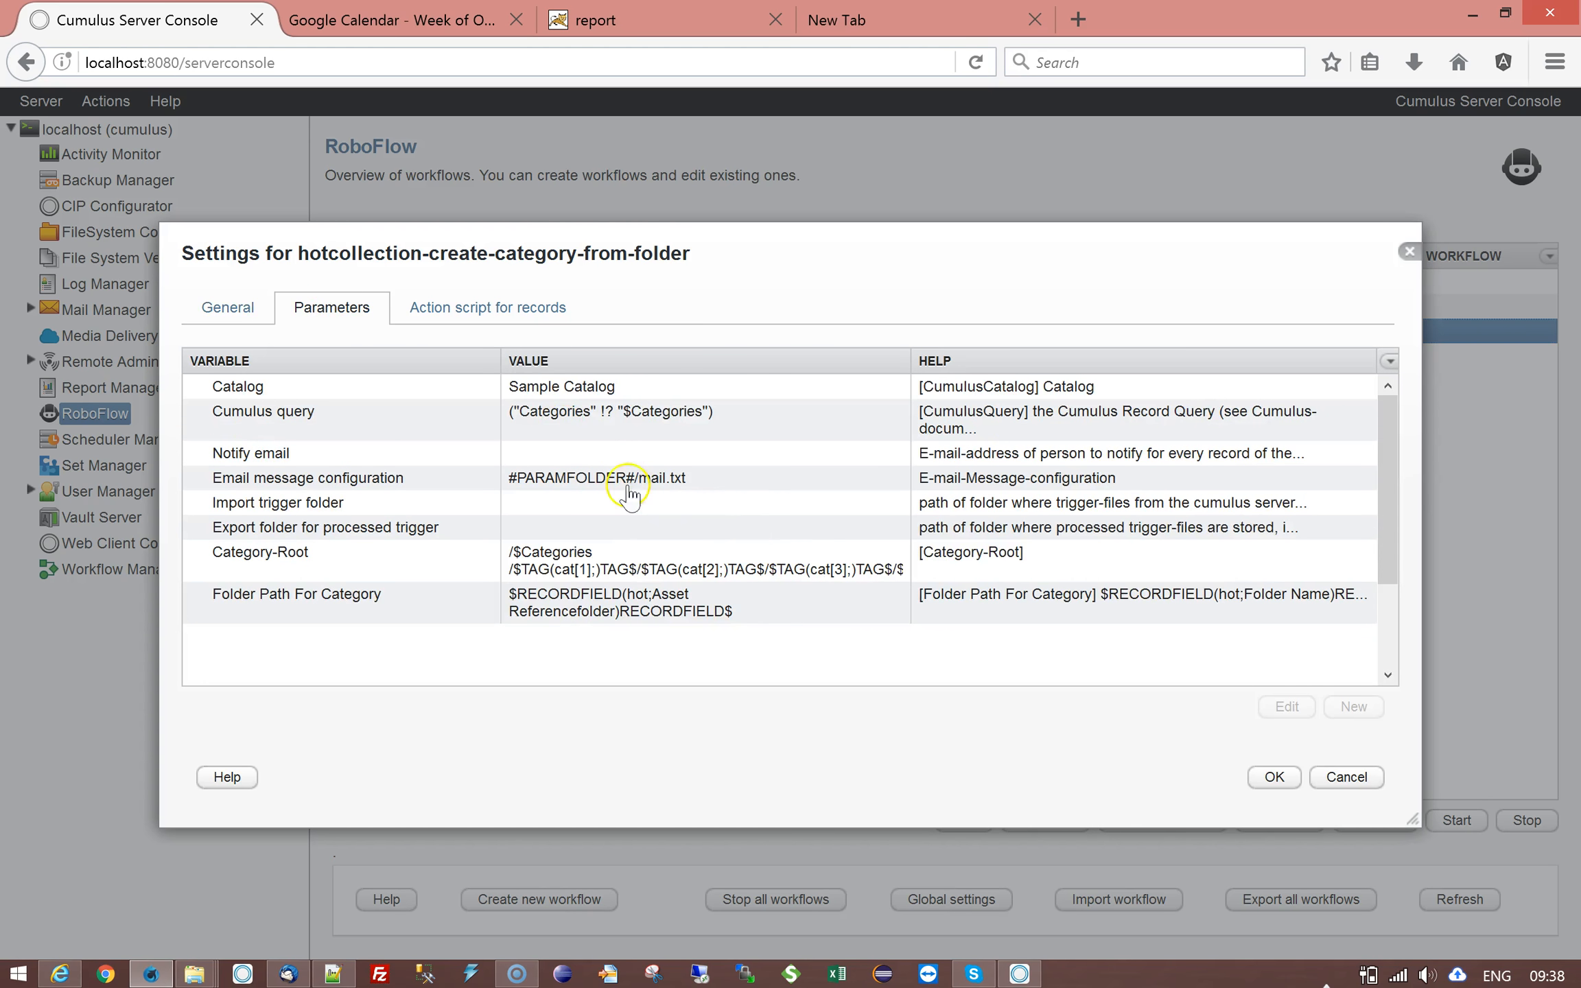
{"action": "left_click", "coordinate": [314, 431]}
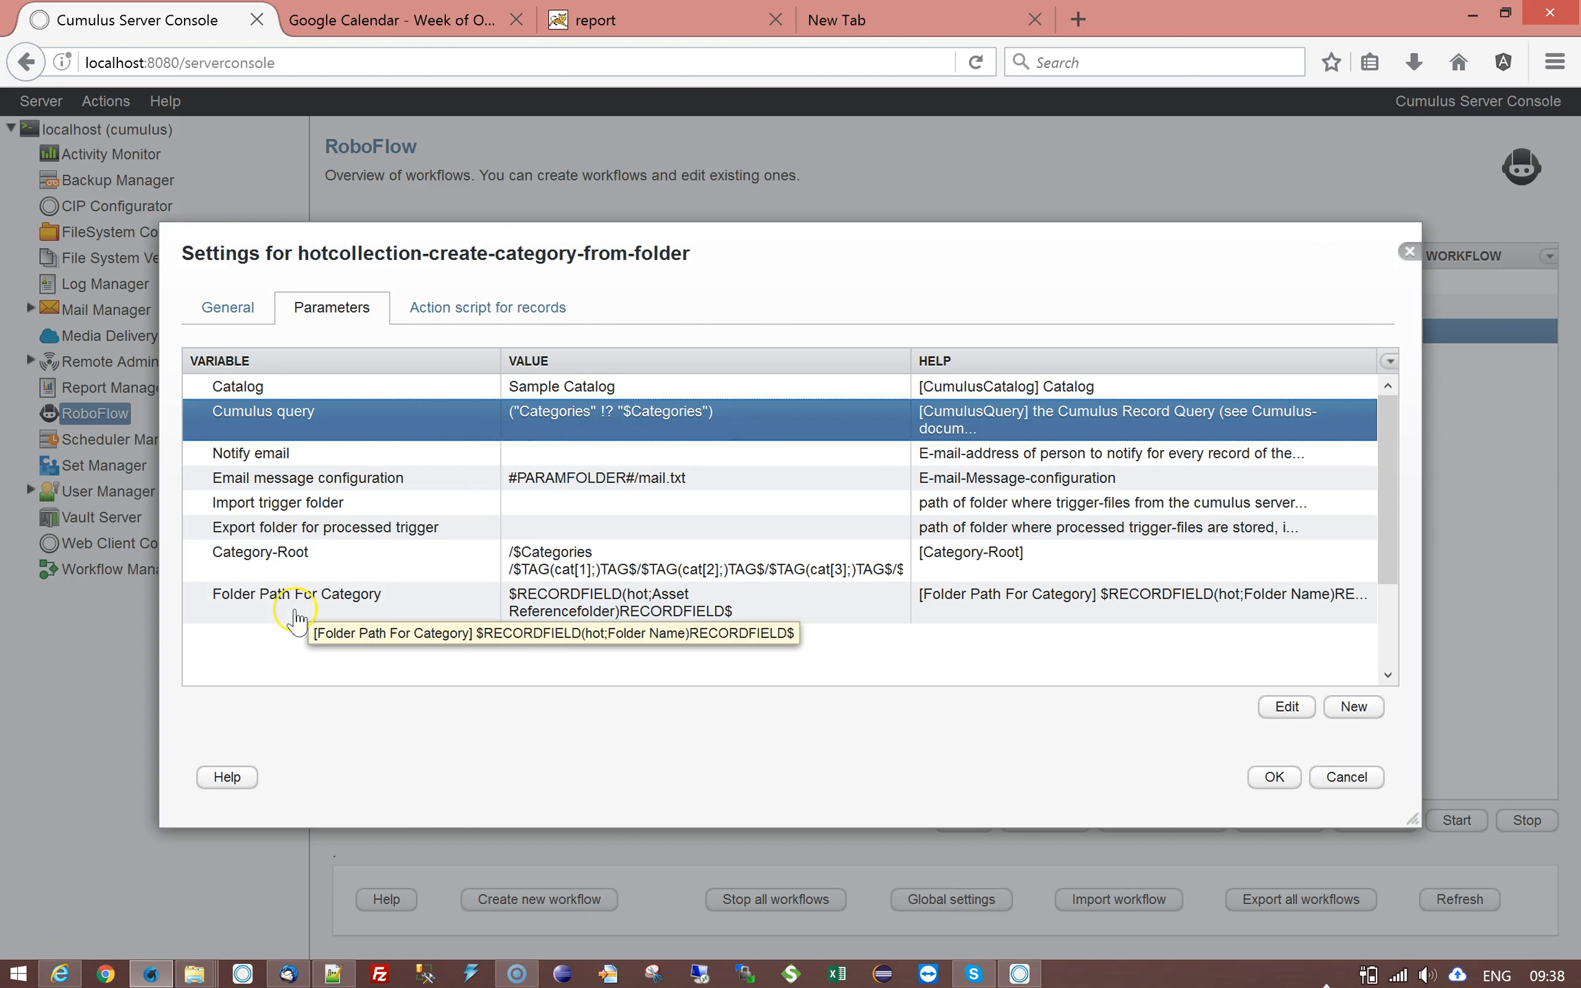
Examine the Folder Path For Category parameter's value and comment, and compare its entry with the Category-Root parameter.
{"action": "left_click", "coordinate": [237, 604]}
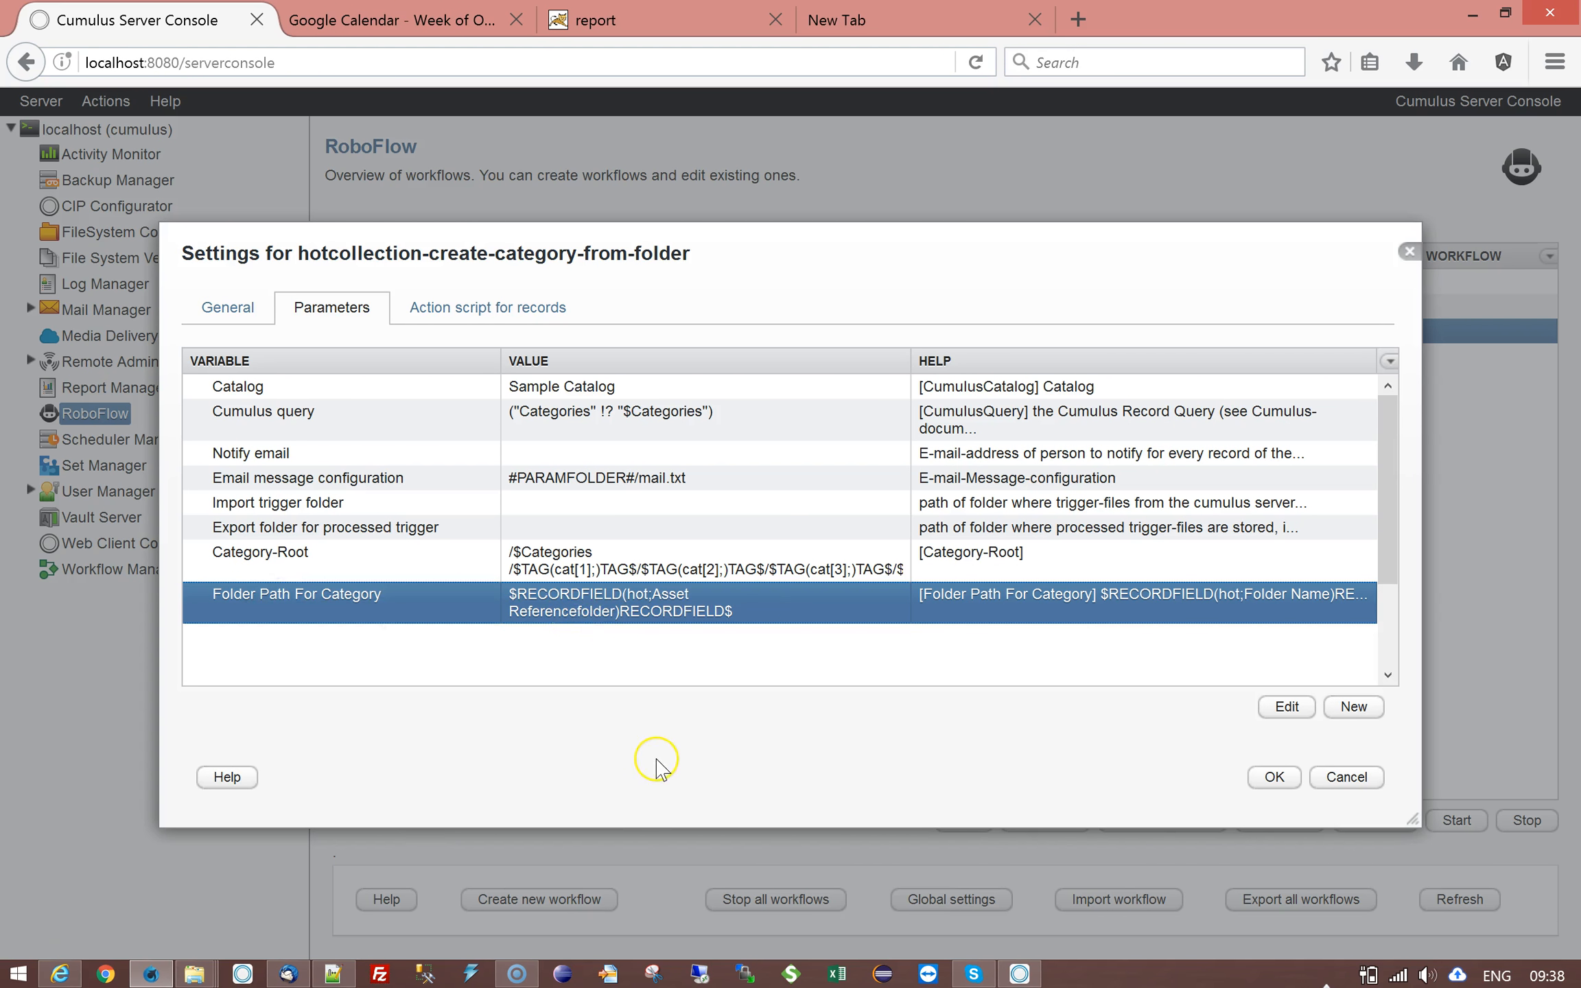
{"action": "double_click", "coordinate": [579, 605]}
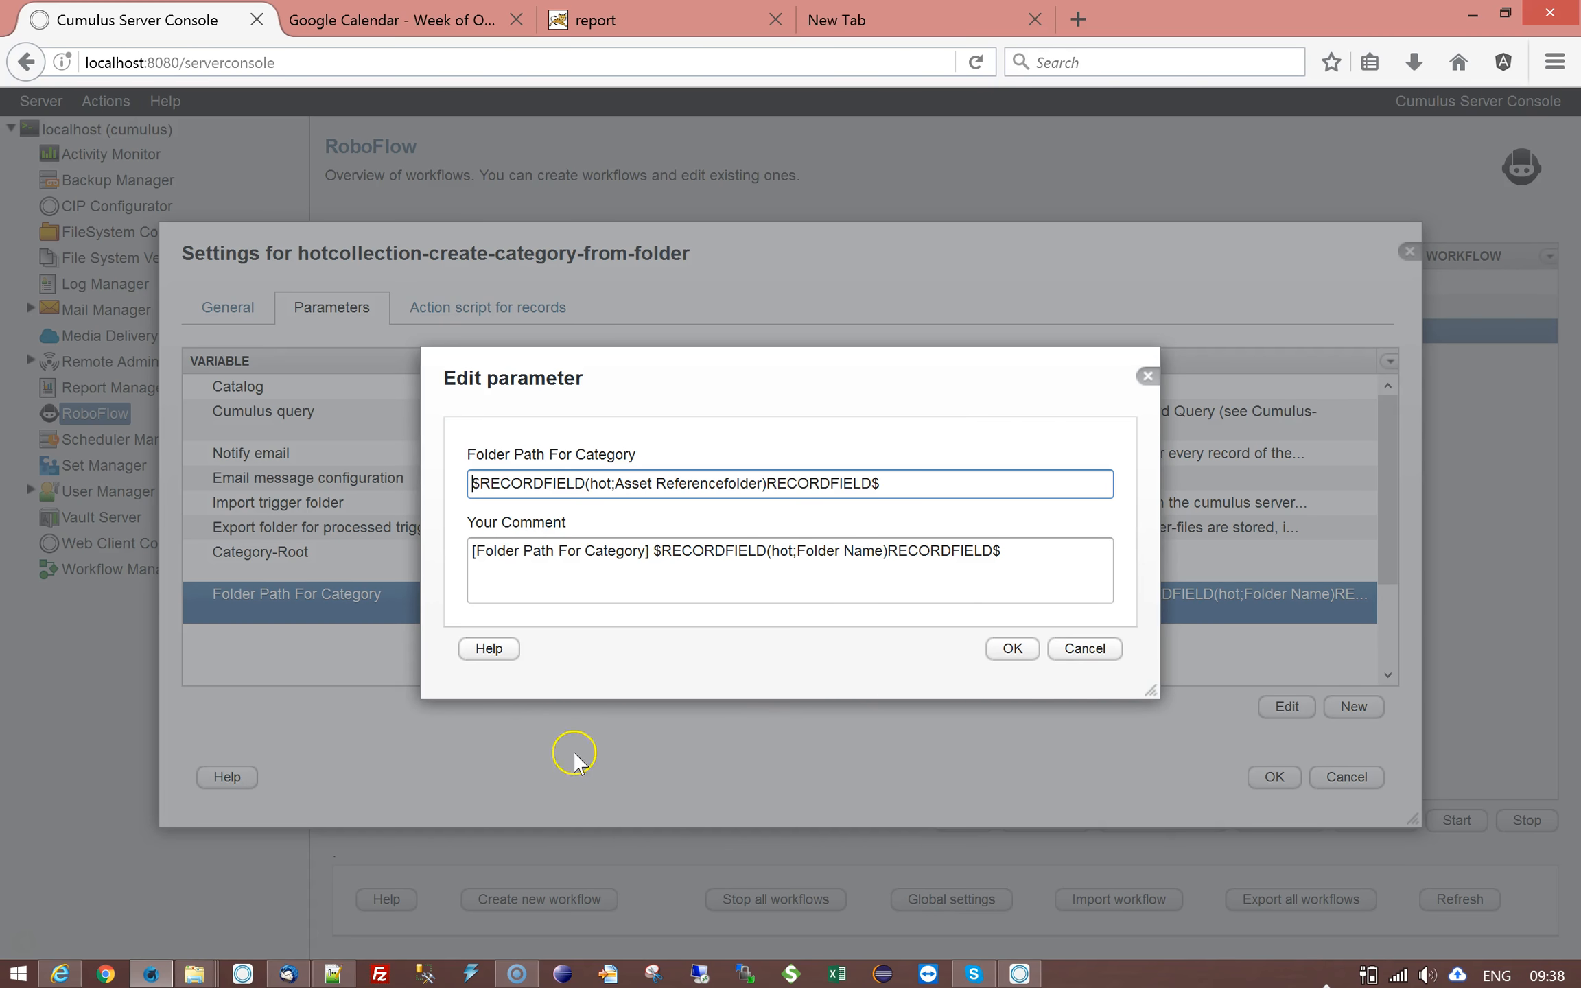
{"action": "left_click_drag", "start_coordinate": [722, 484], "coordinate": [766, 488]}
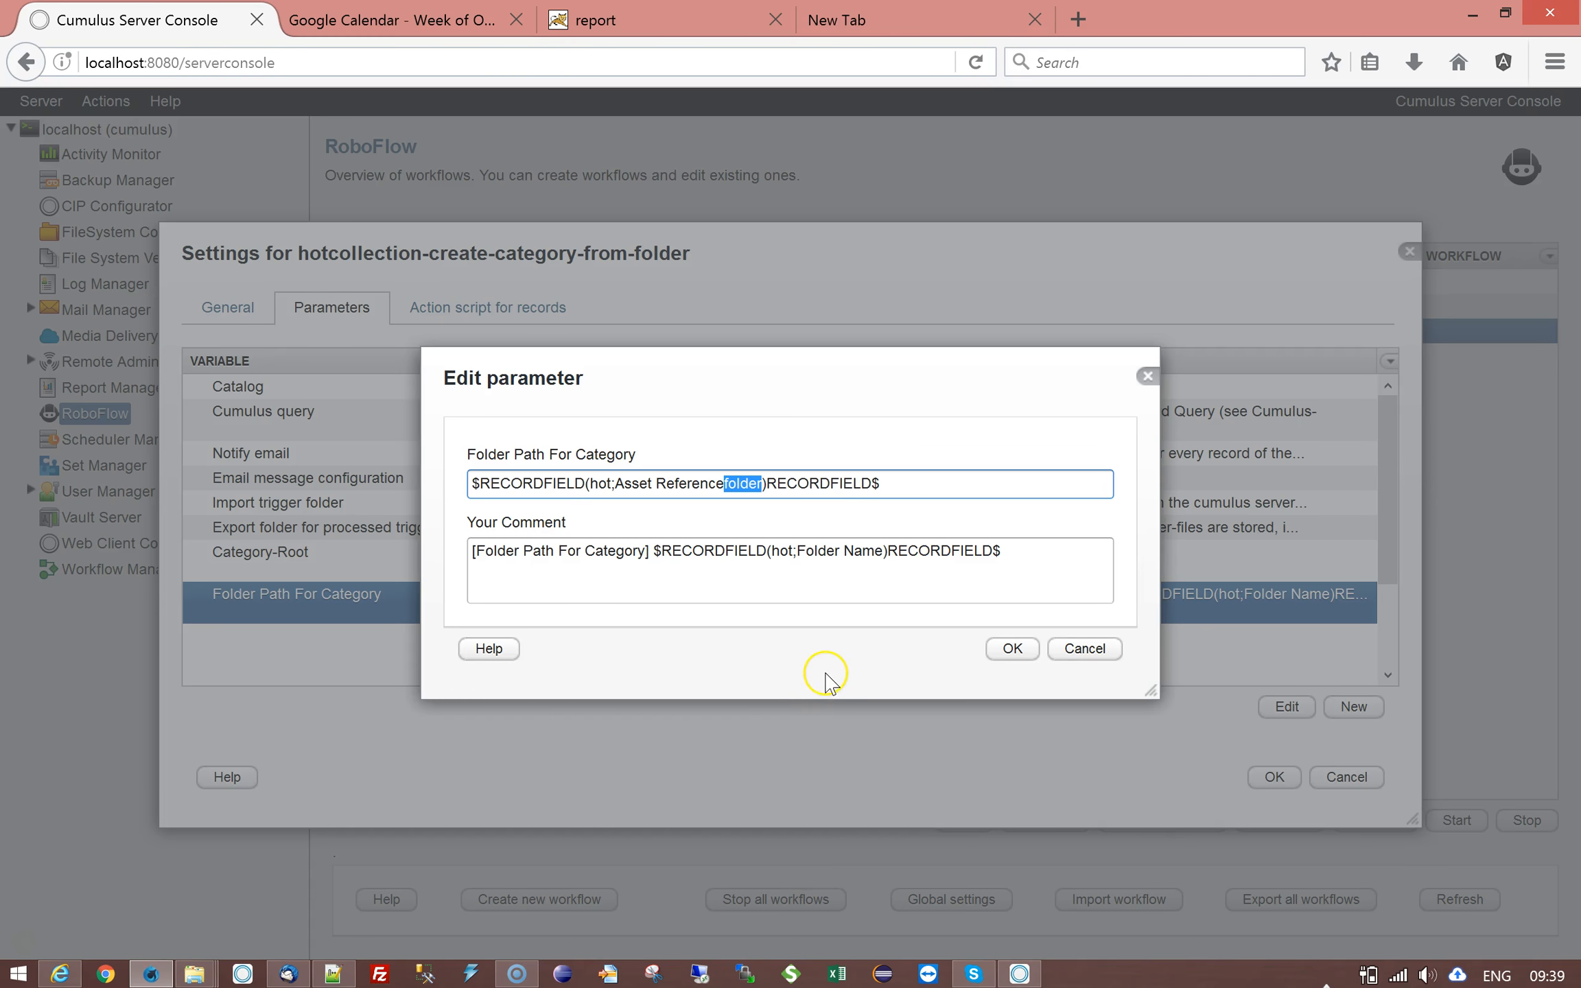
{"action": "left_click_drag", "start_coordinate": [654, 550], "coordinate": [1003, 548]}
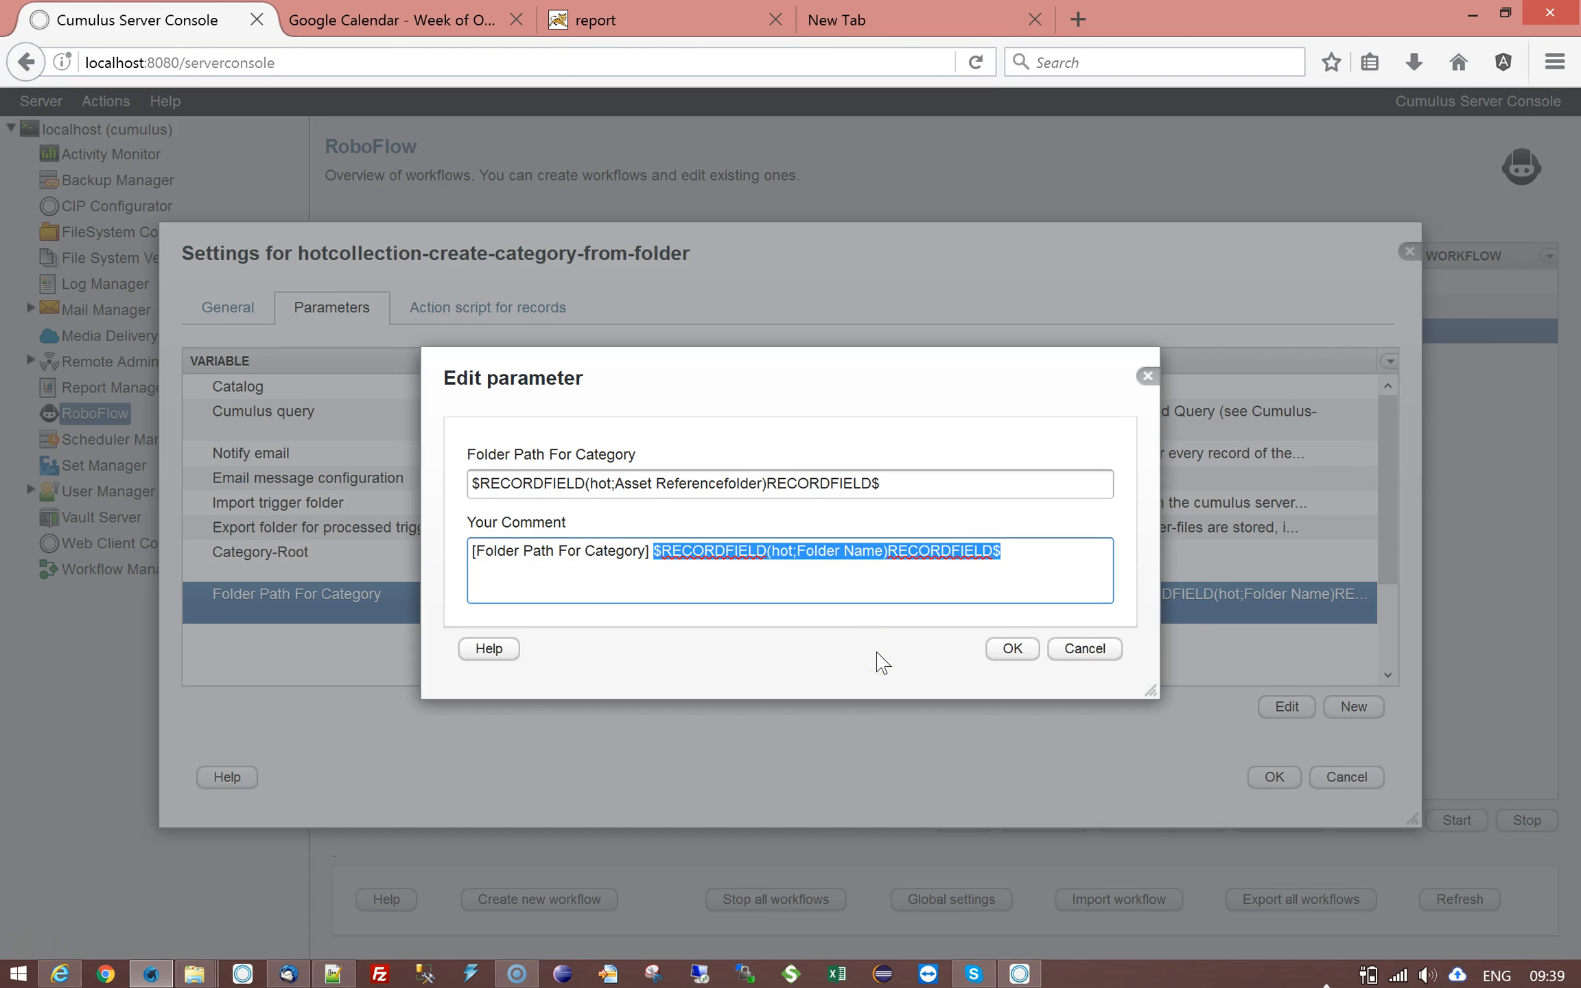
{"action": "left_click", "coordinate": [1081, 648]}
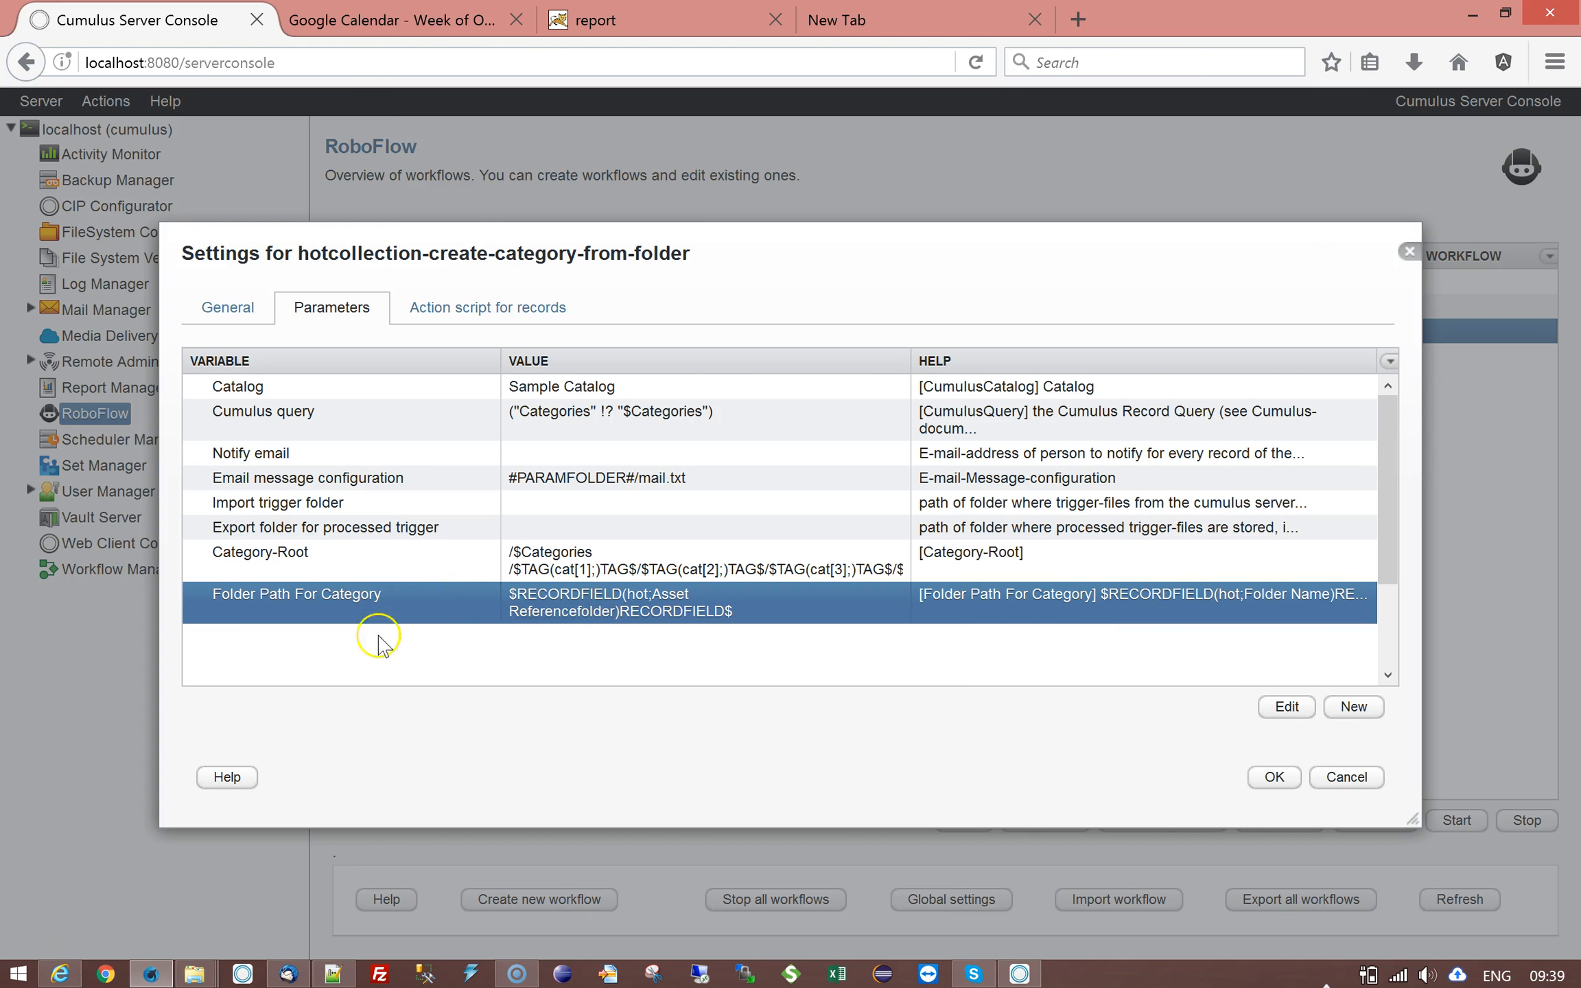
{"action": "left_click", "coordinate": [237, 568]}
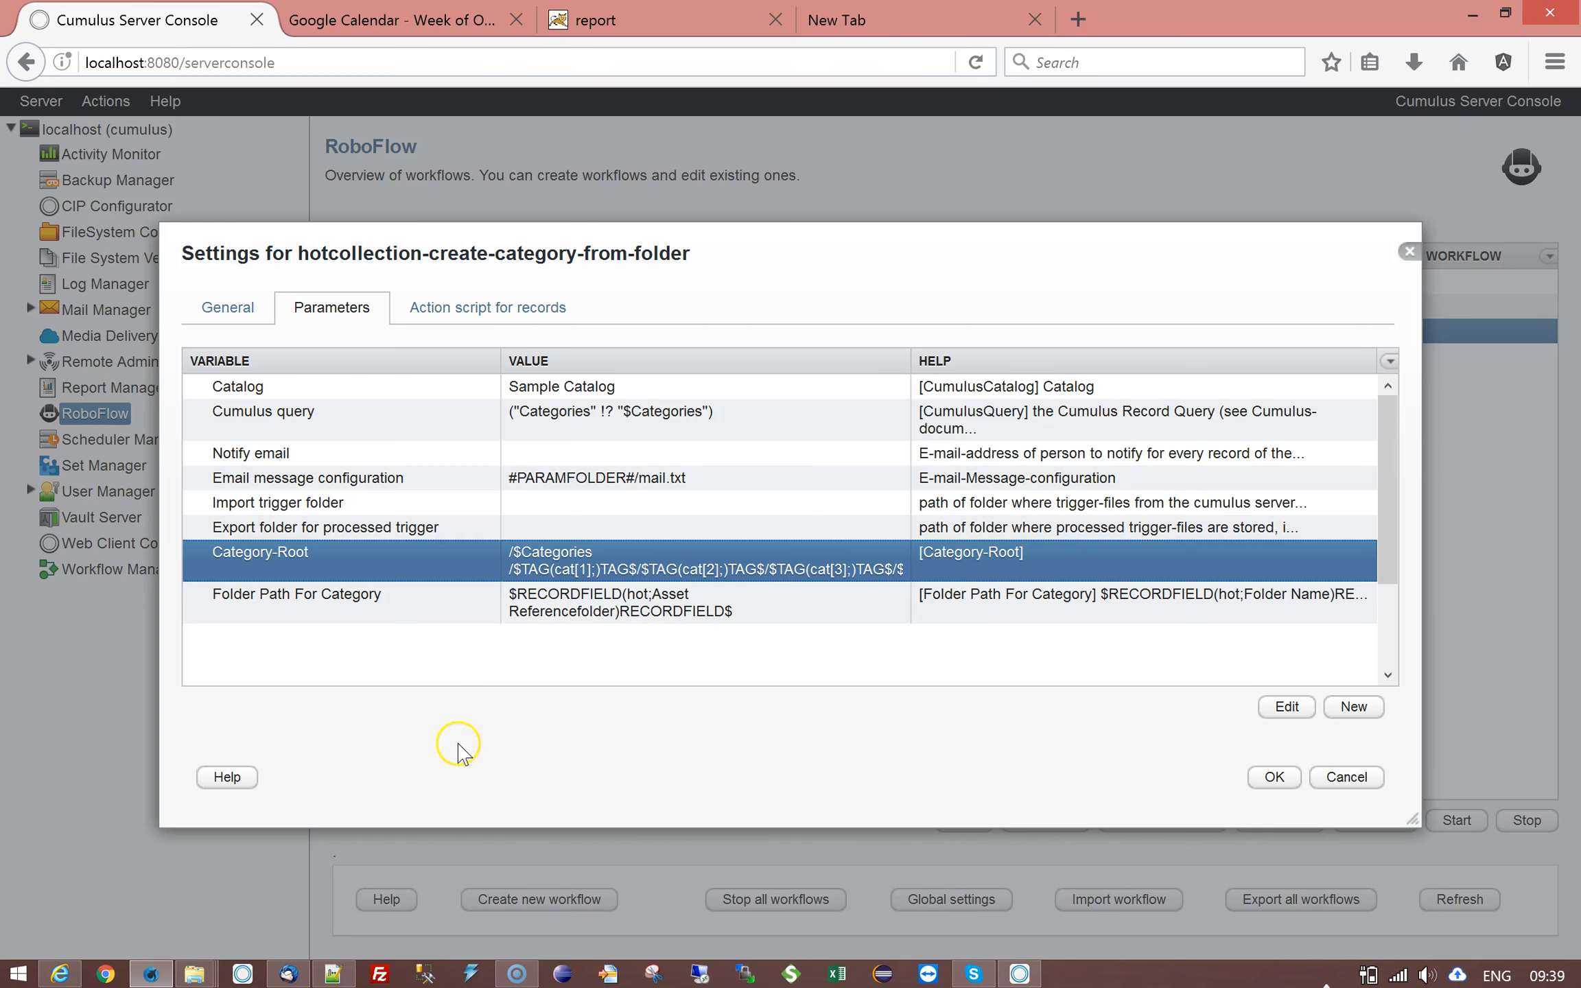
{"action": "left_click", "coordinate": [227, 614]}
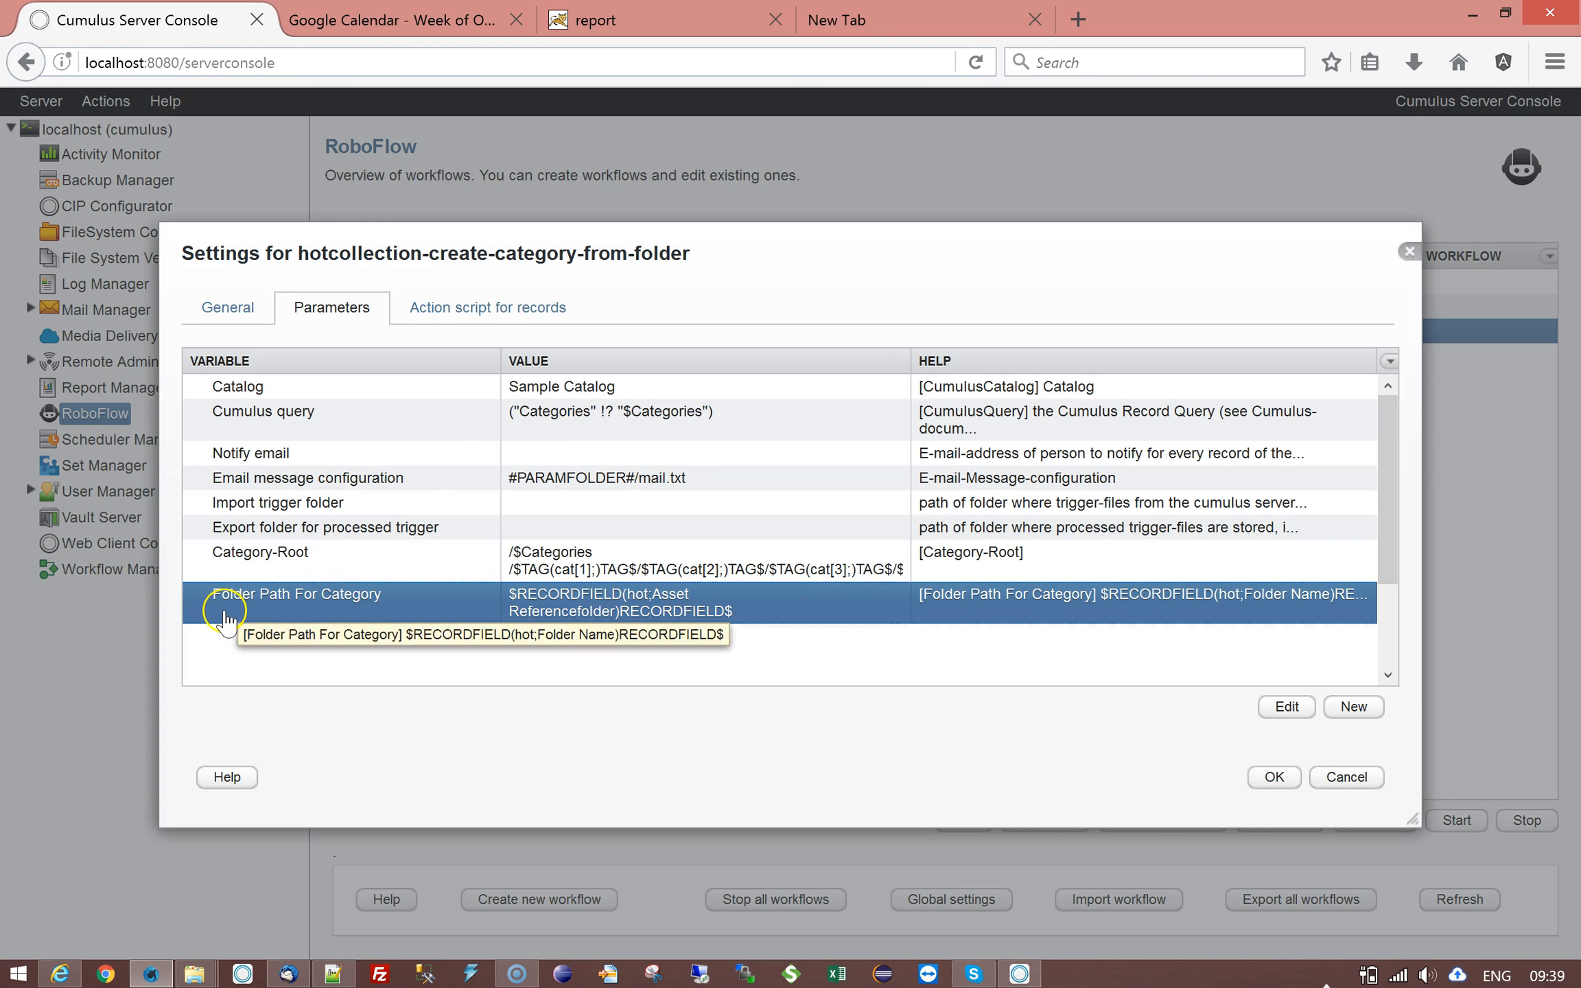
Inspect the store-text action's stored text and output variable in the action script for records, and close it without changes.
{"action": "left_click", "coordinate": [480, 309]}
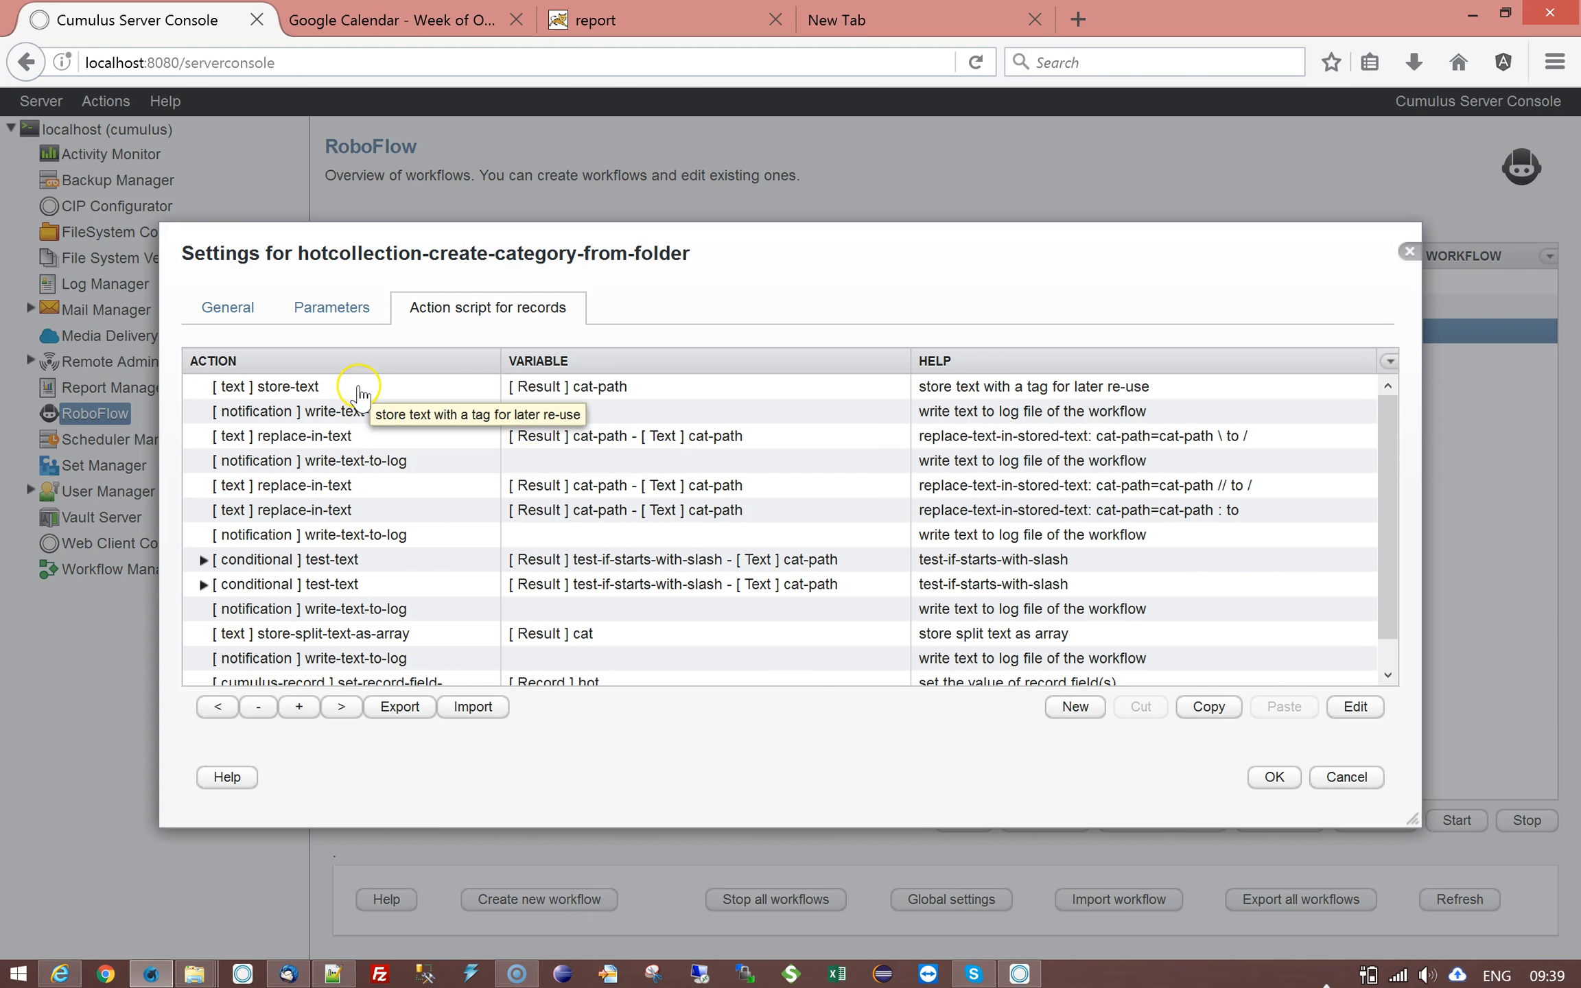
{"action": "double_click", "coordinate": [358, 388]}
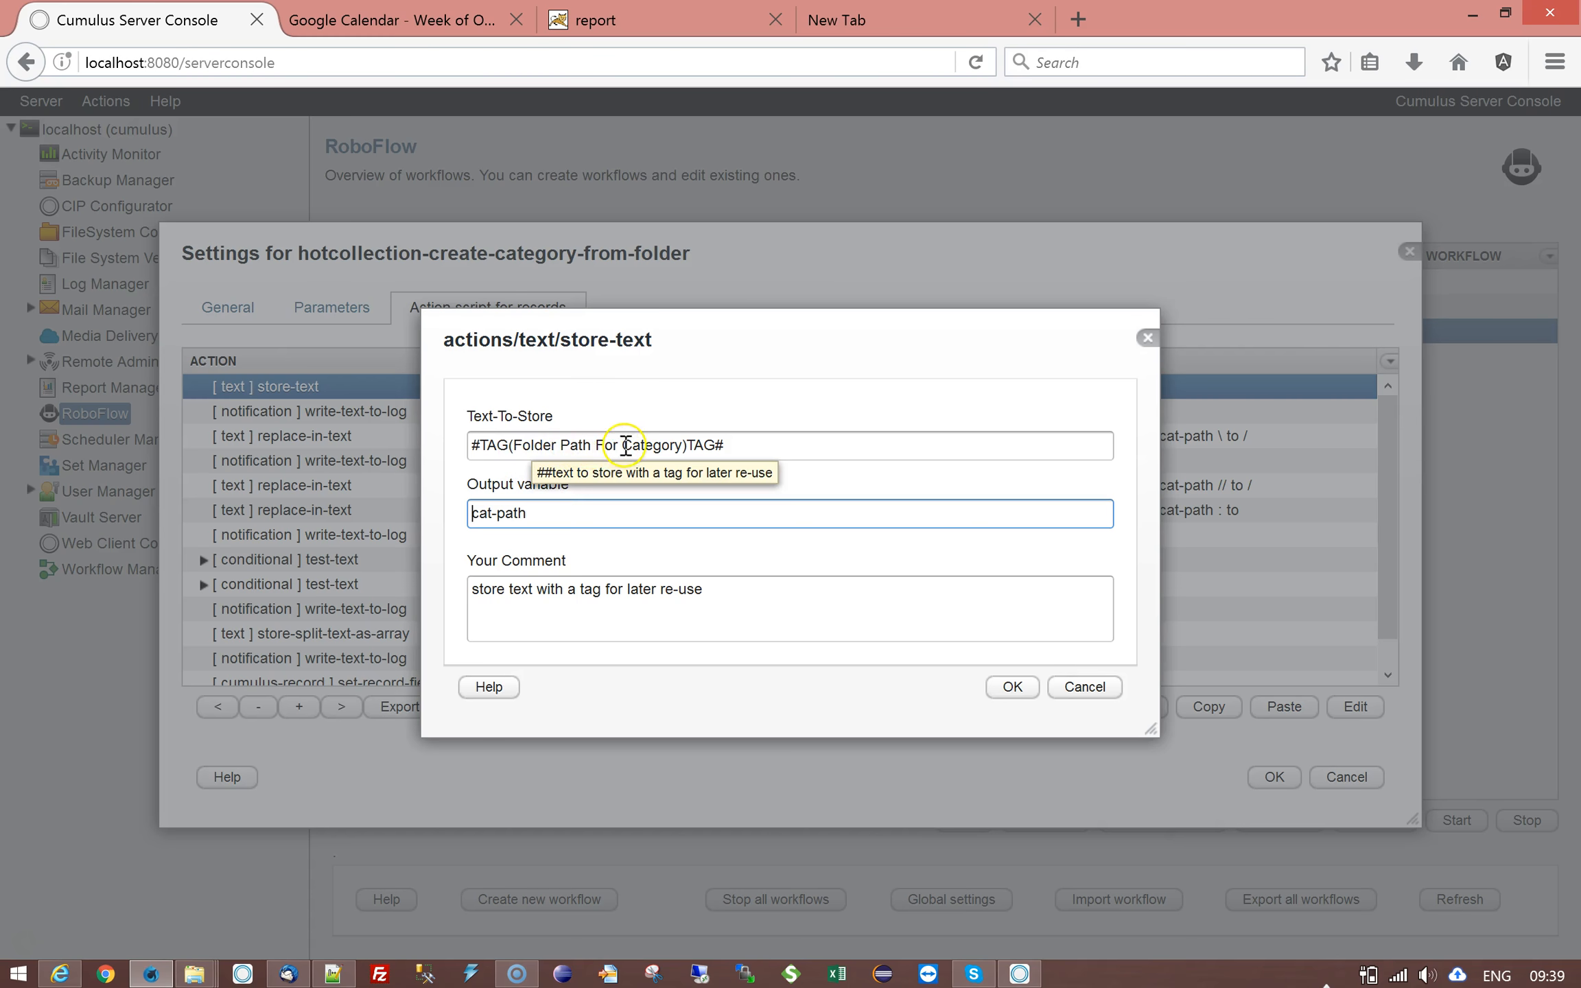
{"action": "left_click", "coordinate": [1082, 688]}
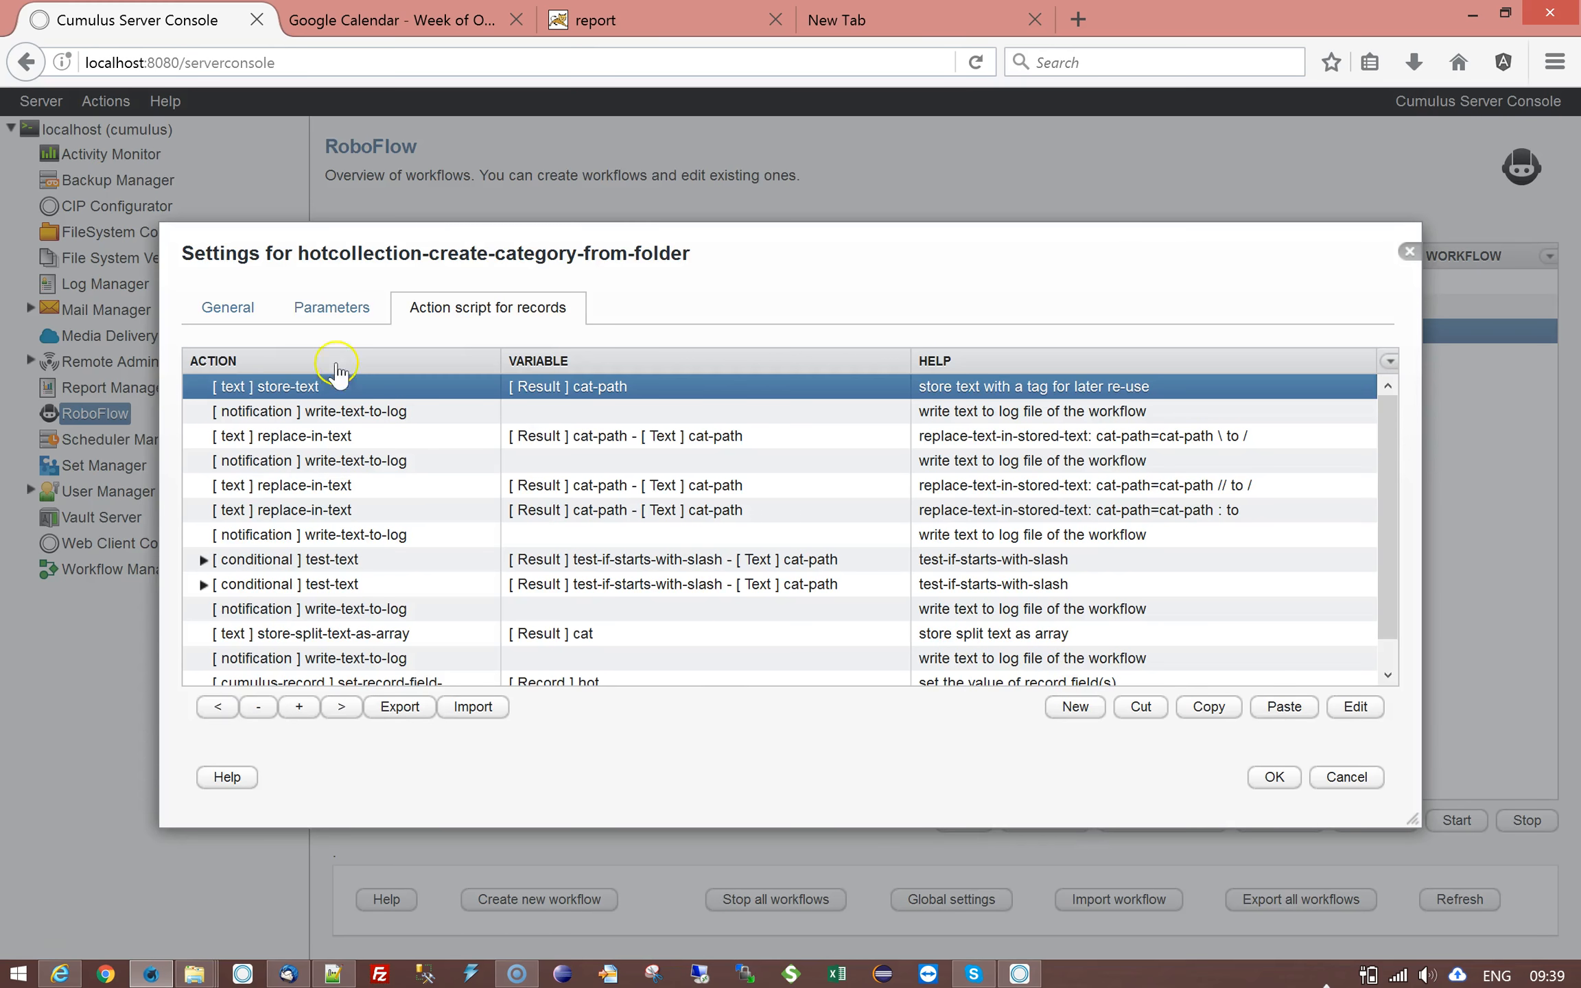
Compare the Folder Path For Category parameter with the store-text action in the script that uses it.
{"action": "left_click", "coordinate": [310, 307]}
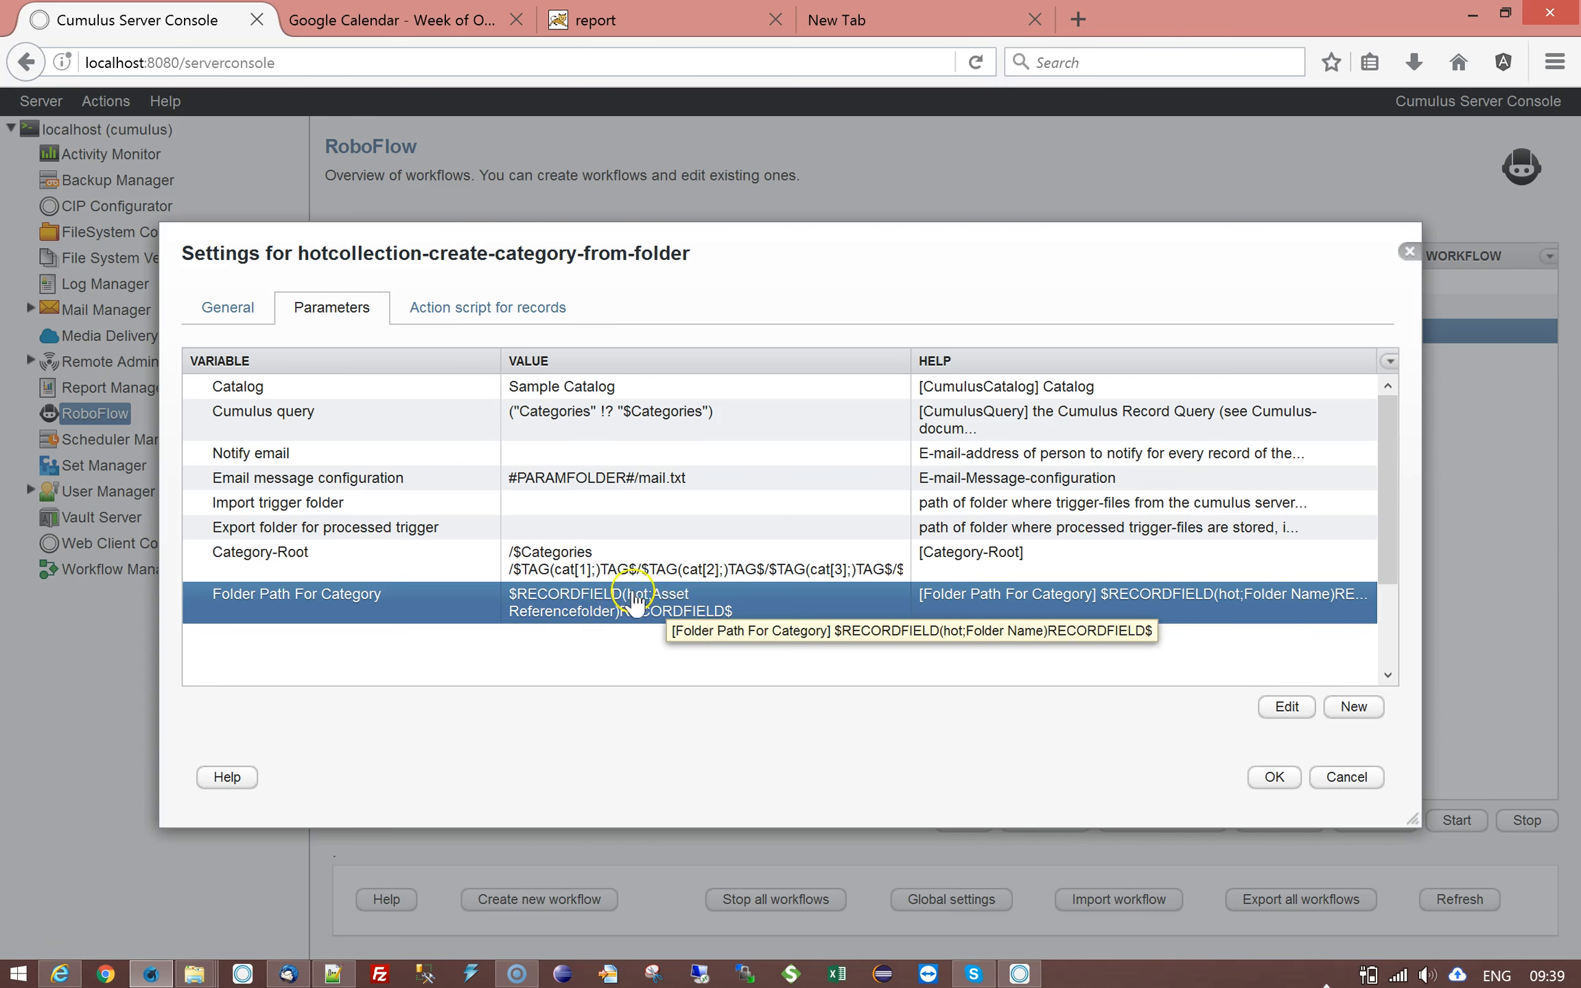
{"action": "left_click", "coordinate": [480, 308]}
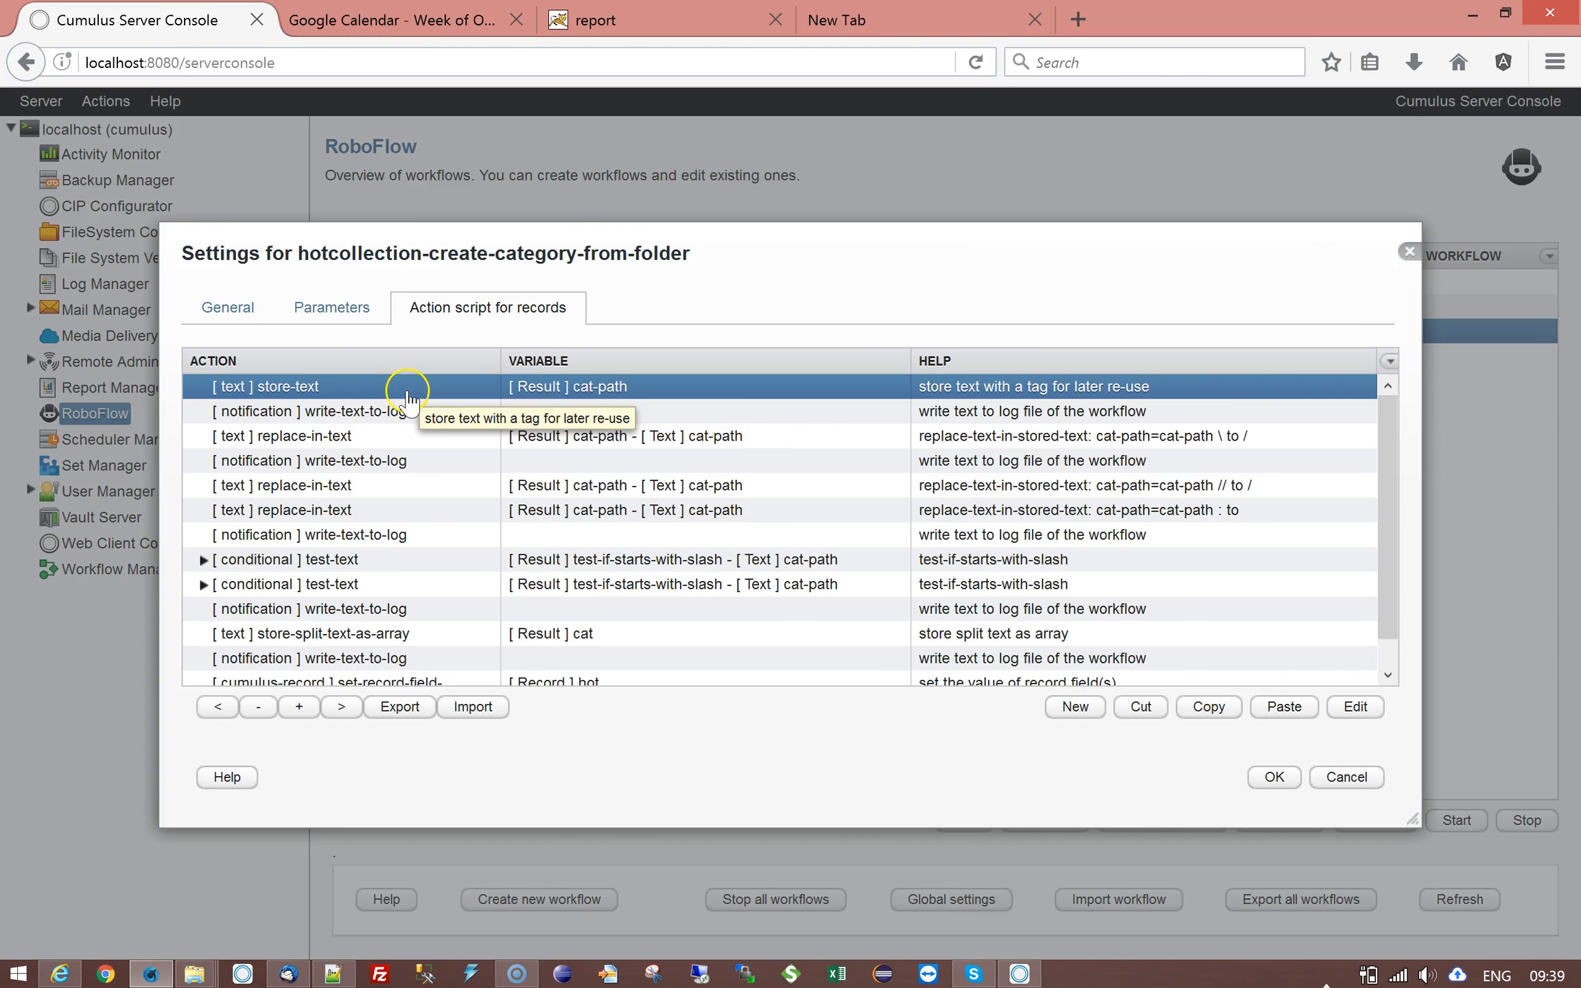
{"action": "left_click", "coordinate": [318, 309]}
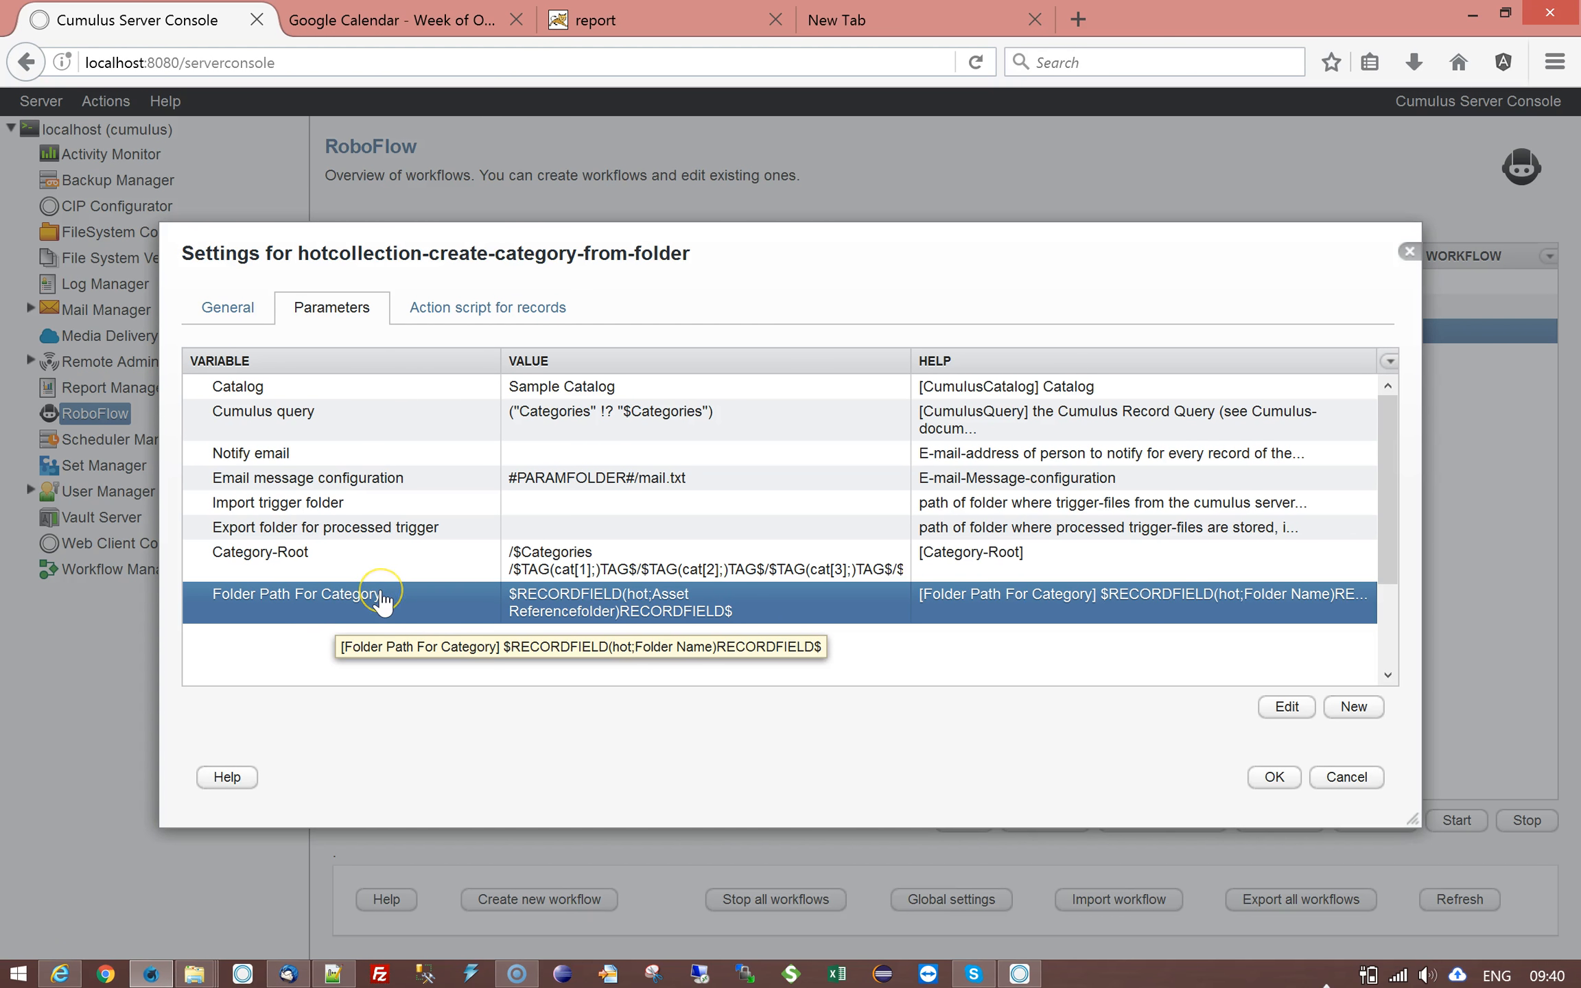
{"action": "left_click", "coordinate": [807, 603]}
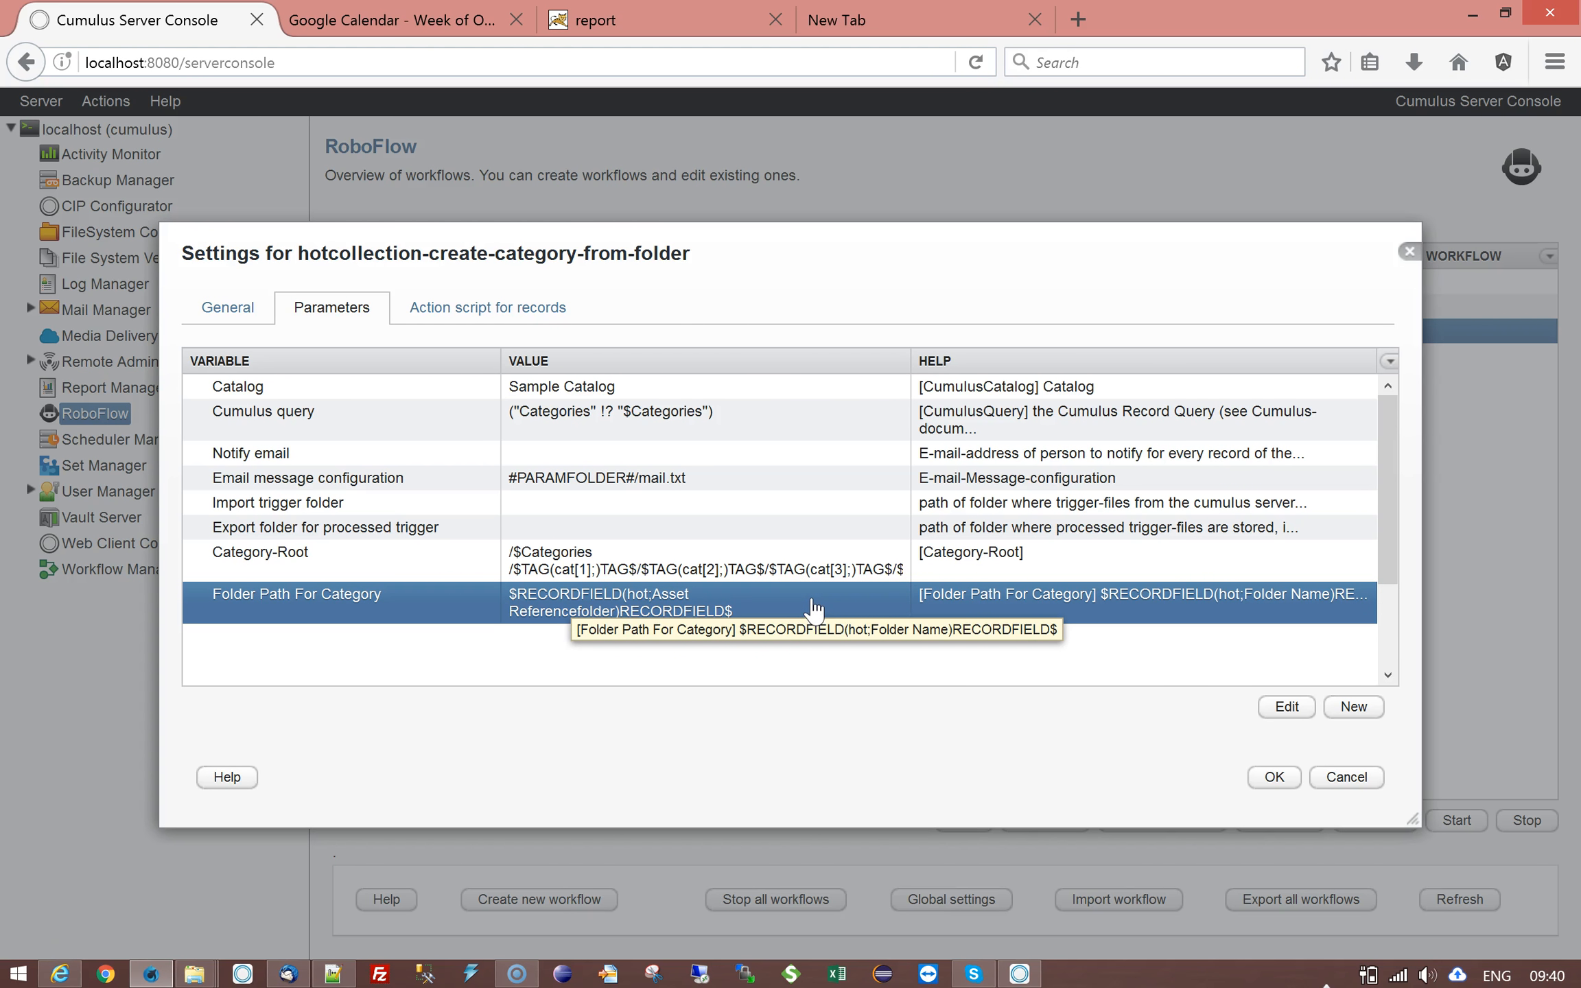
{"action": "left_click", "coordinate": [274, 601]}
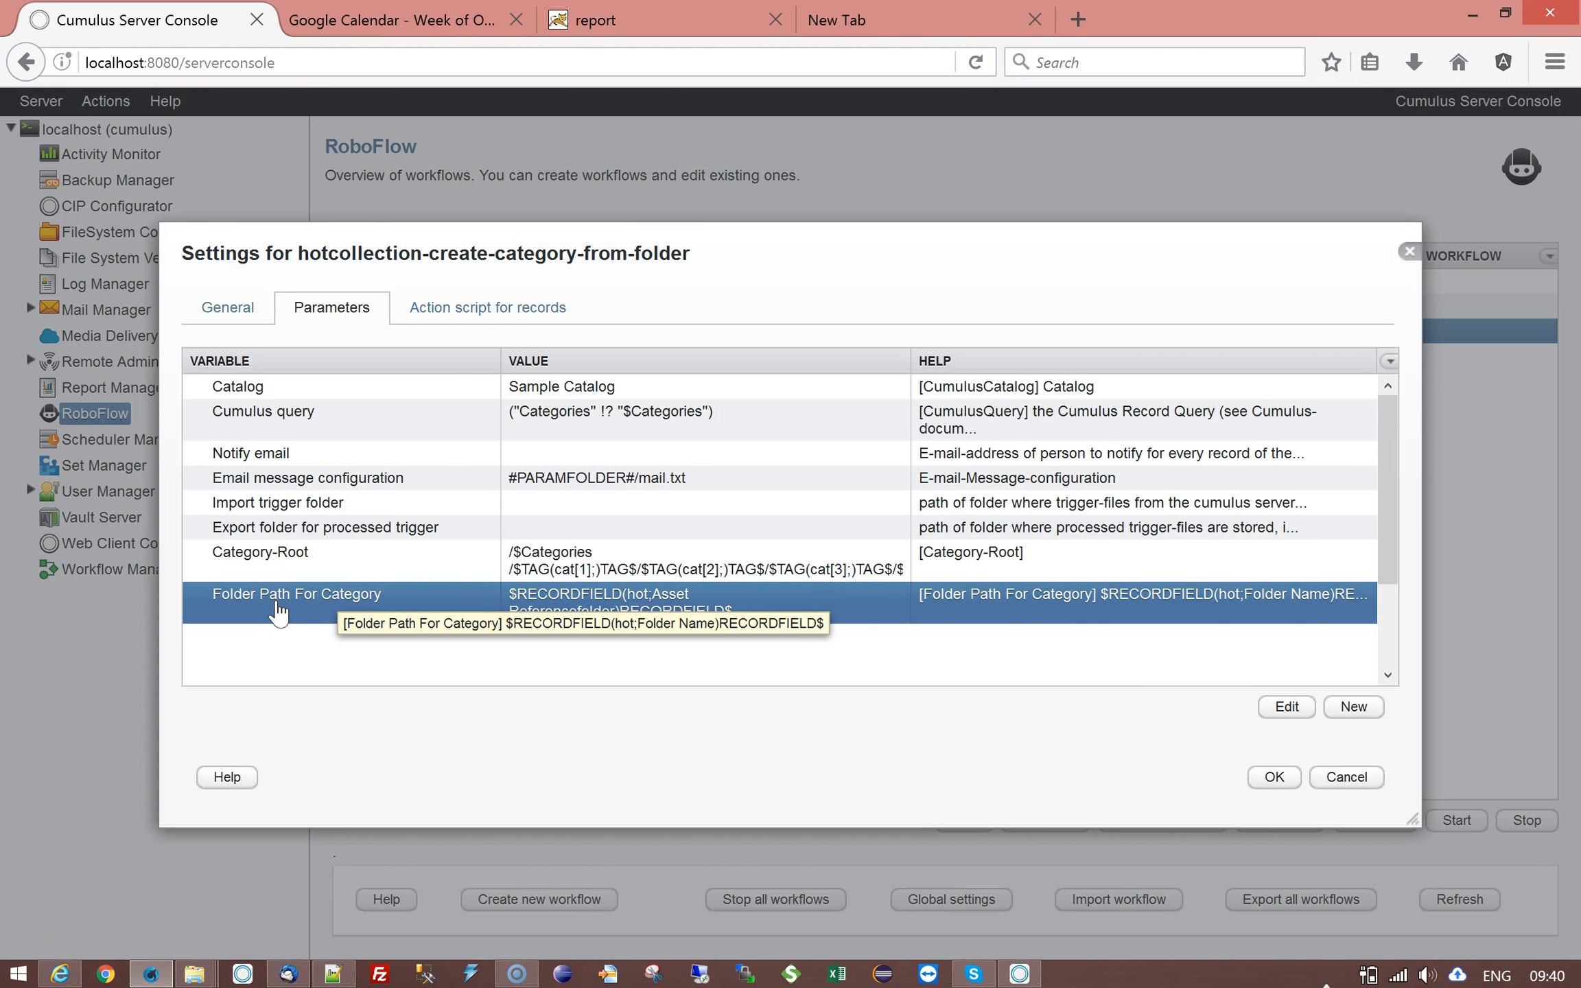
{"action": "left_click", "coordinate": [755, 607]}
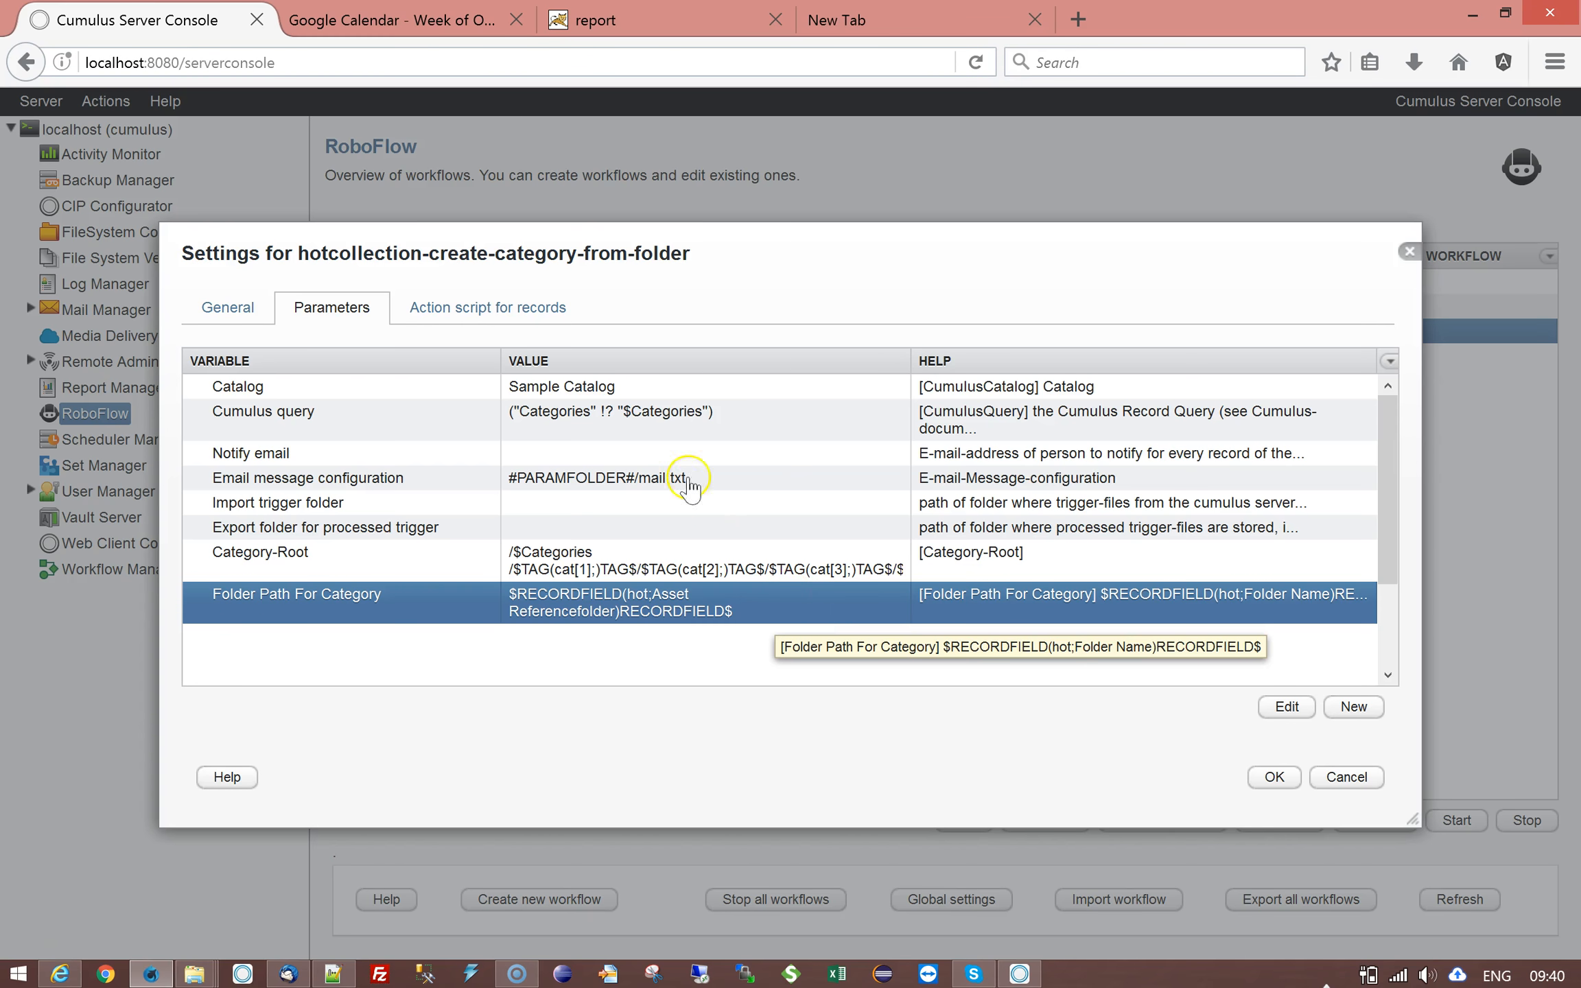
Examine the store-text action and the three replace-in-text actions on cat-path in the action script for records.
{"action": "left_click", "coordinate": [430, 308]}
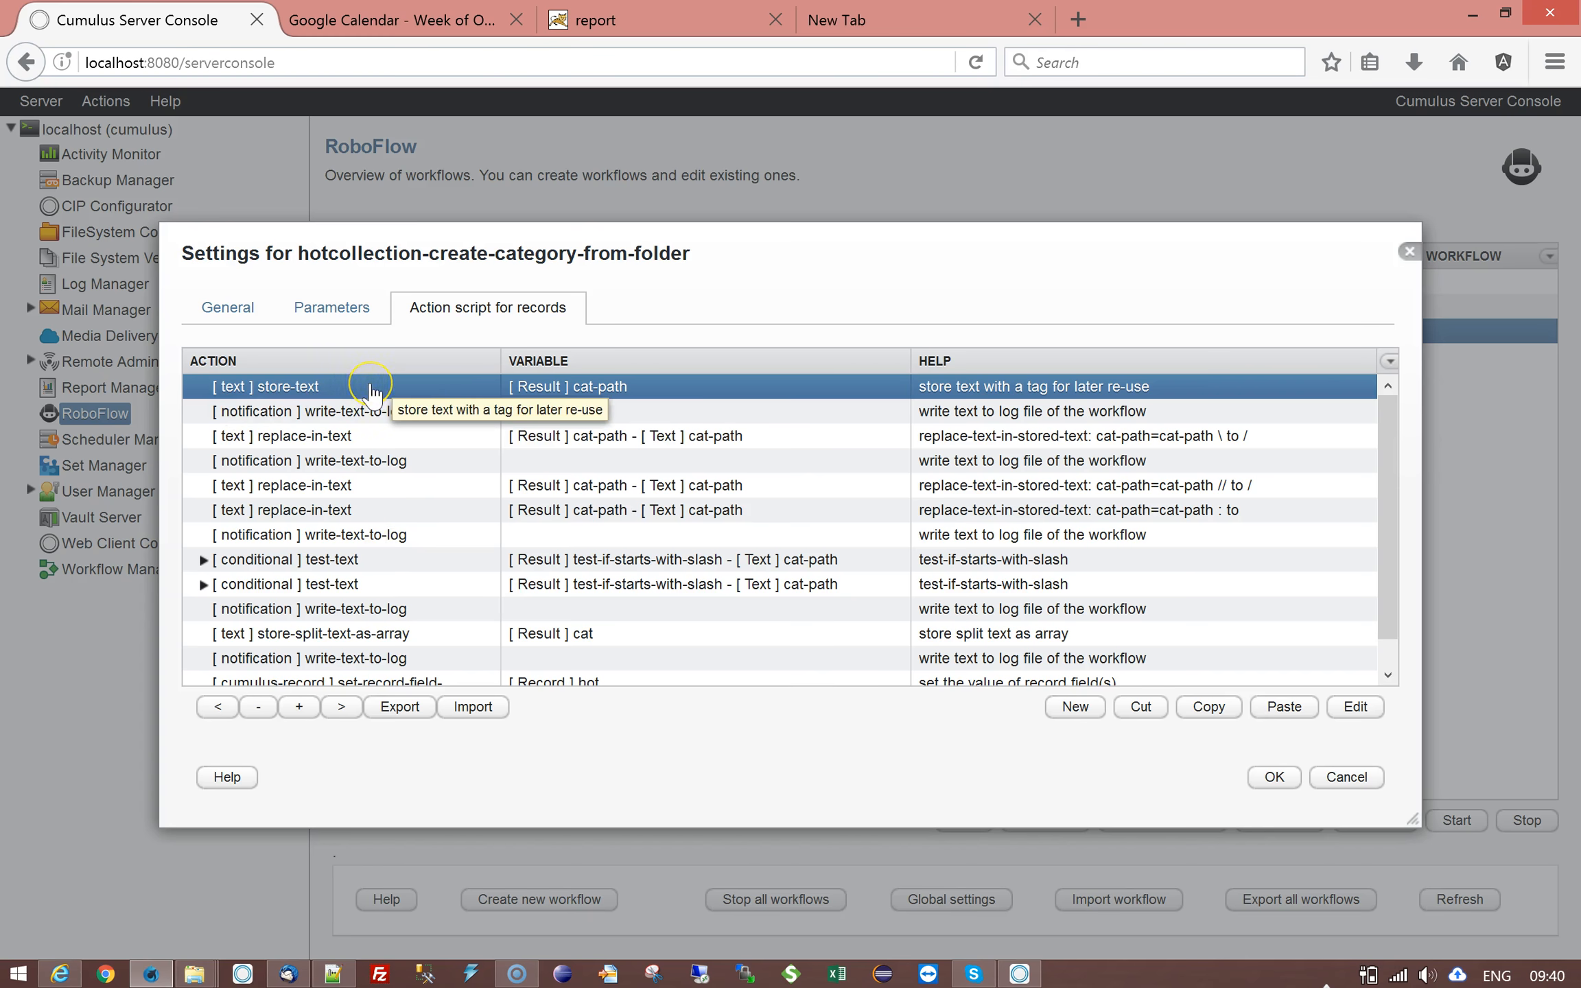
{"action": "left_click", "coordinate": [608, 388]}
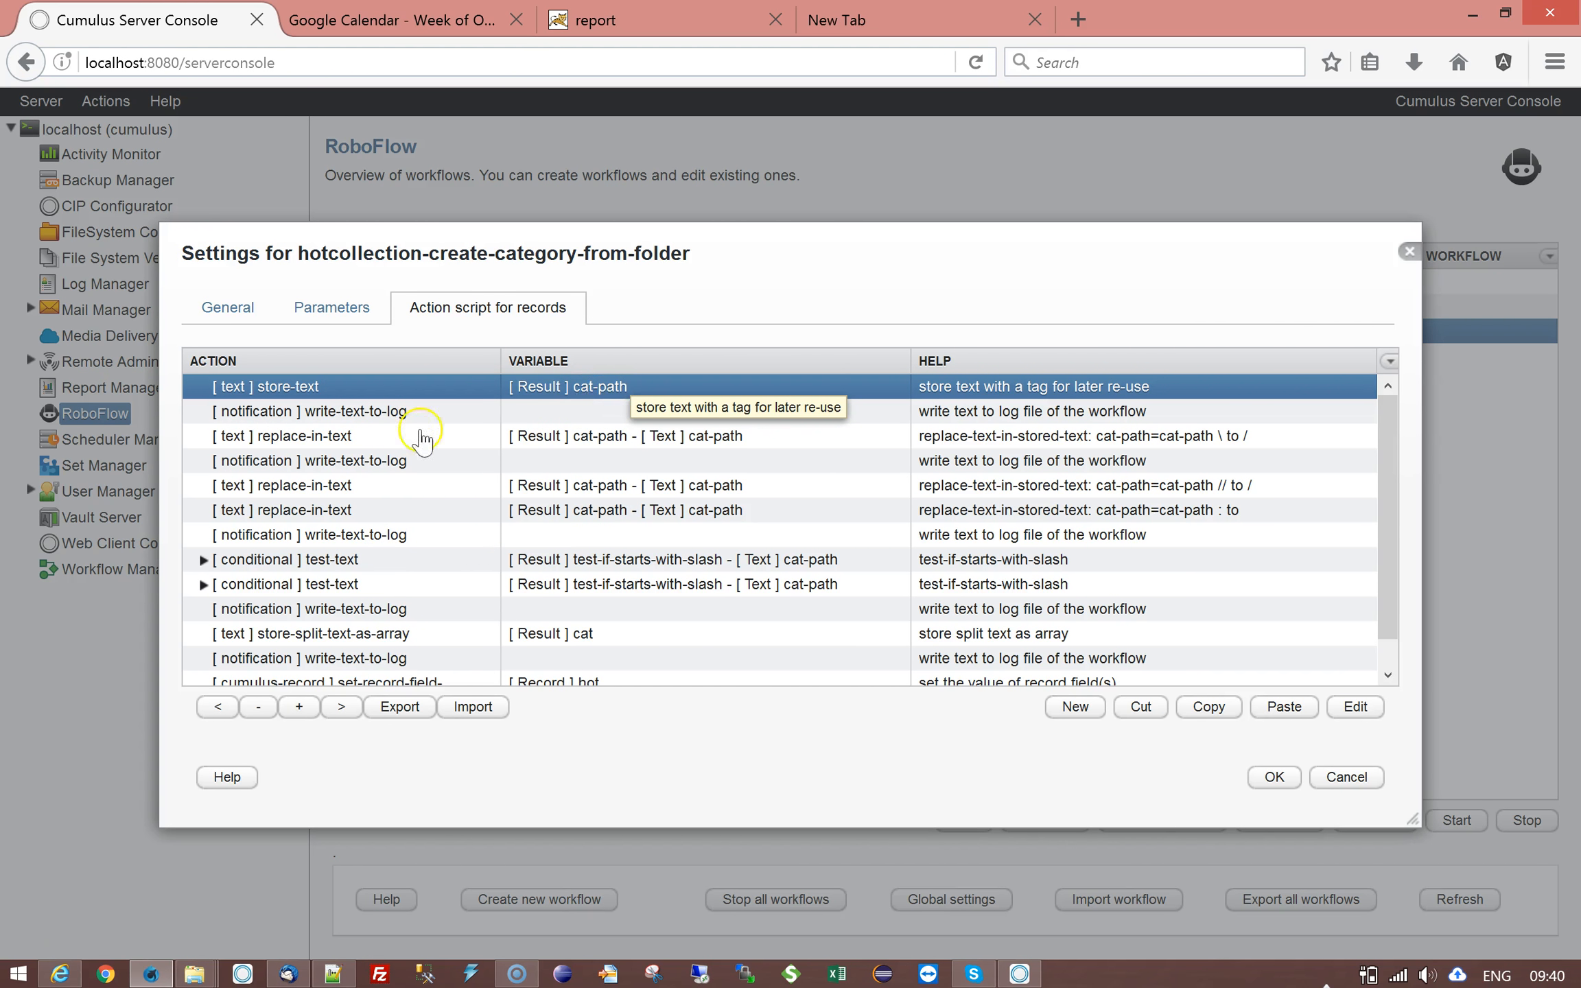
{"action": "left_click", "coordinate": [371, 437]}
{"action": "left_click", "coordinate": [894, 439]}
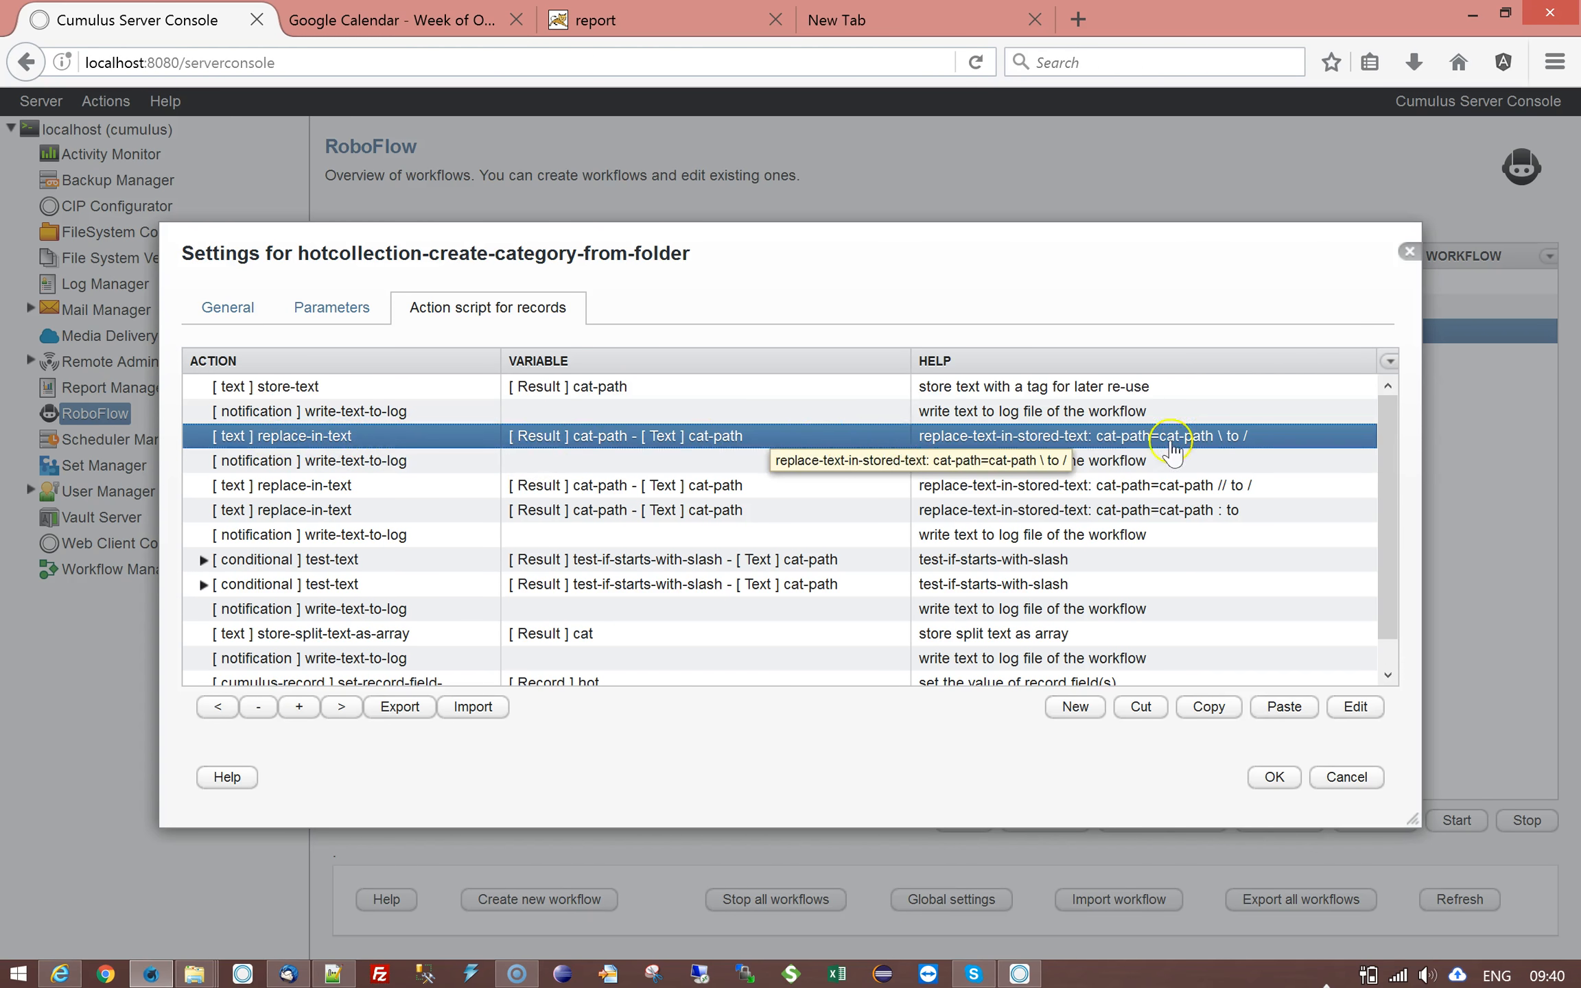
{"action": "left_click", "coordinate": [1225, 438]}
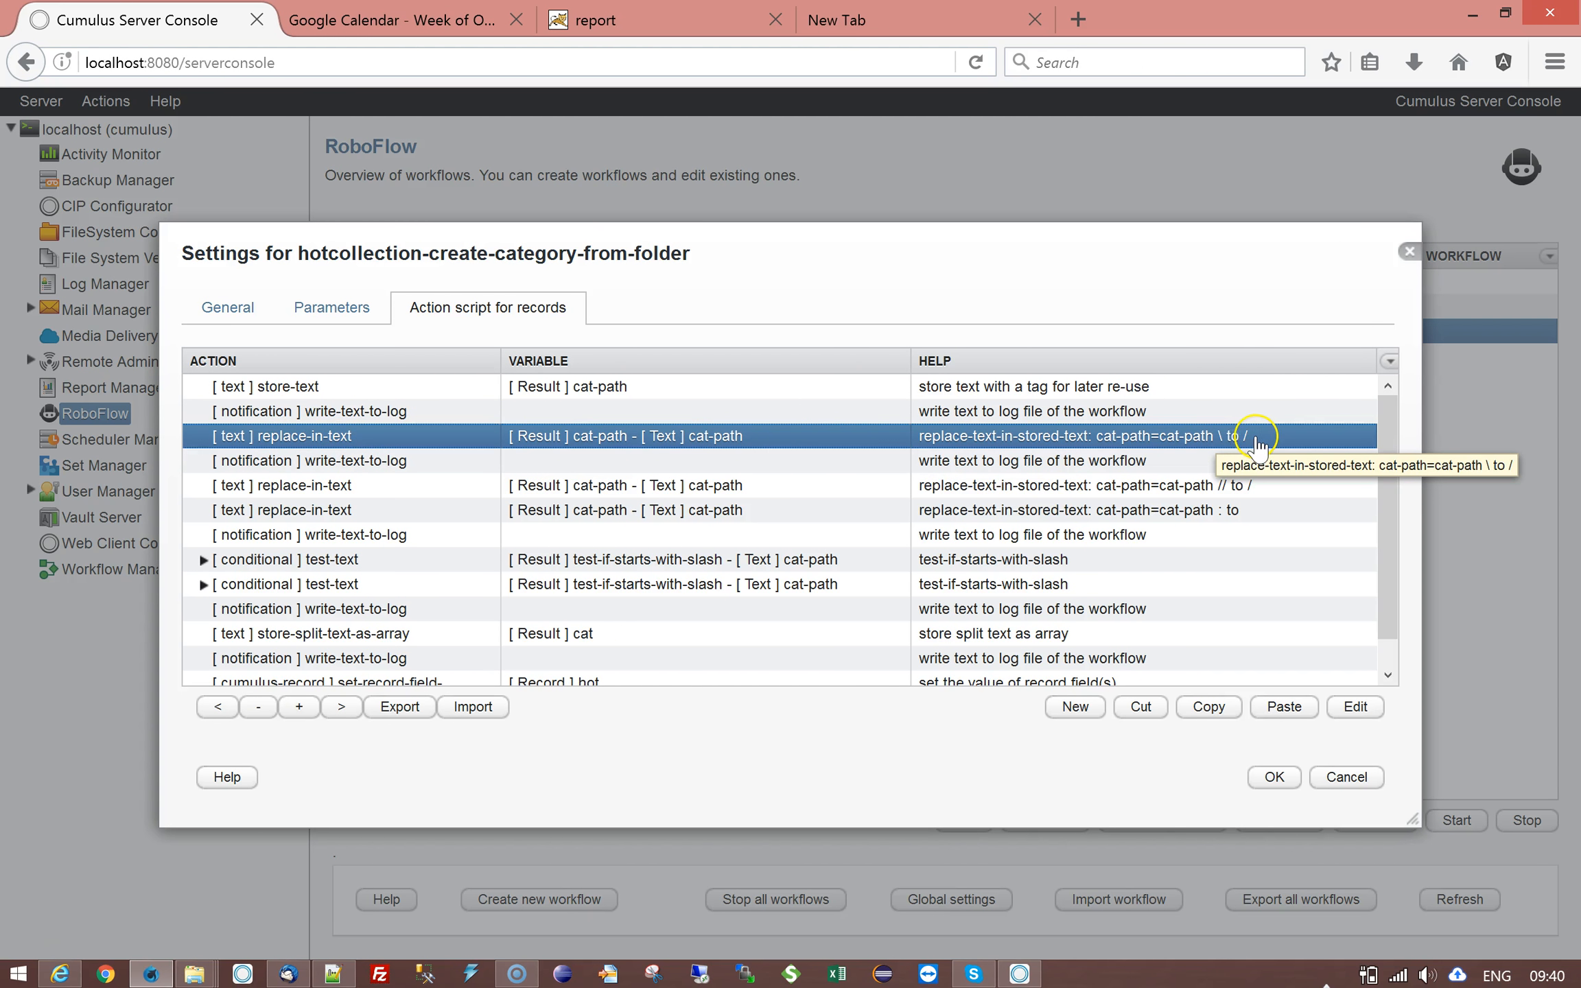
{"action": "left_click", "coordinate": [431, 488]}
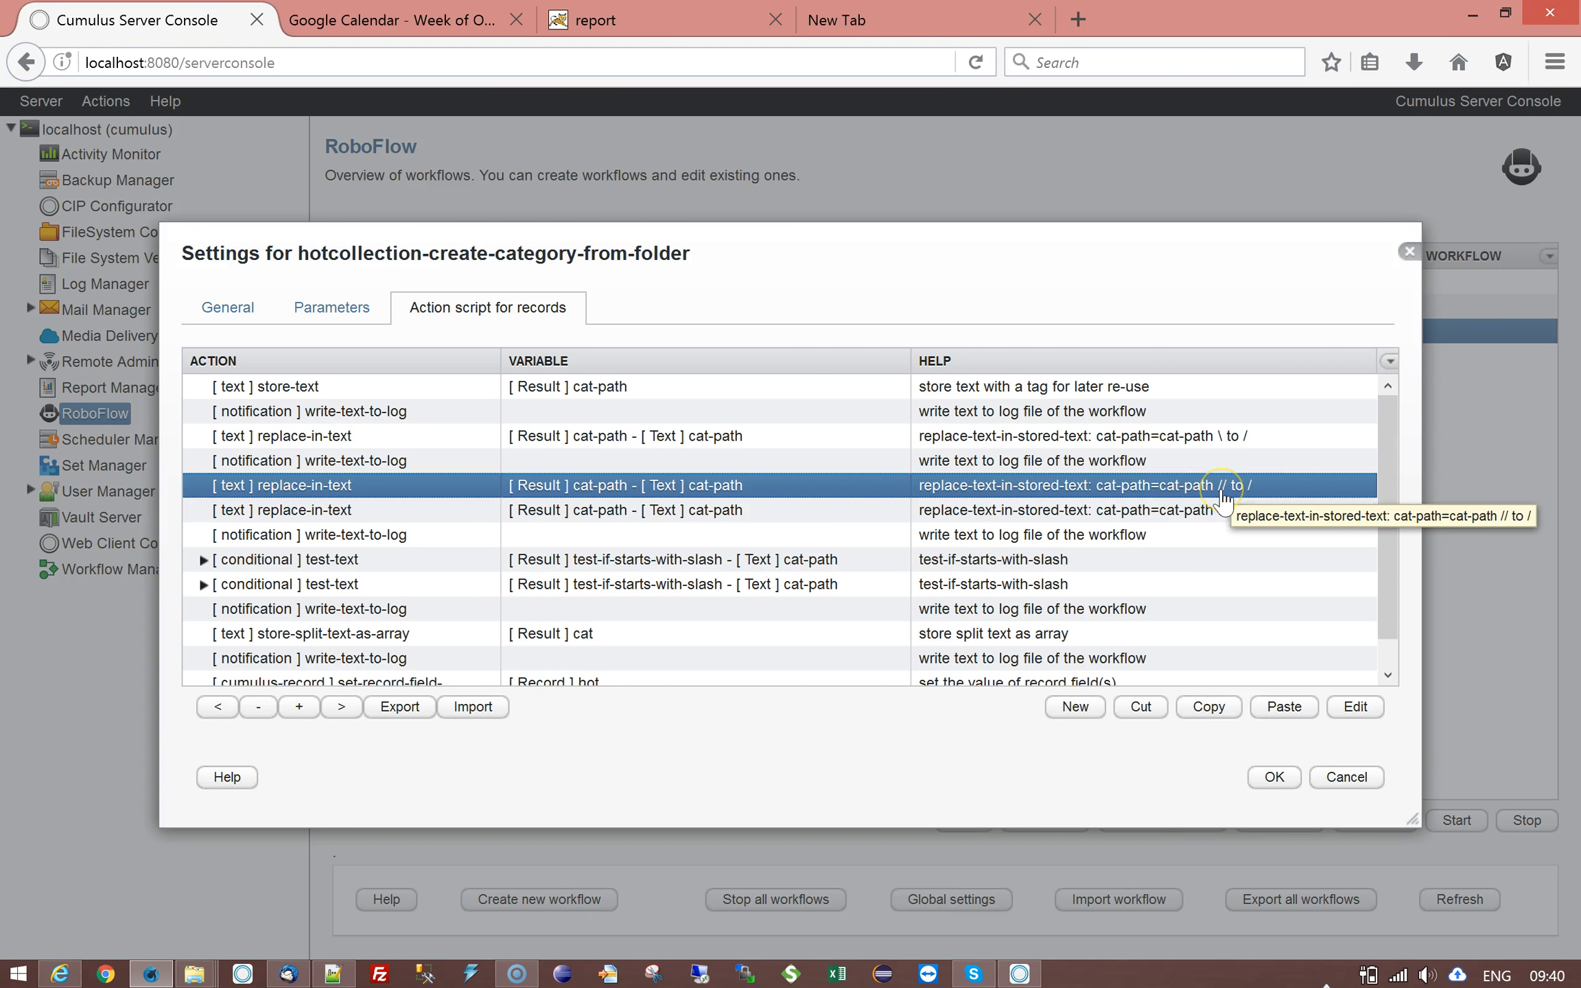
{"action": "left_click", "coordinate": [1250, 487]}
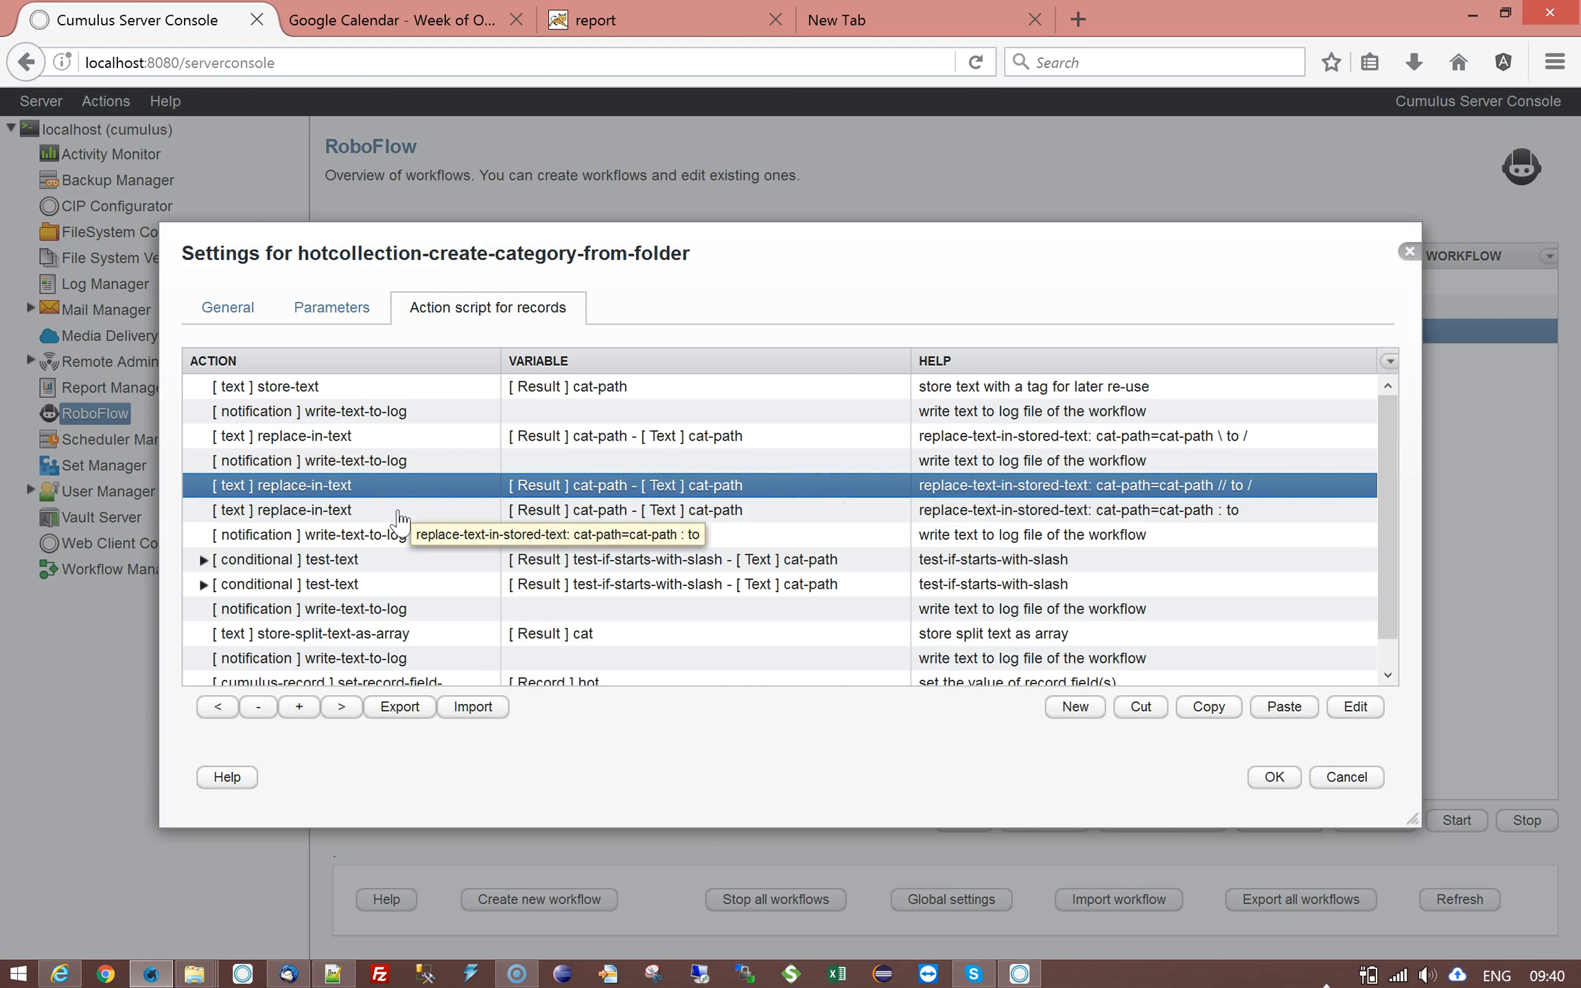
{"action": "left_click", "coordinate": [275, 512]}
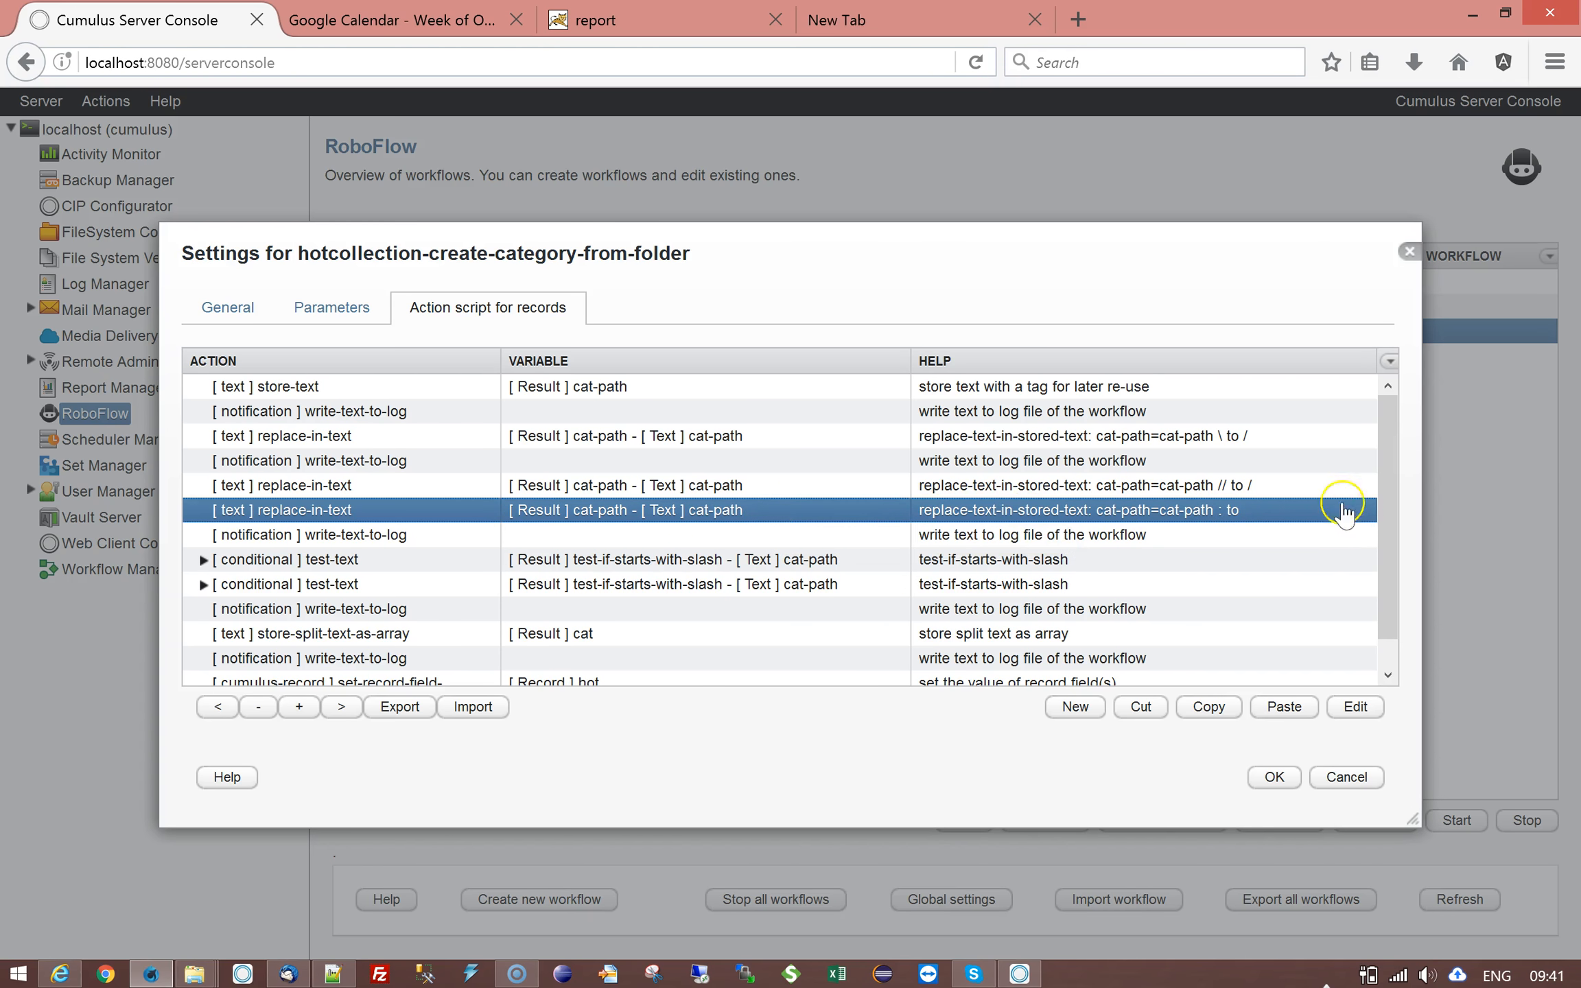
Expand the first conditional test-text action and examine its nested store-sub-part-of-text action.
{"action": "left_click", "coordinate": [328, 559]}
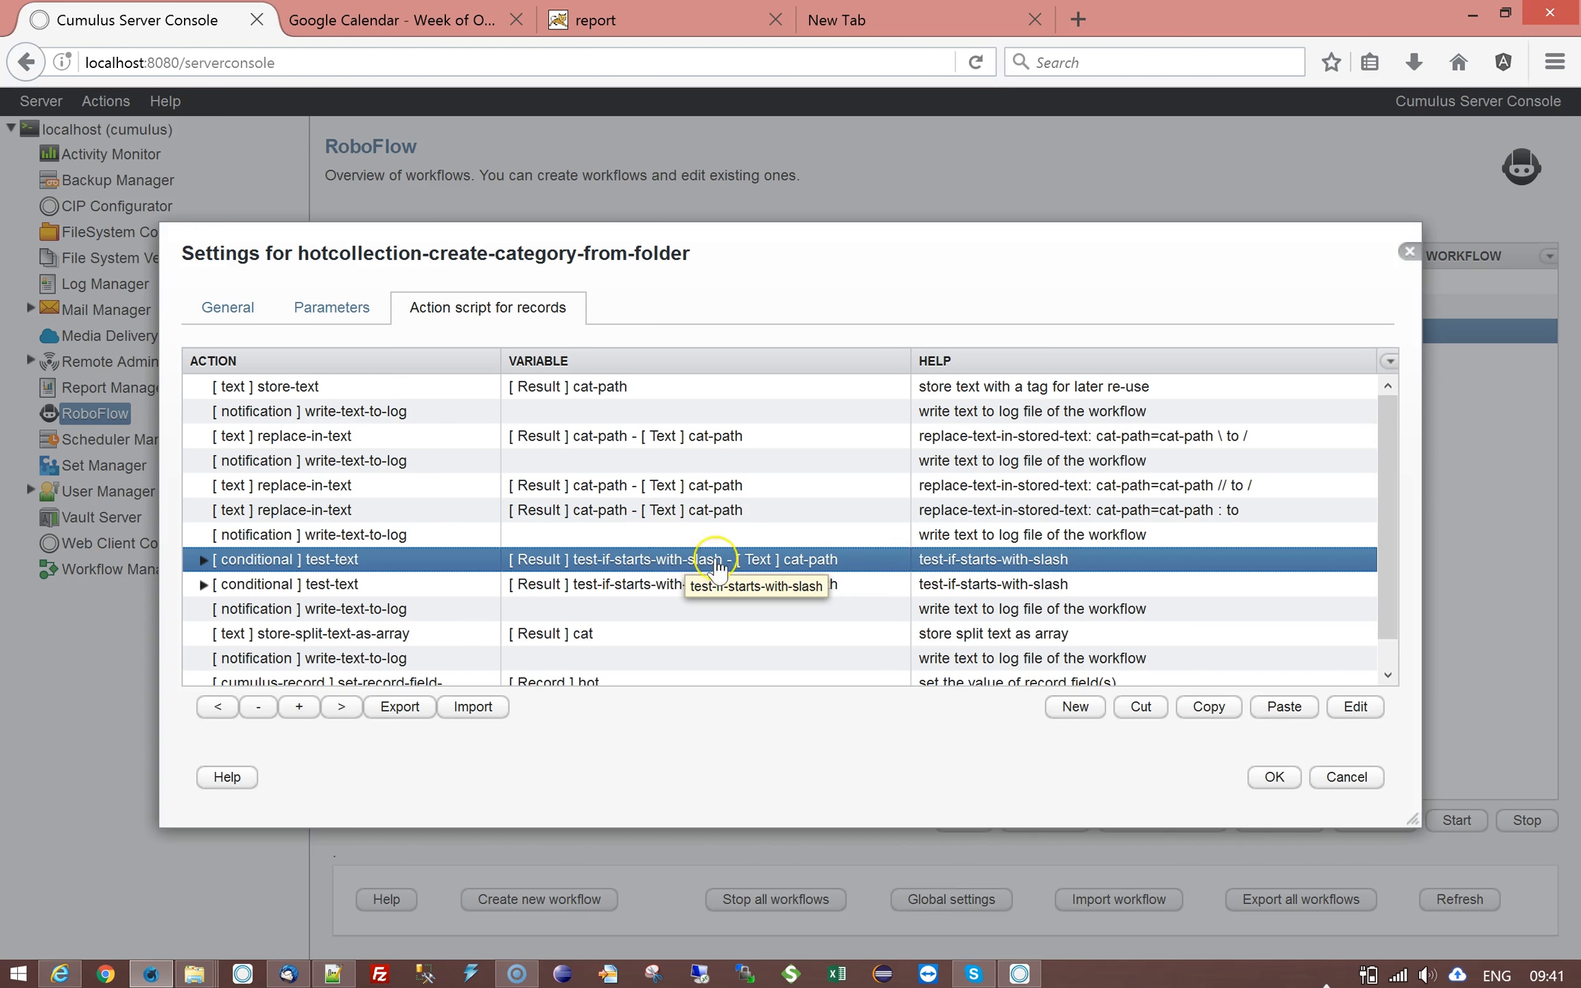
{"action": "left_click_drag", "start_coordinate": [1390, 412], "coordinate": [1380, 474]}
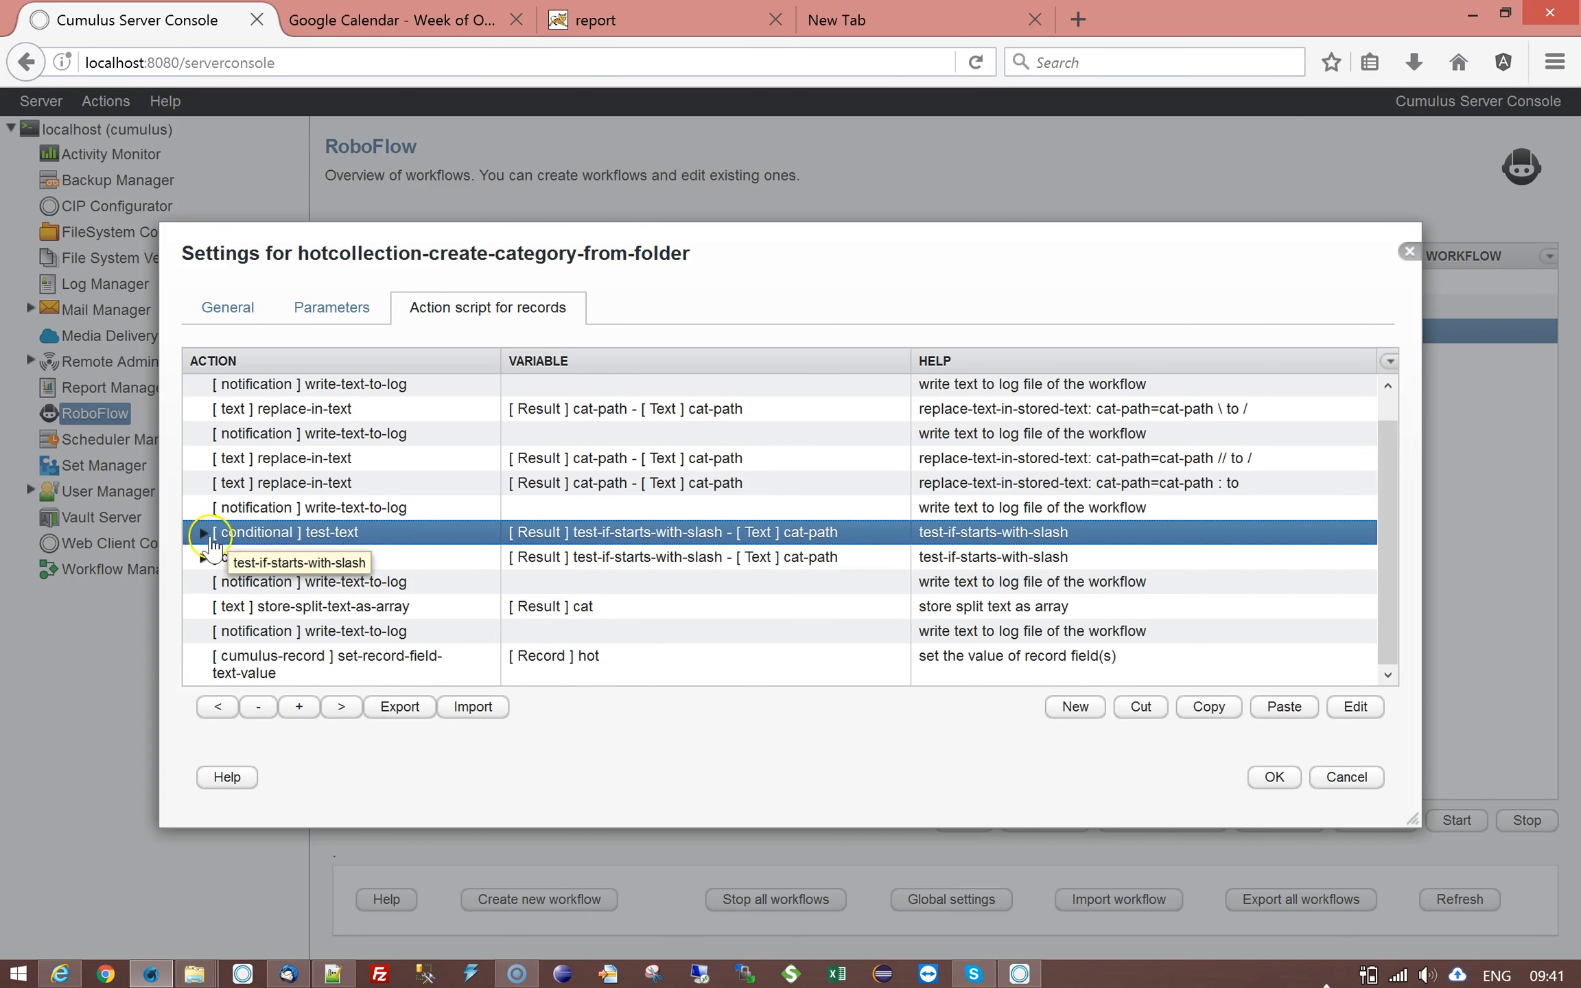
{"action": "left_click", "coordinate": [204, 533]}
{"action": "left_click", "coordinate": [442, 564]}
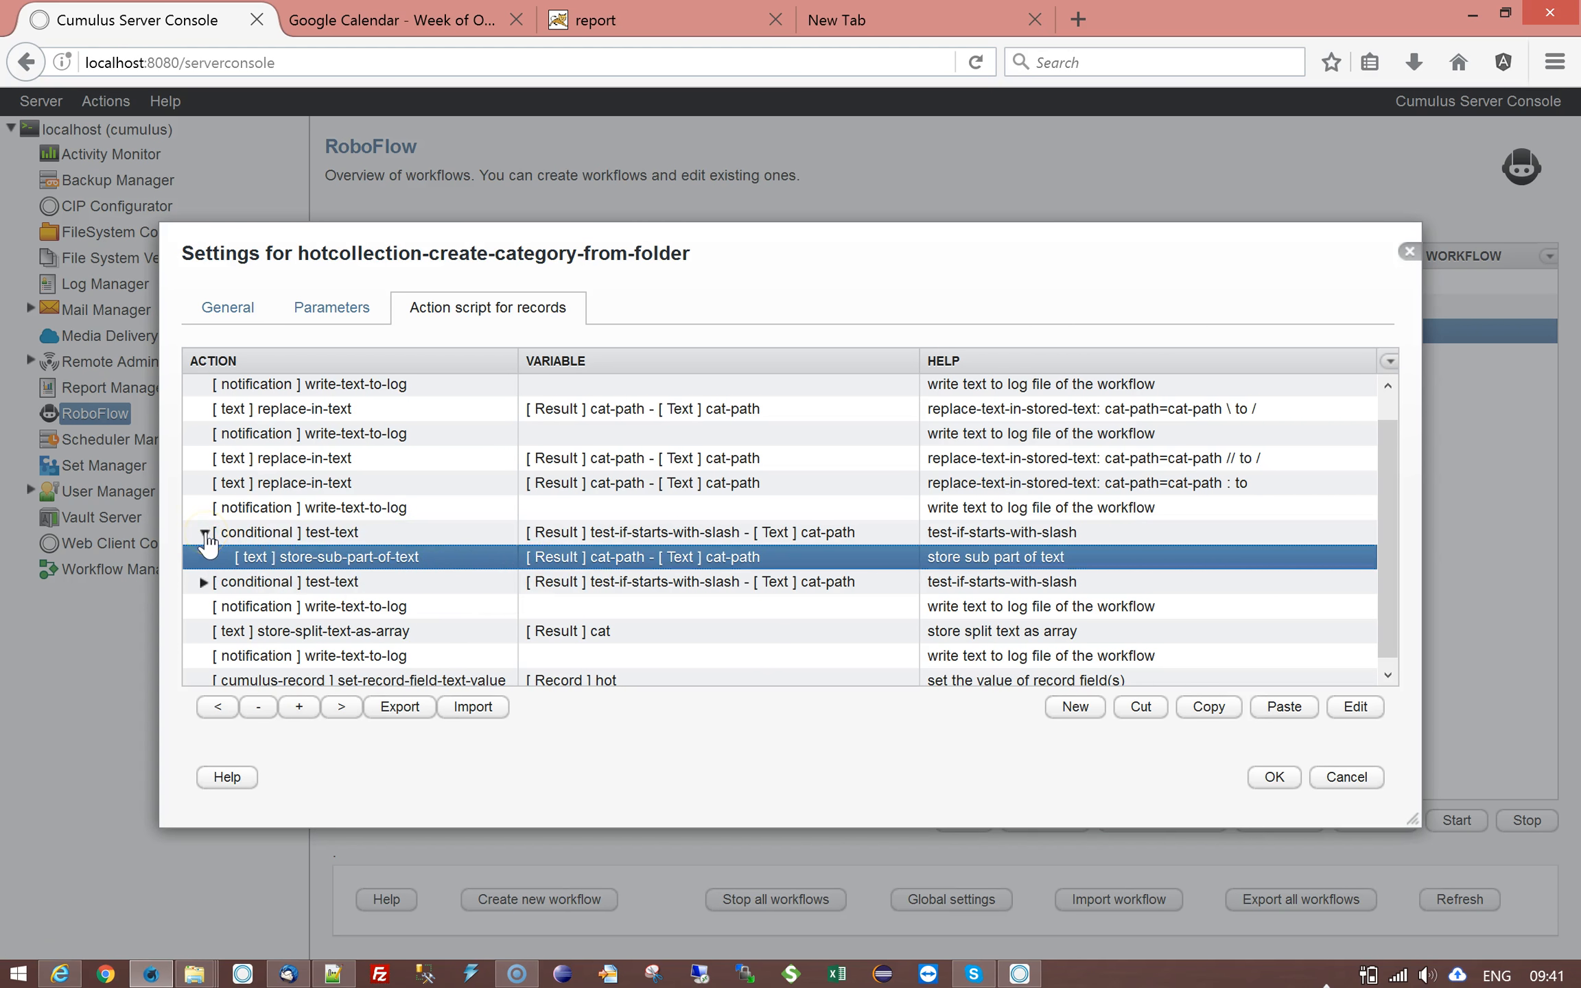
Collapse the first conditional test-text action and inspect the store-split-text-as-array action's source text, separator and output variable, leaving it unchanged.
{"action": "left_click", "coordinate": [205, 533]}
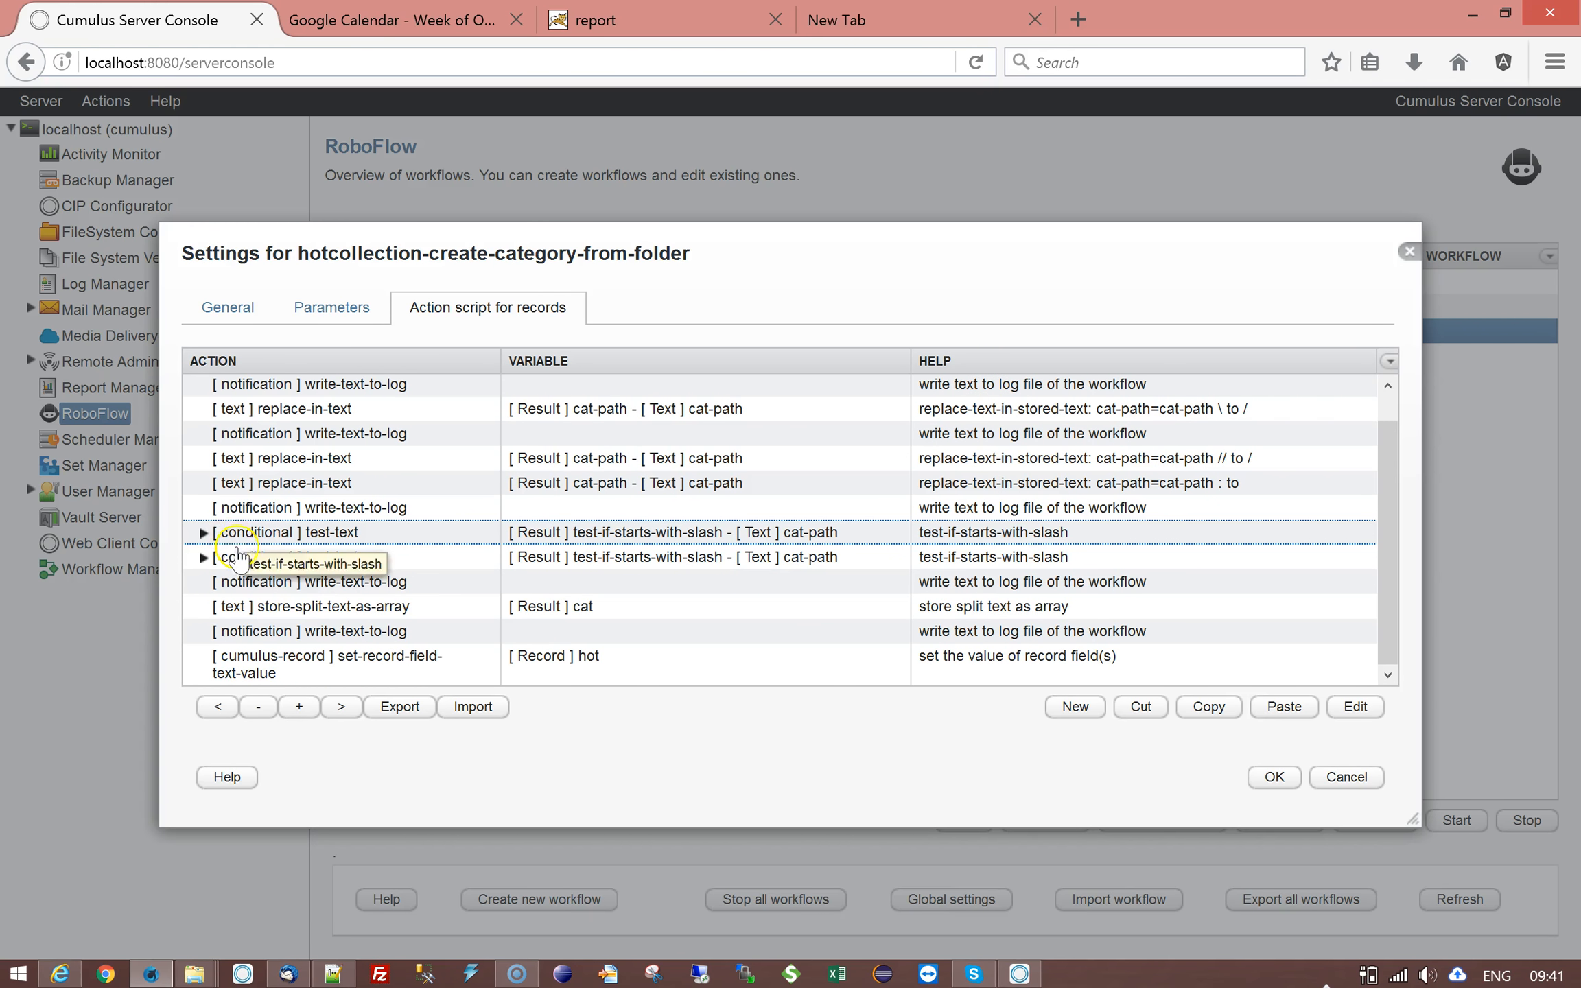
{"action": "left_click", "coordinate": [237, 538]}
{"action": "left_click", "coordinate": [218, 560]}
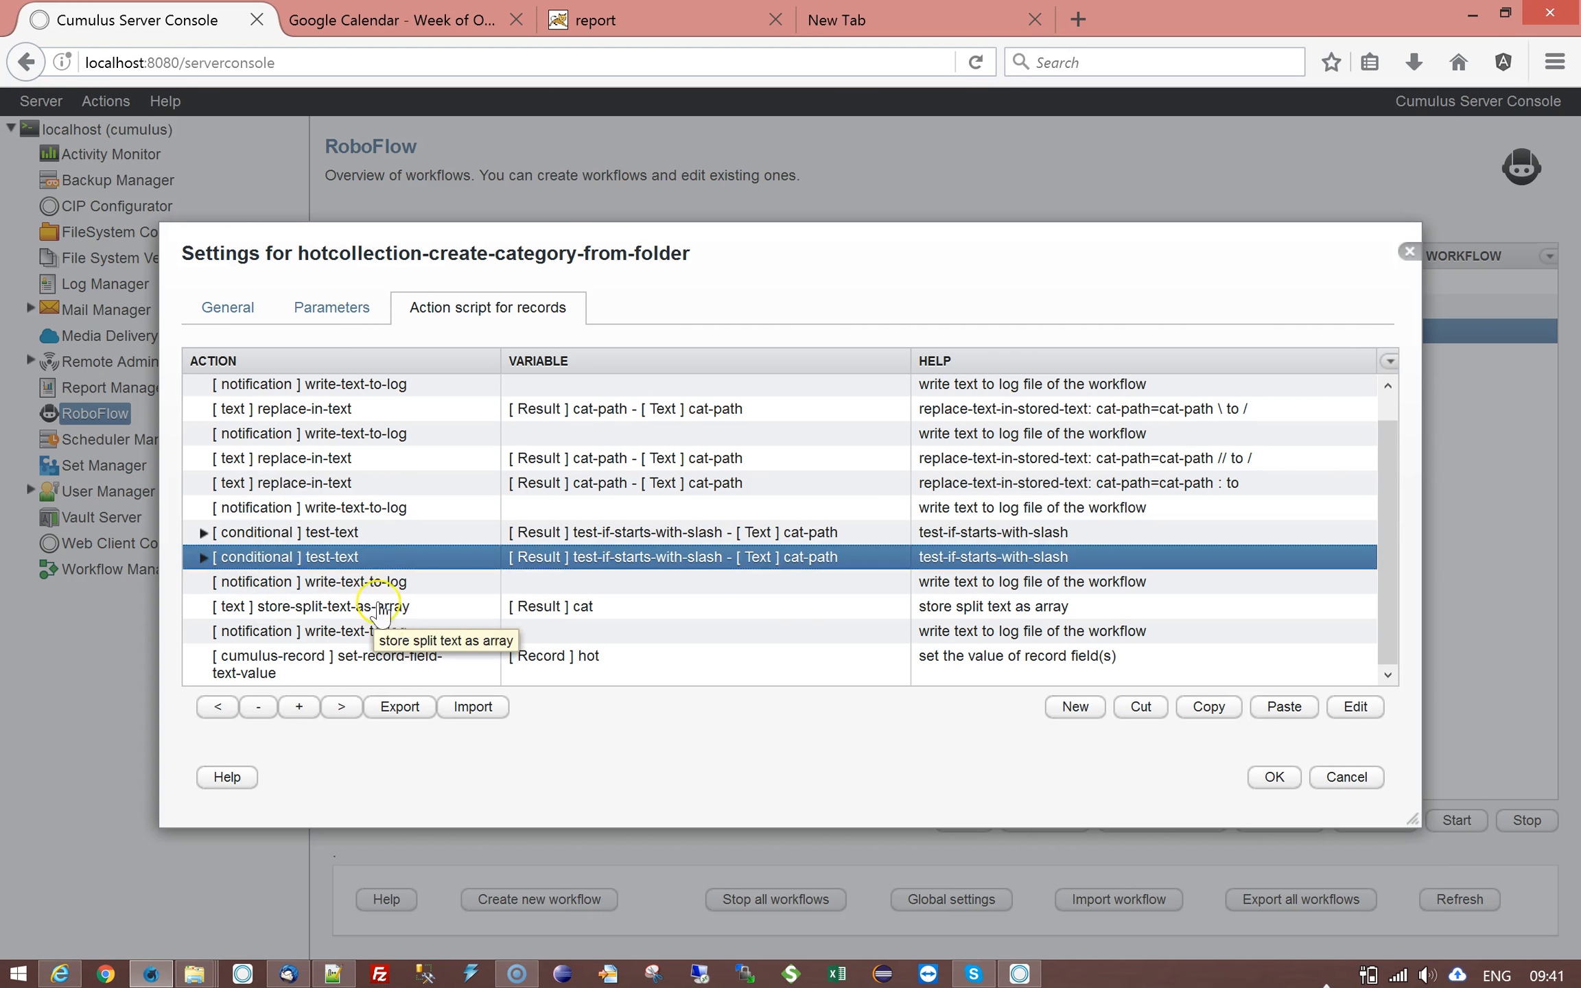
{"action": "left_click", "coordinate": [357, 584]}
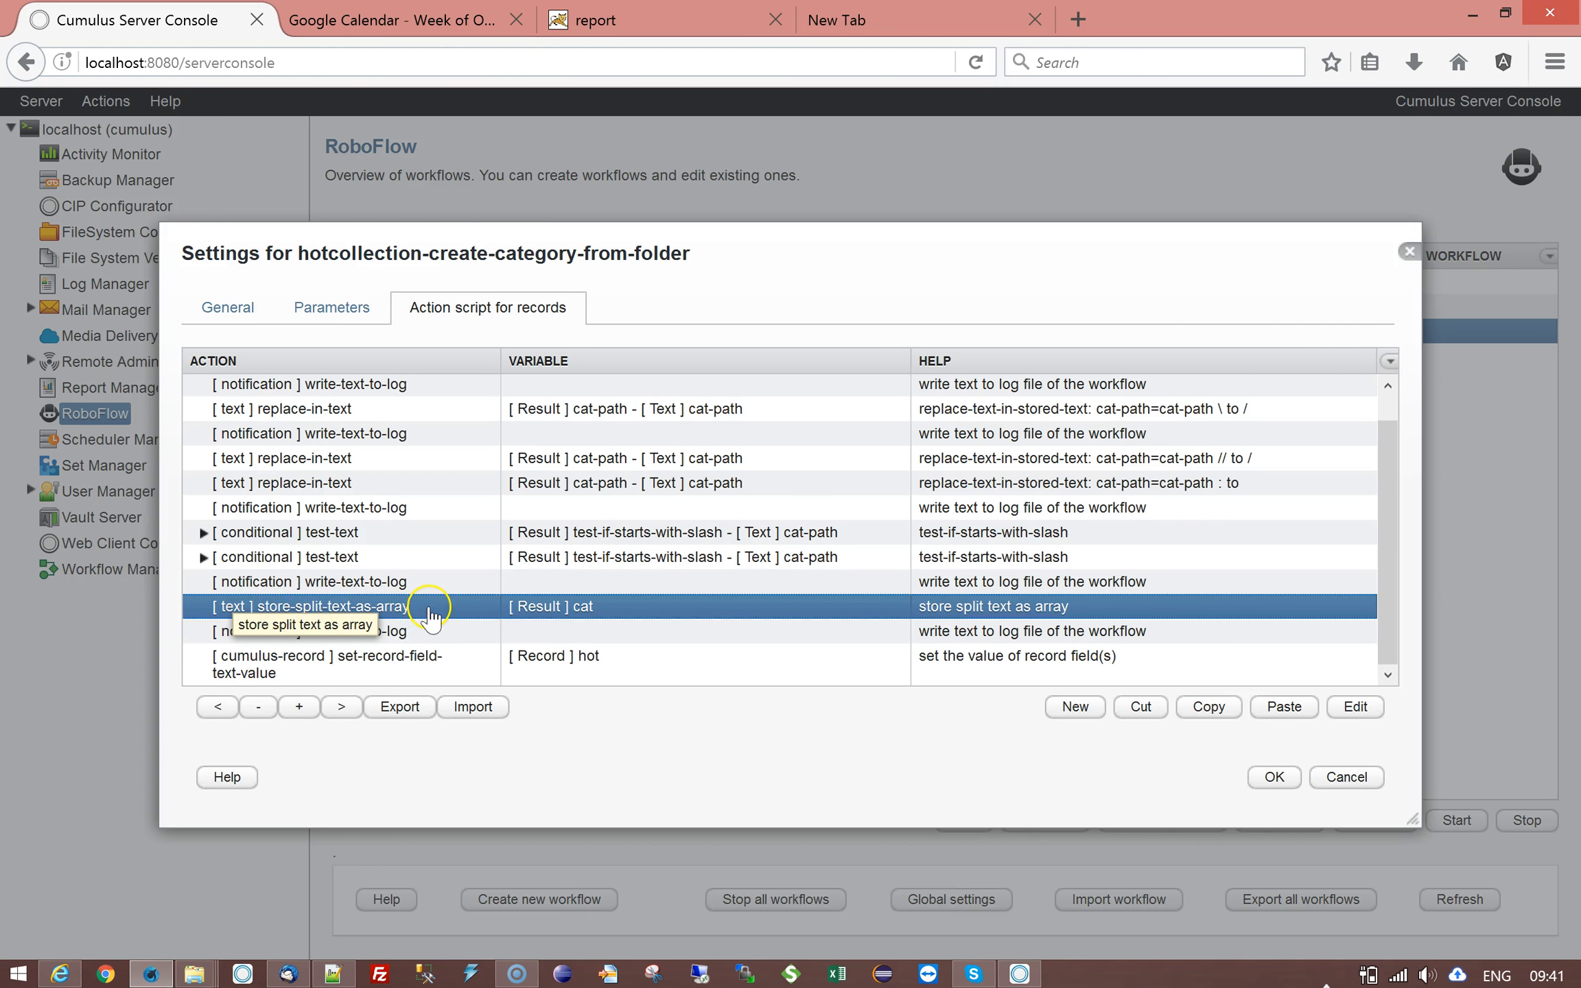
{"action": "double_click", "coordinate": [425, 614]}
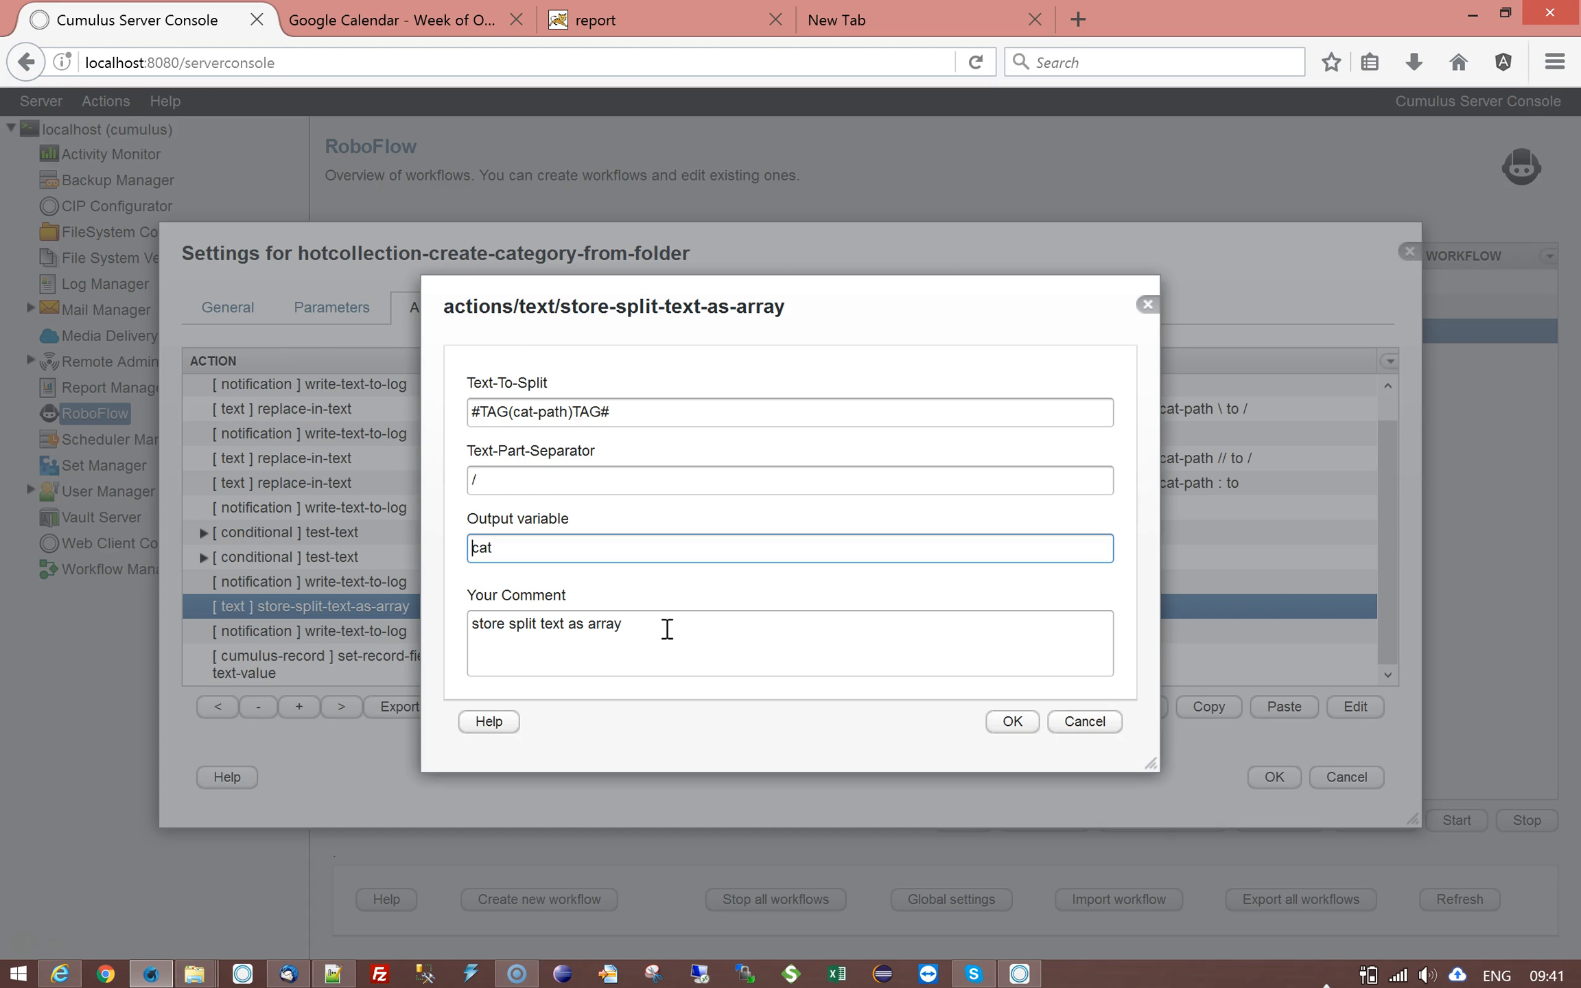
{"action": "left_click", "coordinate": [1081, 729]}
{"action": "left_click", "coordinate": [1095, 717]}
{"action": "left_click", "coordinate": [1095, 722]}
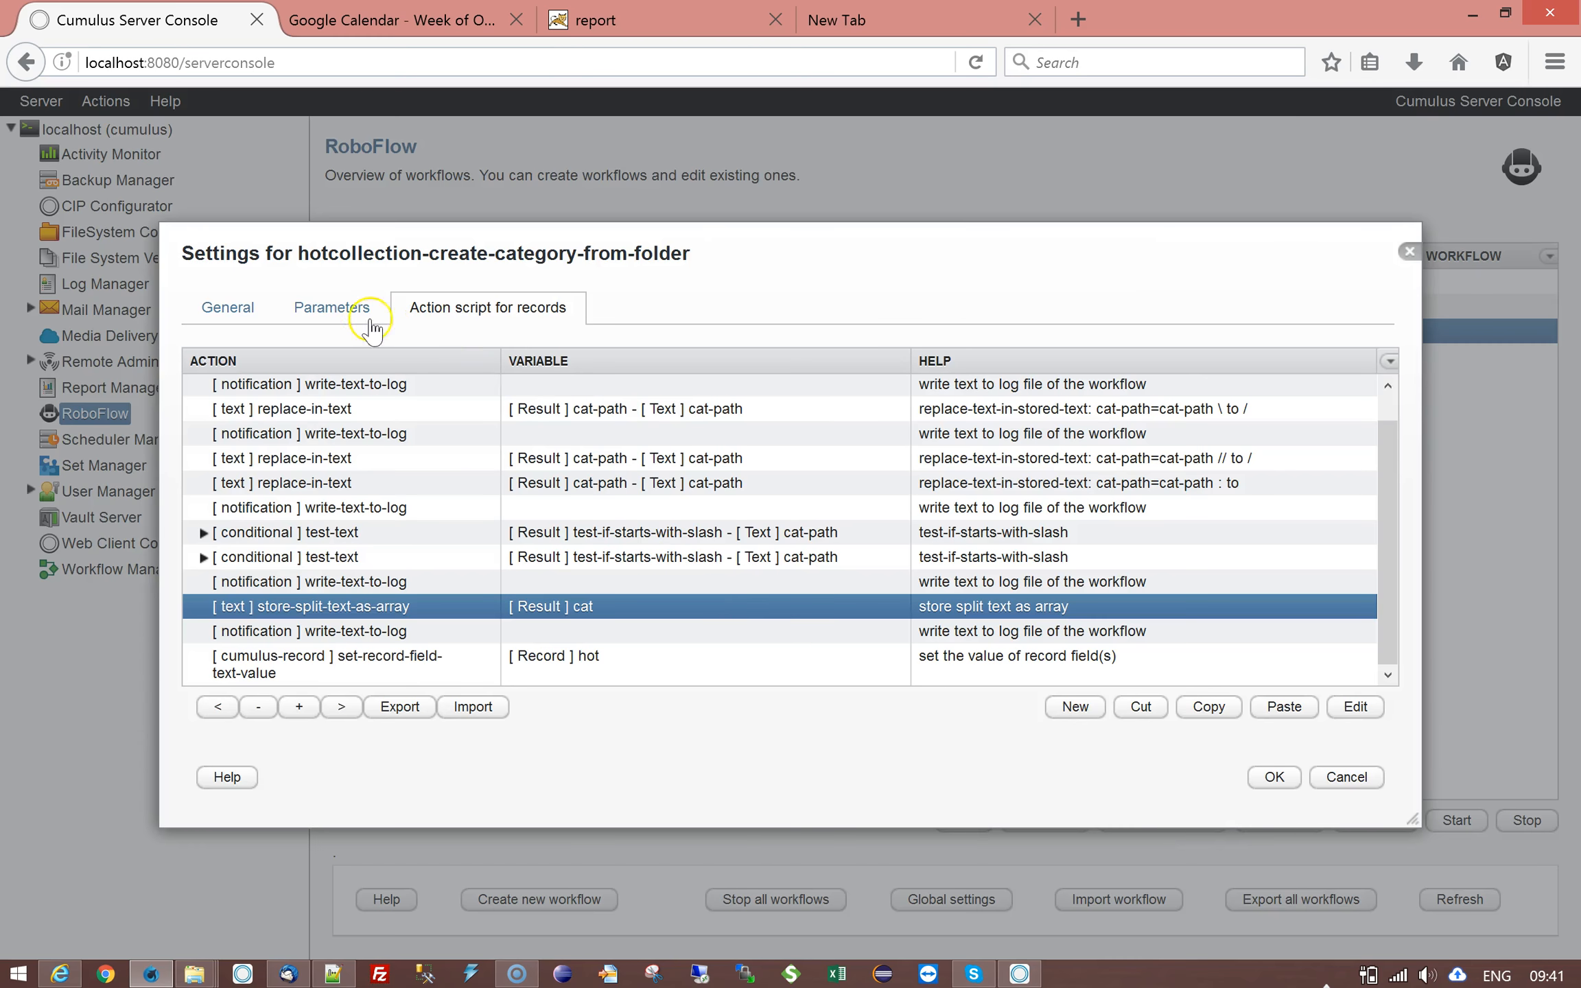
Compare the Category-Root parameter with the store-split-text-as-array action in the action script for records.
{"action": "left_click", "coordinate": [336, 309]}
{"action": "left_click", "coordinate": [542, 569]}
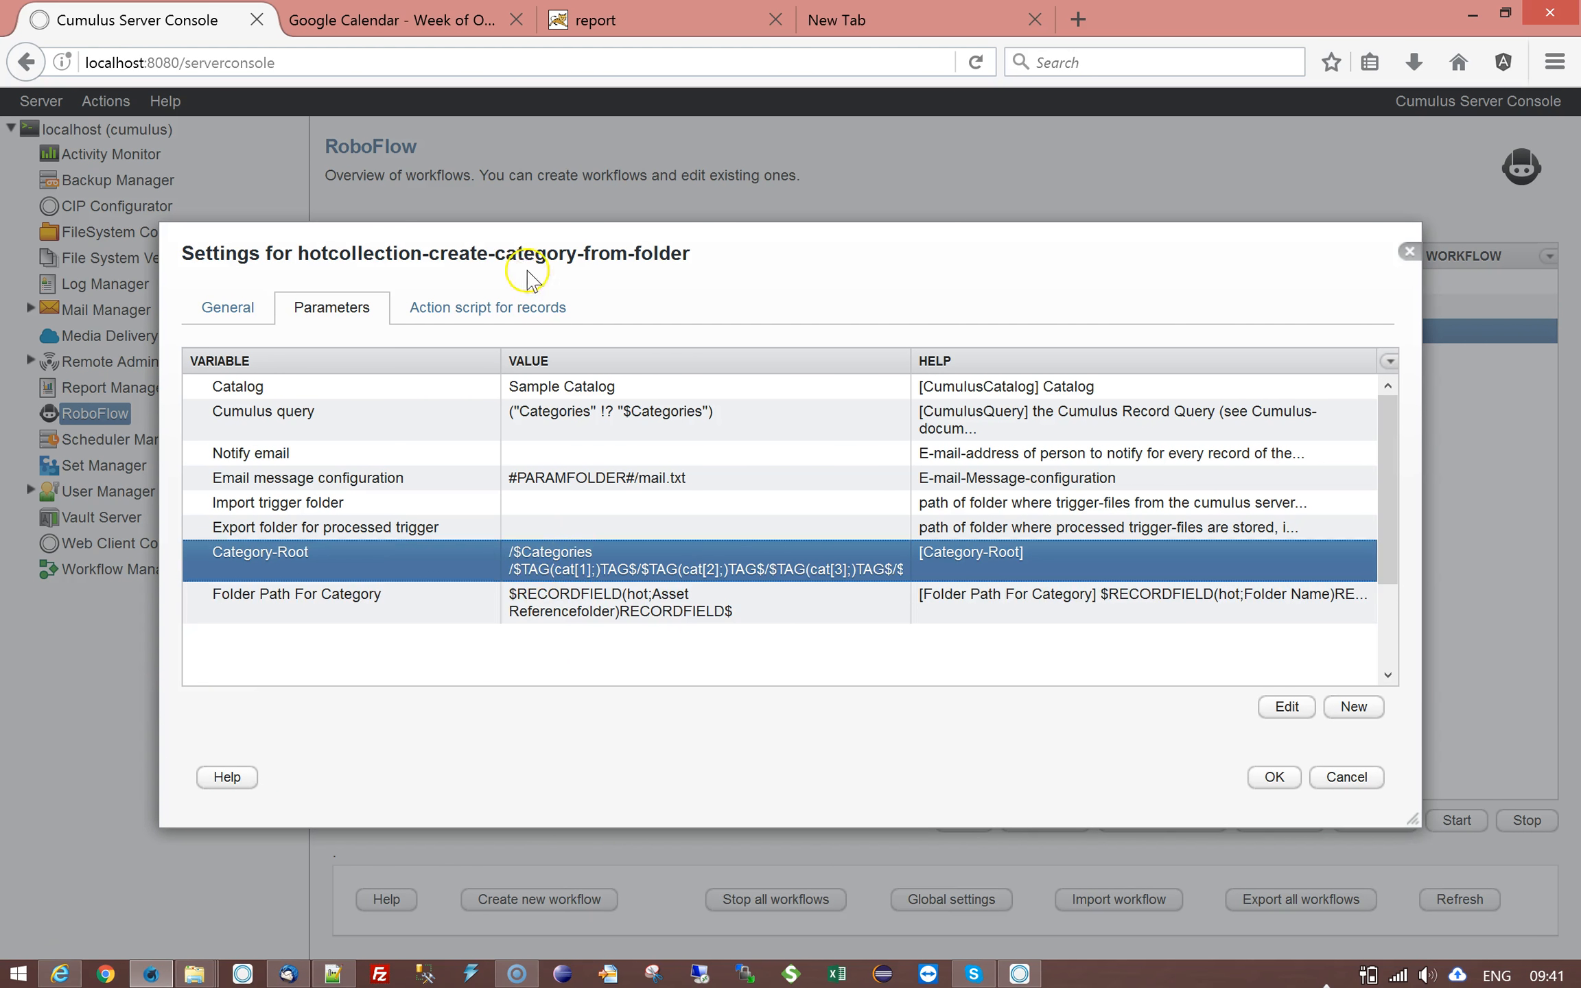
{"action": "left_click", "coordinate": [473, 307]}
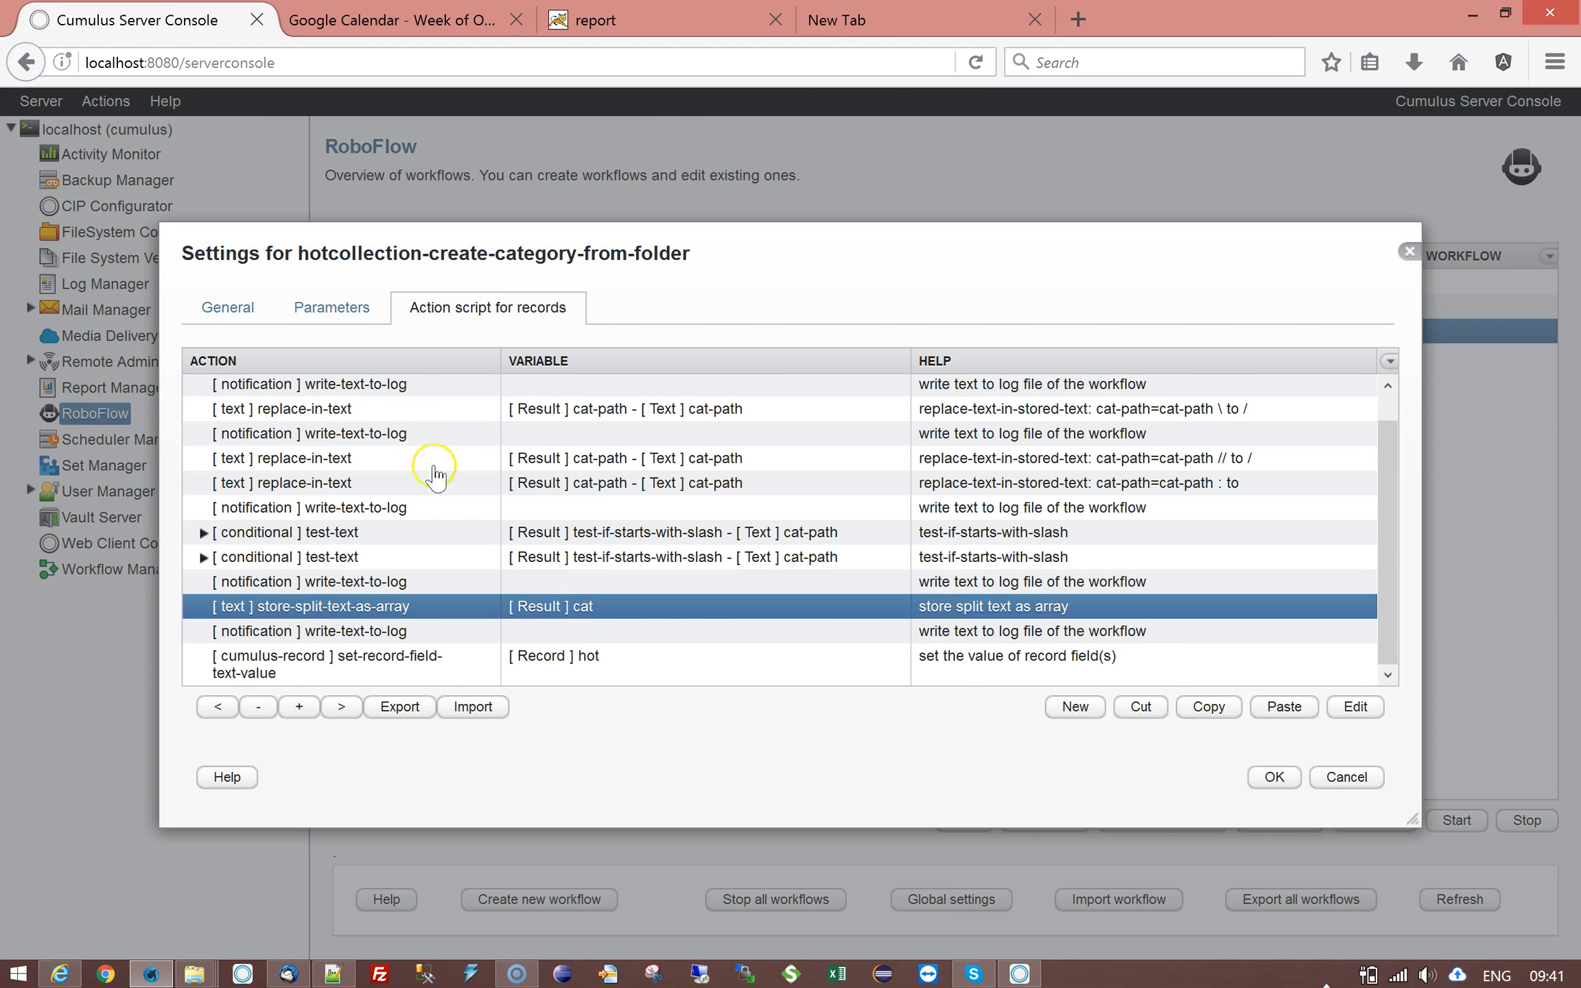
{"action": "left_click", "coordinate": [323, 307]}
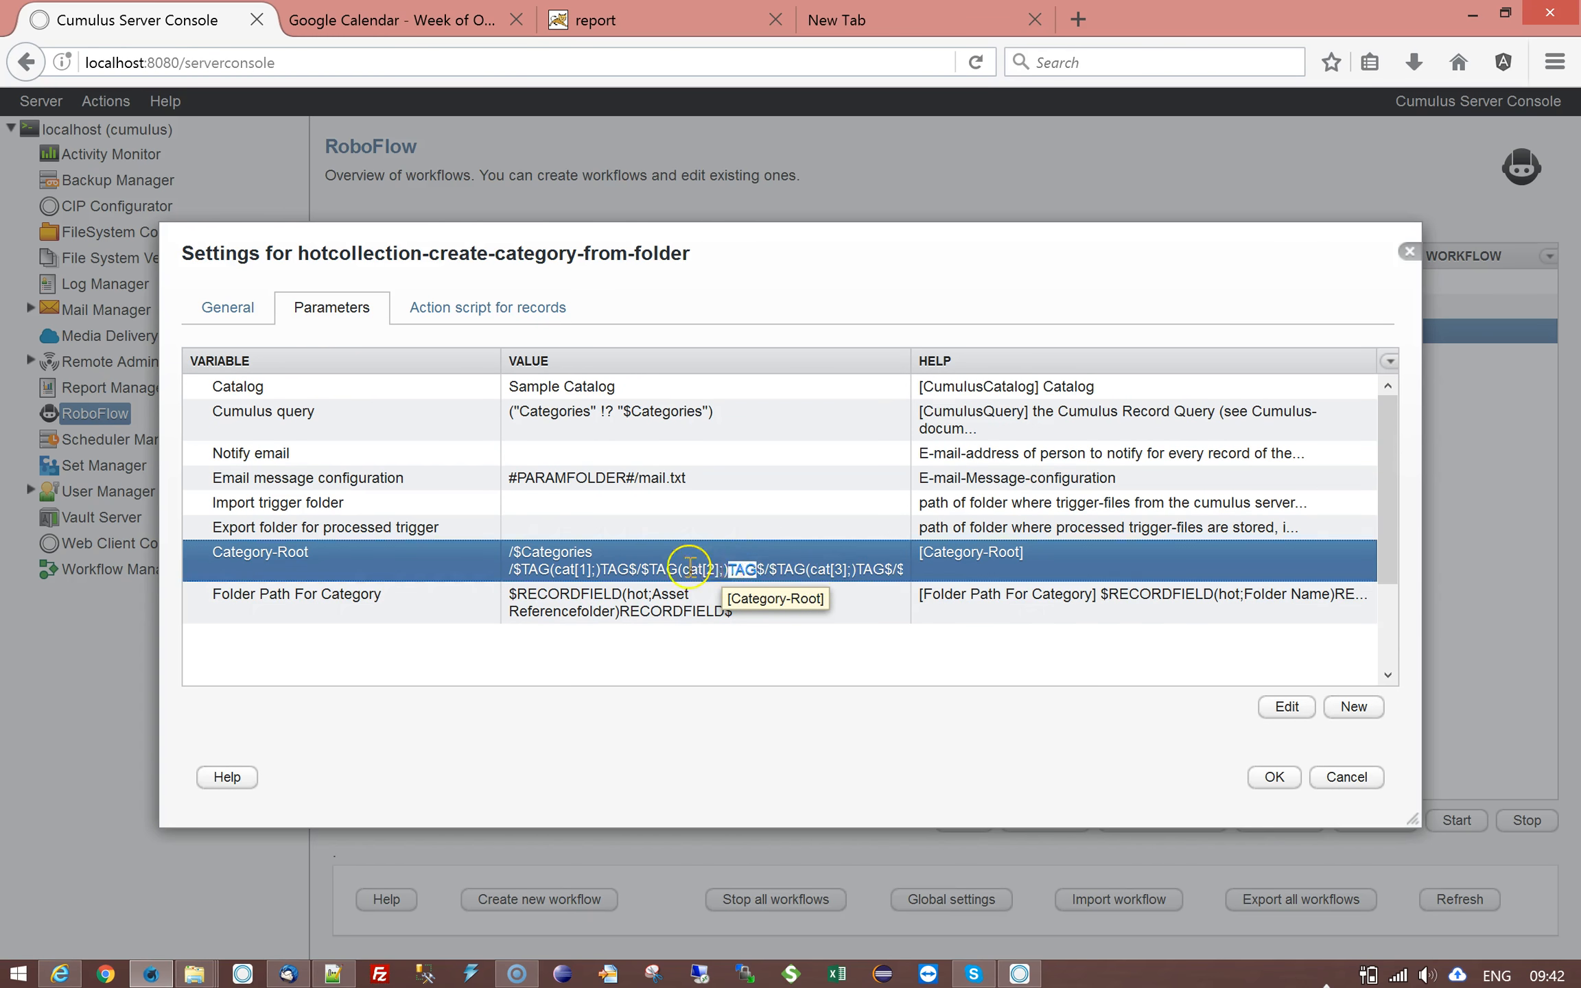
Open the Category-Root parameter and examine how its value chains the cat array tags below $Categories.
{"action": "double_click", "coordinate": [737, 571]}
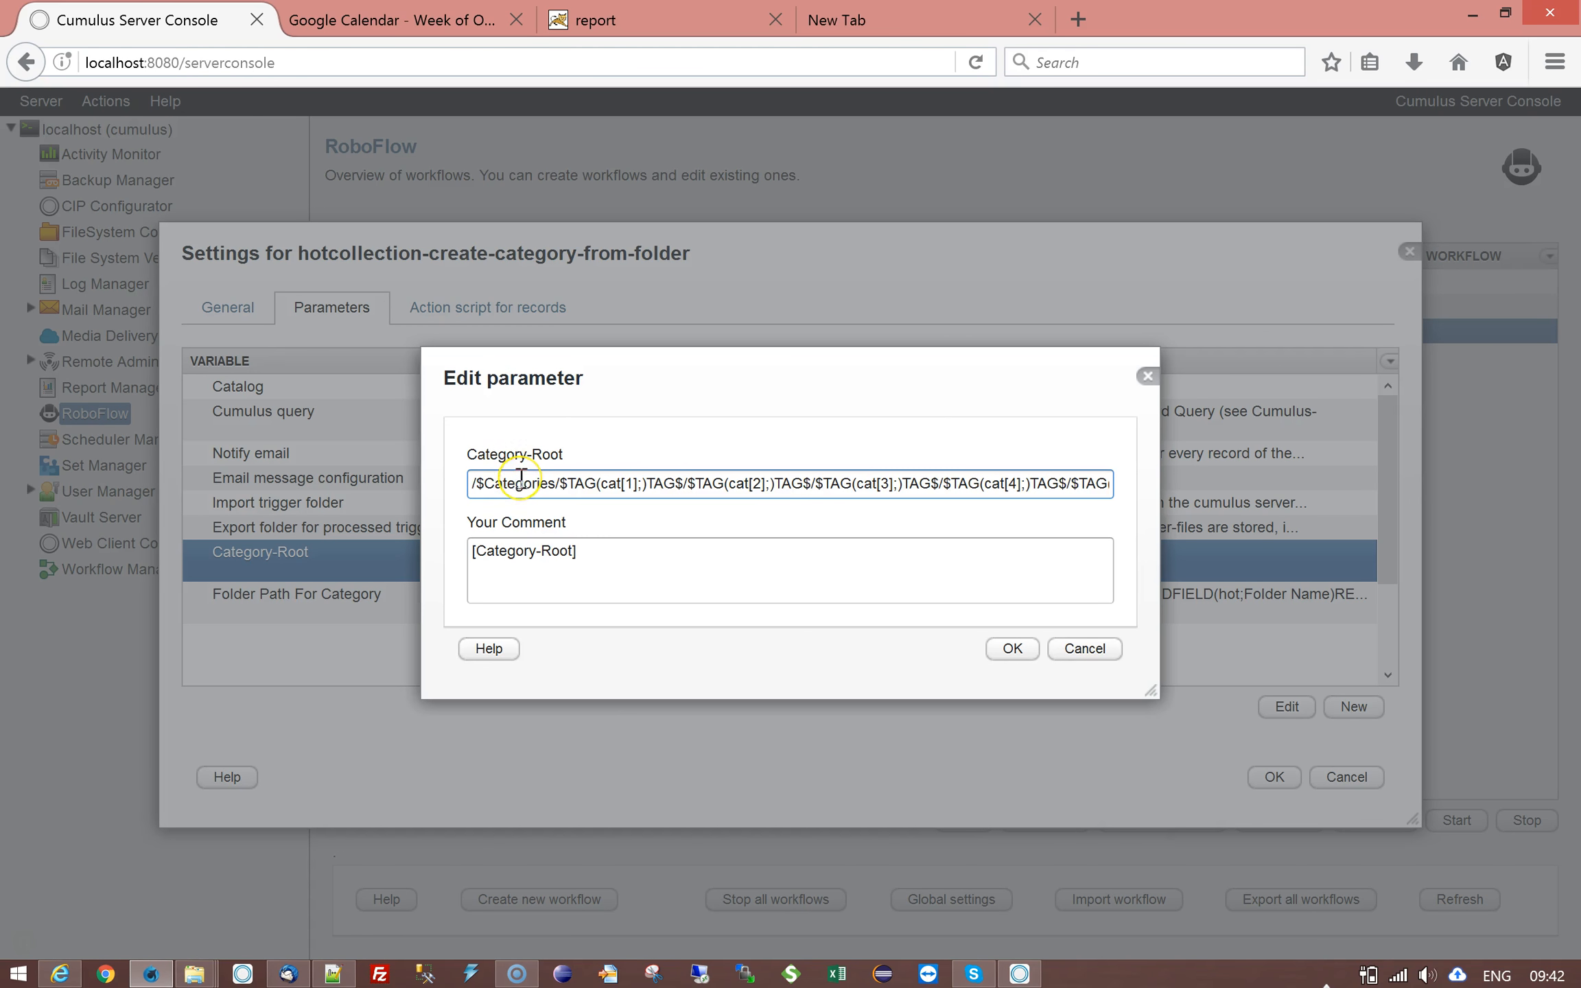
{"action": "left_click_drag", "start_coordinate": [559, 483], "coordinate": [1095, 494]}
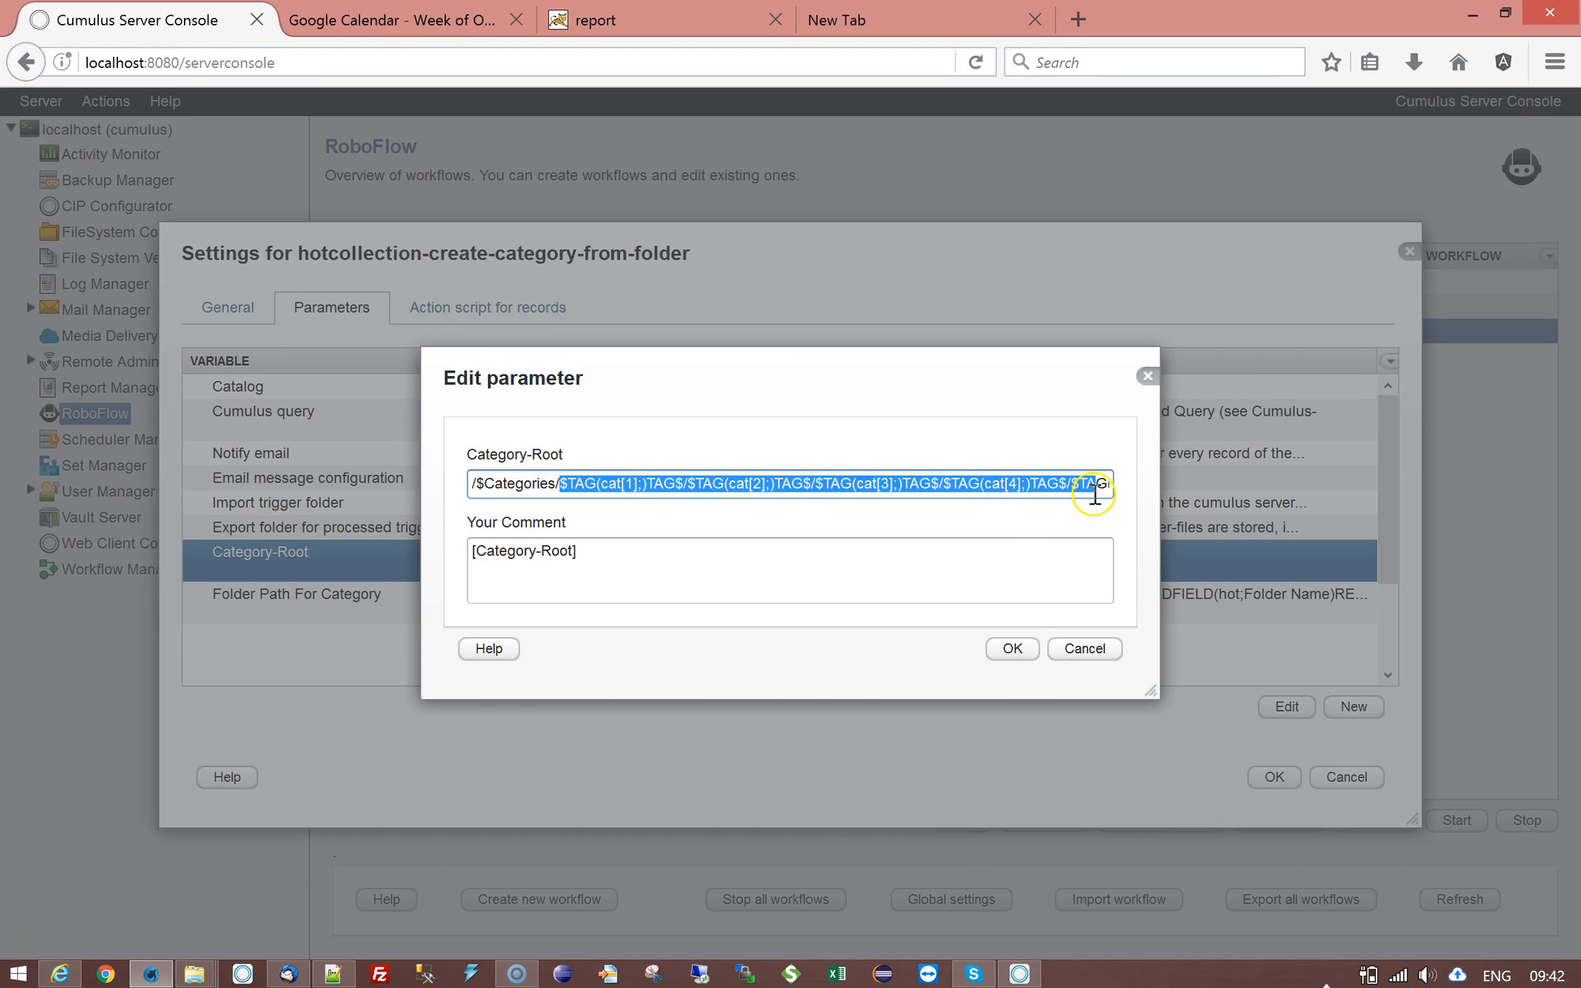
{"action": "left_click", "coordinate": [770, 483]}
{"action": "left_click_drag", "start_coordinate": [559, 484], "coordinate": [683, 484]}
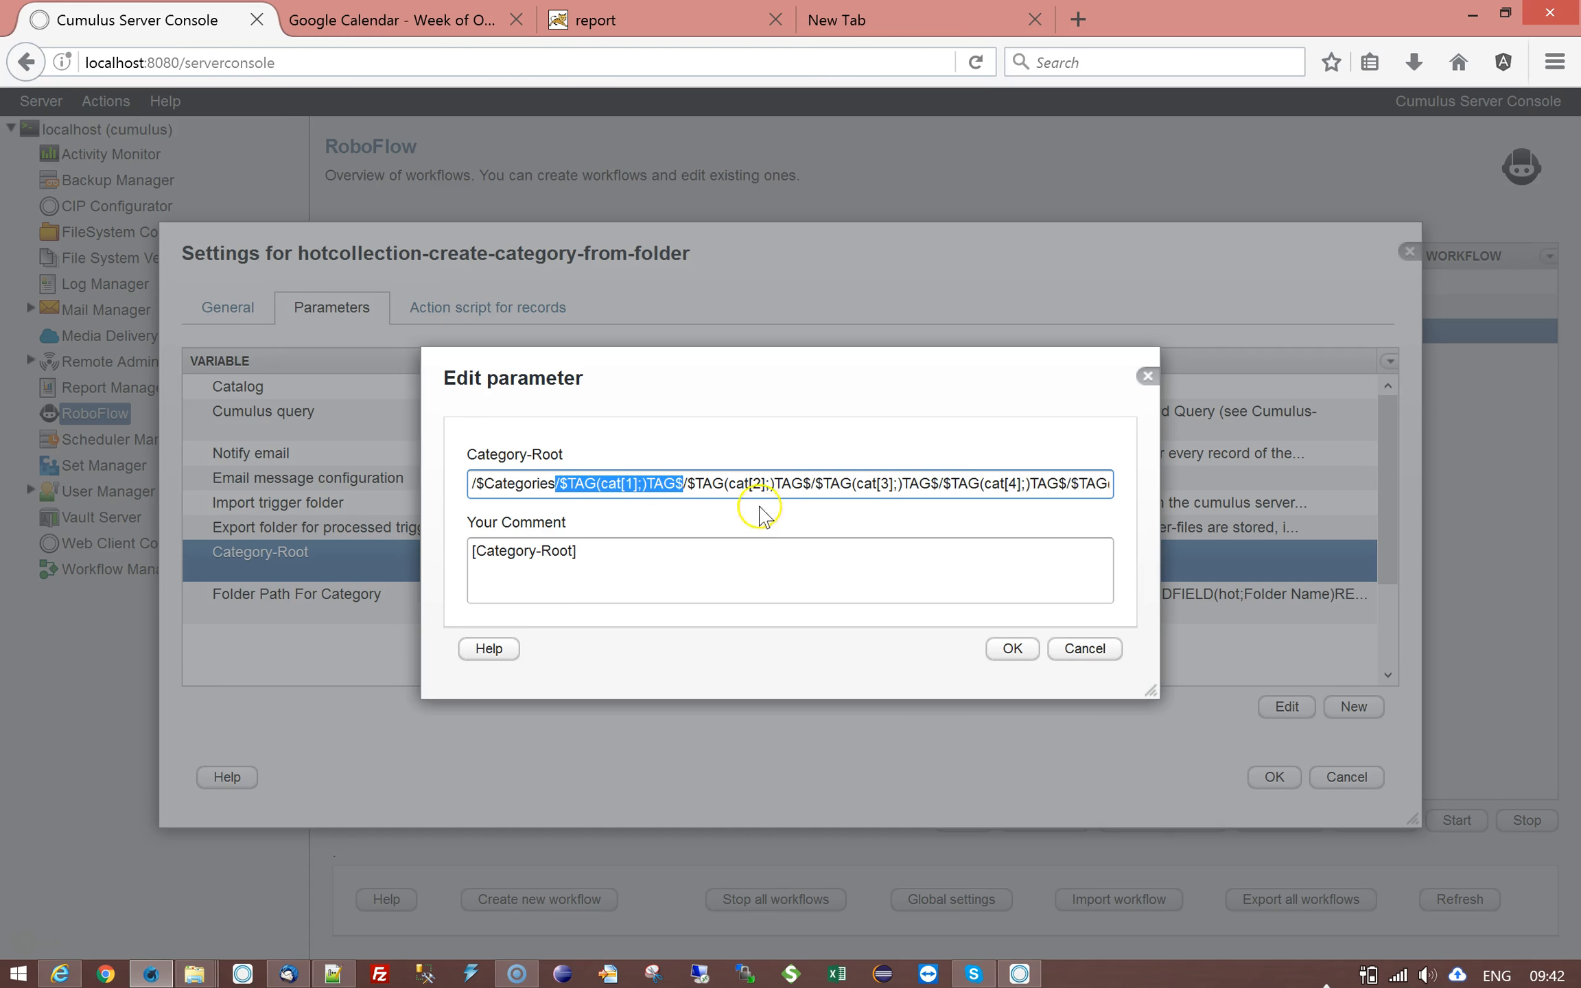
{"action": "left_click", "coordinate": [865, 483]}
{"action": "left_click_drag", "start_coordinate": [955, 485], "coordinate": [1100, 486]}
{"action": "left_click", "coordinate": [899, 484]}
{"action": "left_click_drag", "start_coordinate": [899, 484], "coordinate": [1127, 484]}
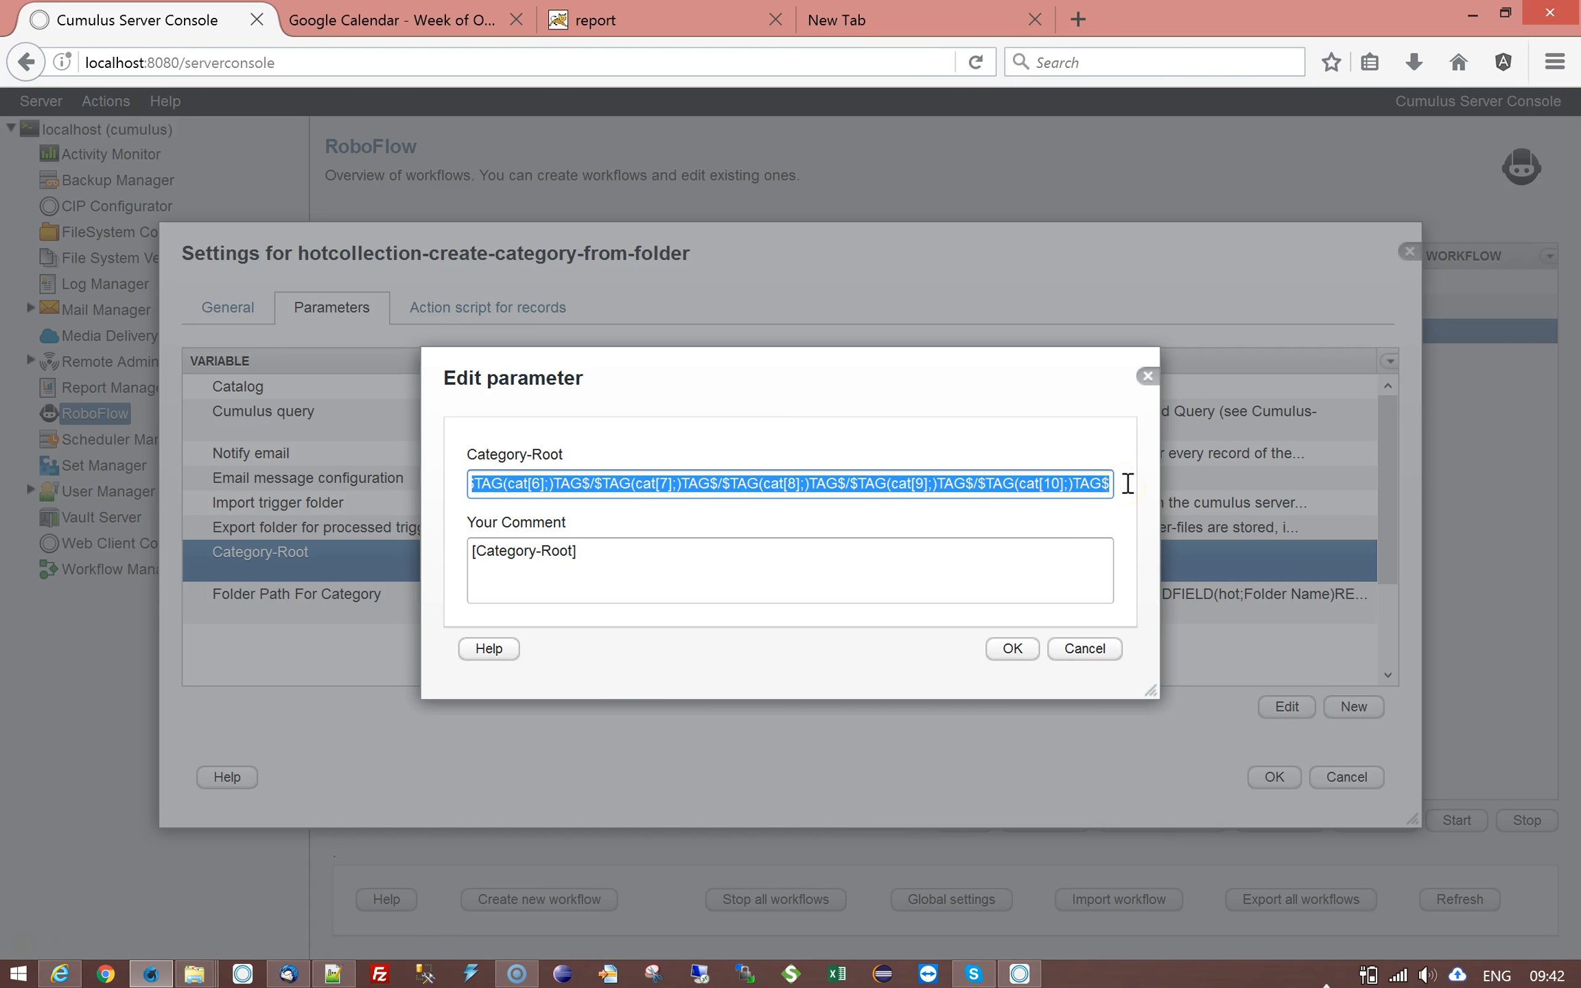
Examine the structure of the final cat[10] tag in the Category-Root value and close the parameter without changes.
{"action": "left_click", "coordinate": [1063, 484]}
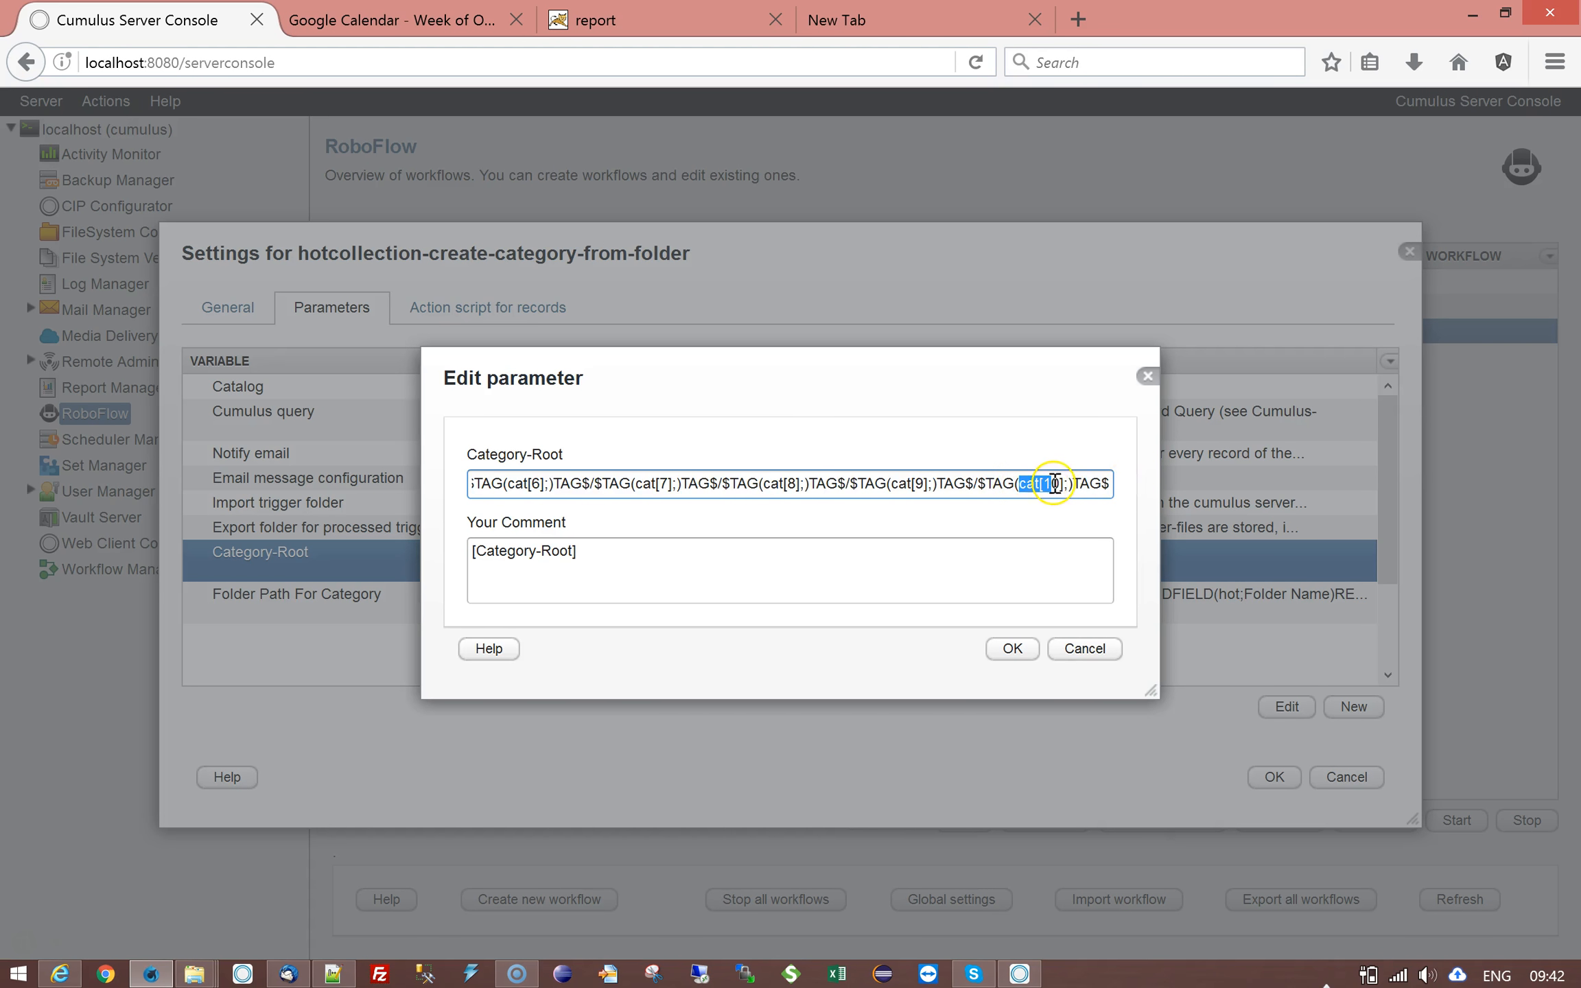
{"action": "left_click", "coordinate": [1060, 481]}
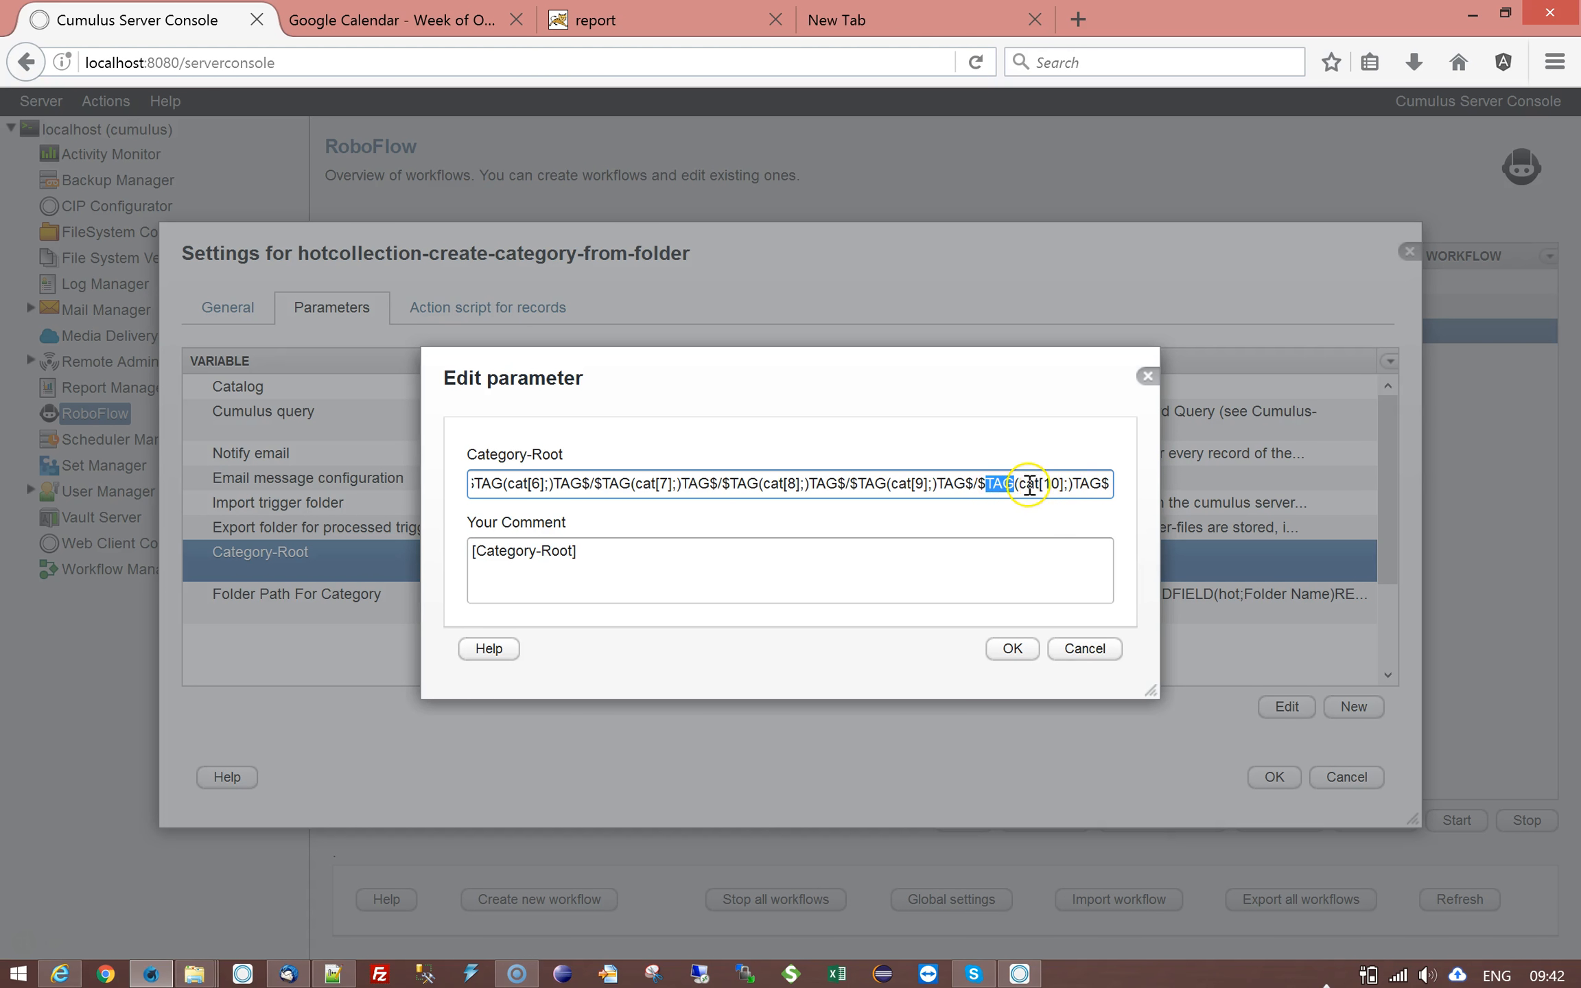
{"action": "left_click_drag", "start_coordinate": [1047, 486], "coordinate": [1064, 486]}
{"action": "left_click", "coordinate": [1068, 518]}
{"action": "left_click", "coordinate": [1067, 488]}
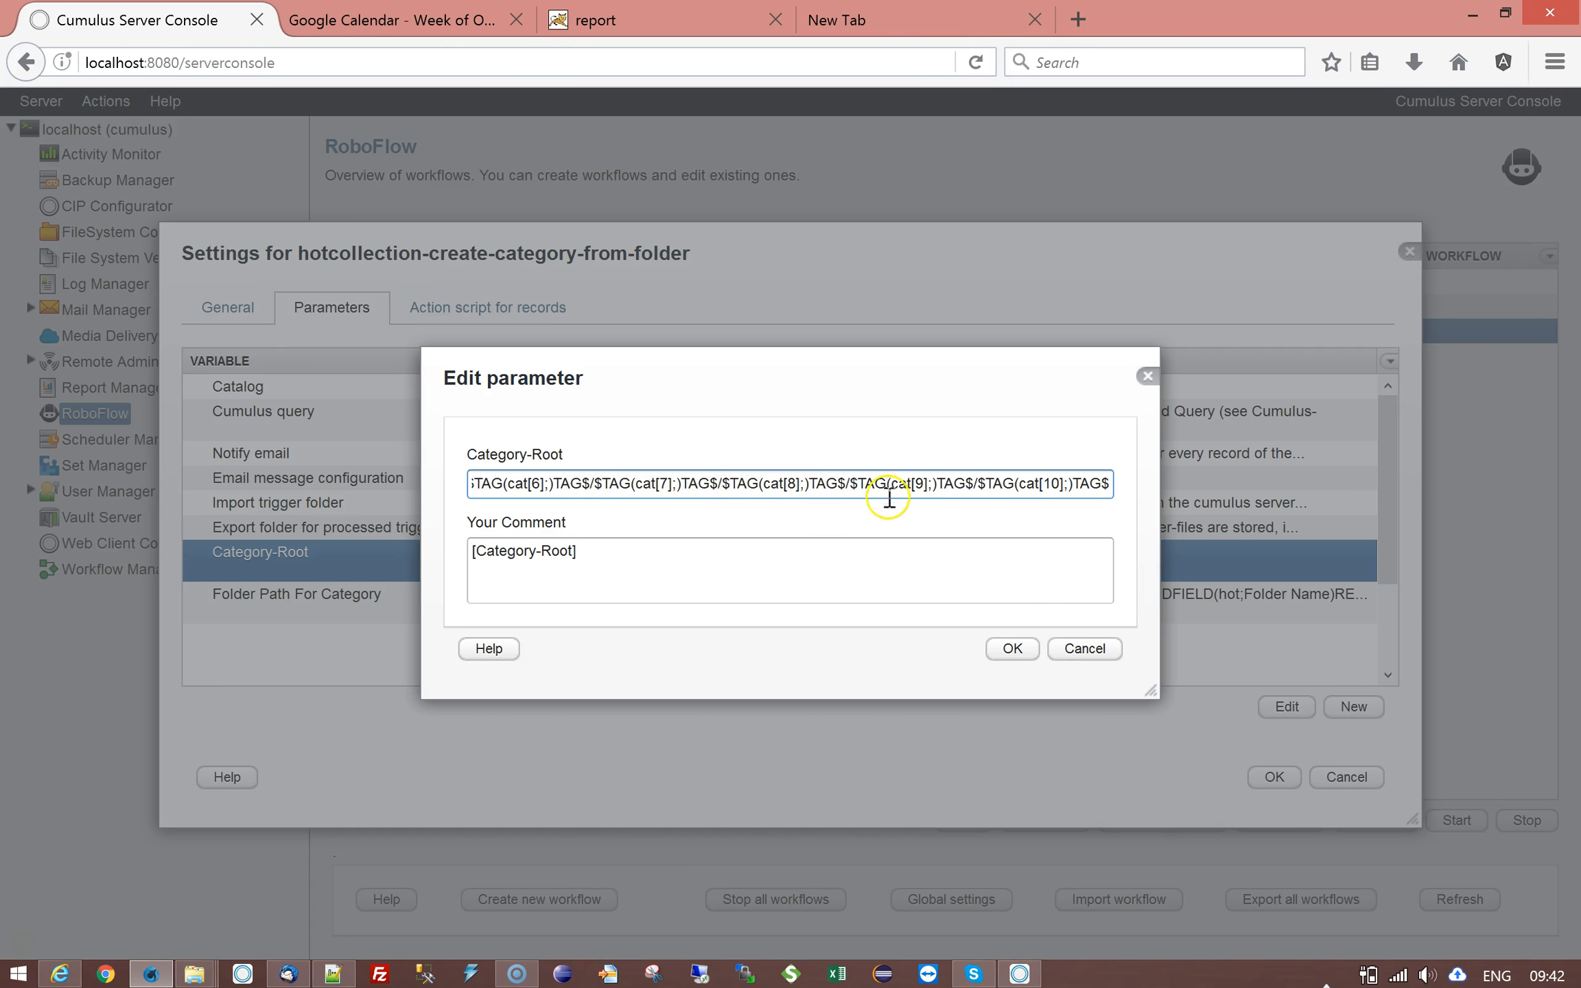
{"action": "left_click", "coordinate": [1085, 649]}
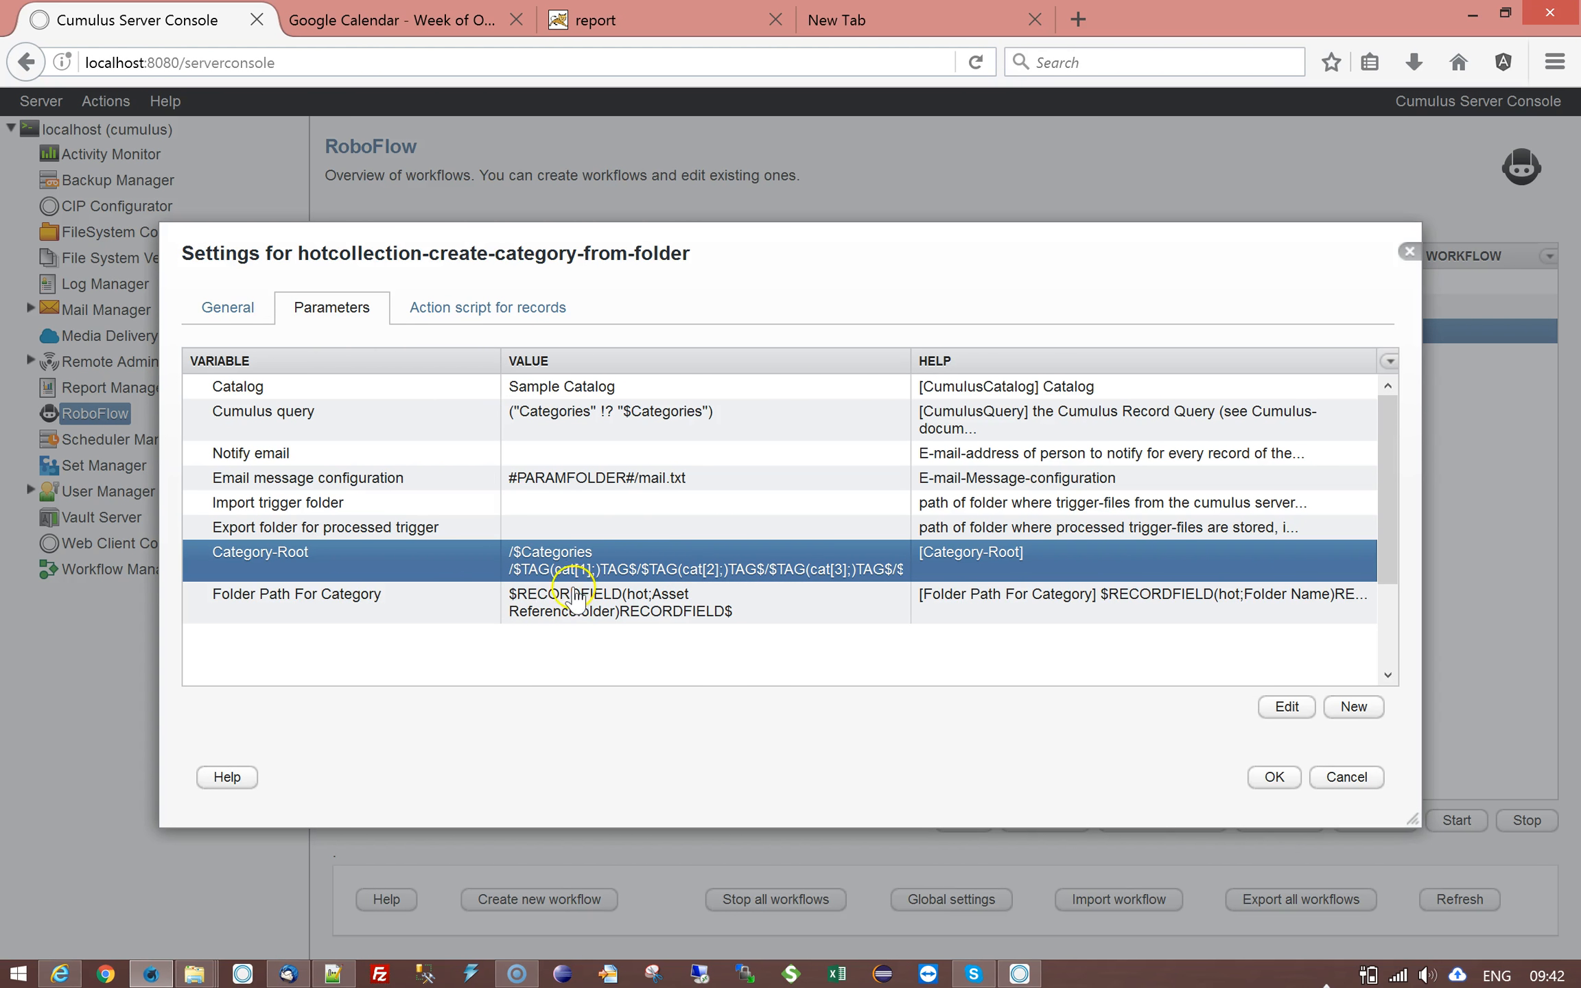
Inspect the record field name and text value of the set-record-field-text-value action in the script, and close it without changes.
{"action": "left_click", "coordinate": [520, 324]}
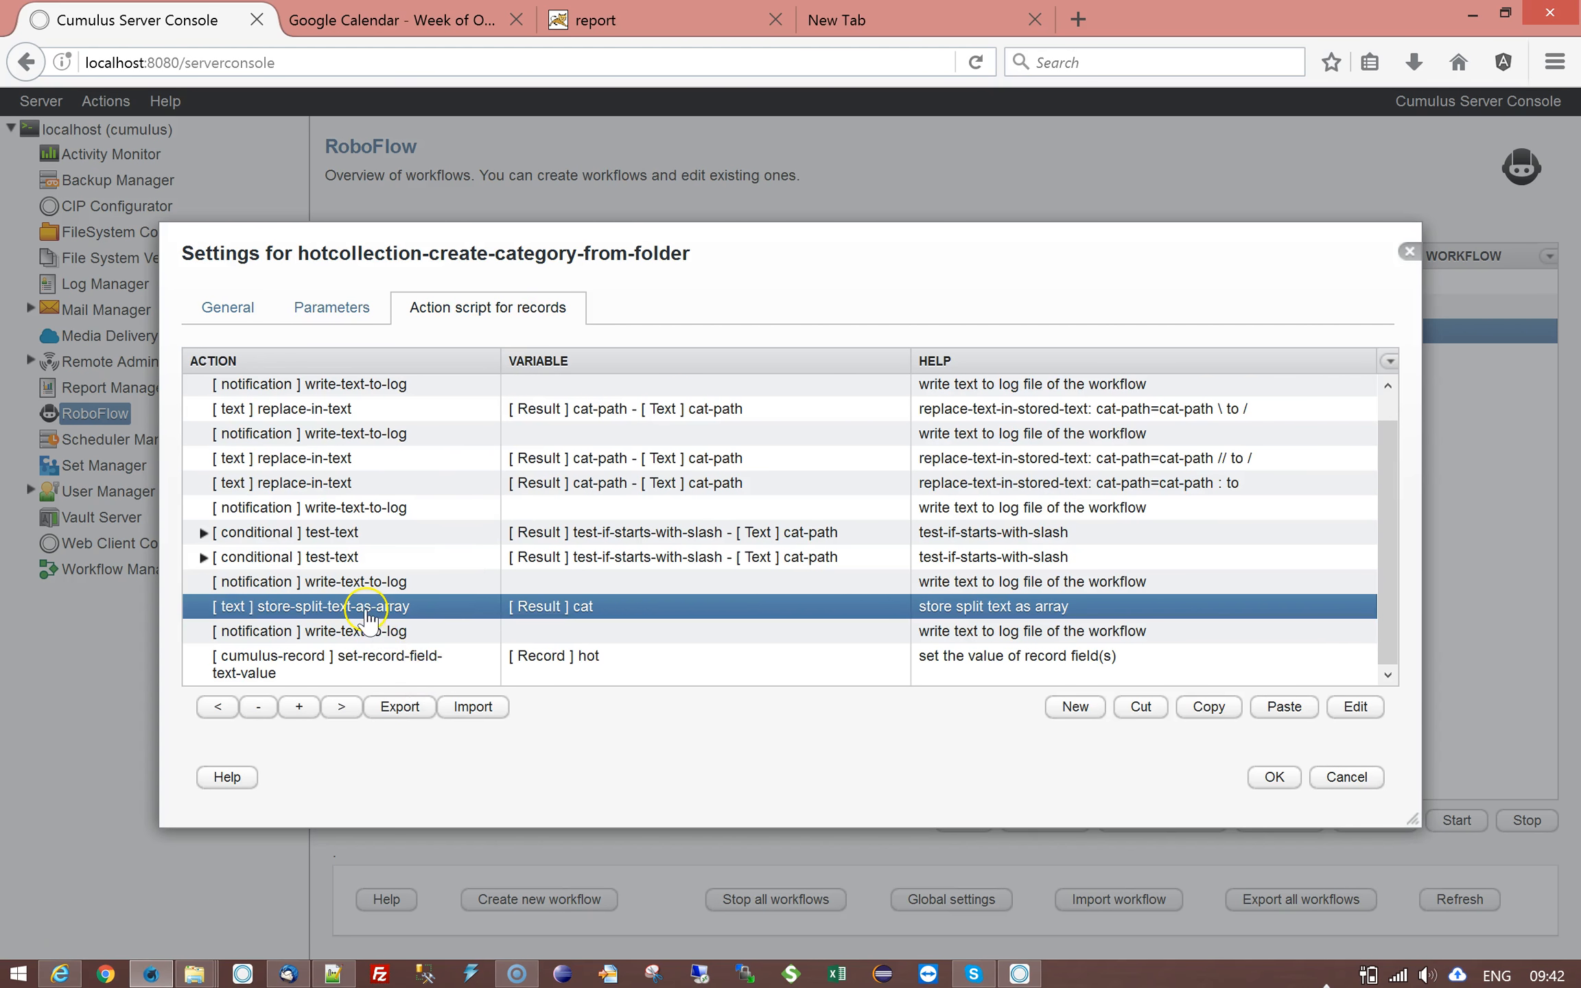
{"action": "double_click", "coordinate": [388, 663]}
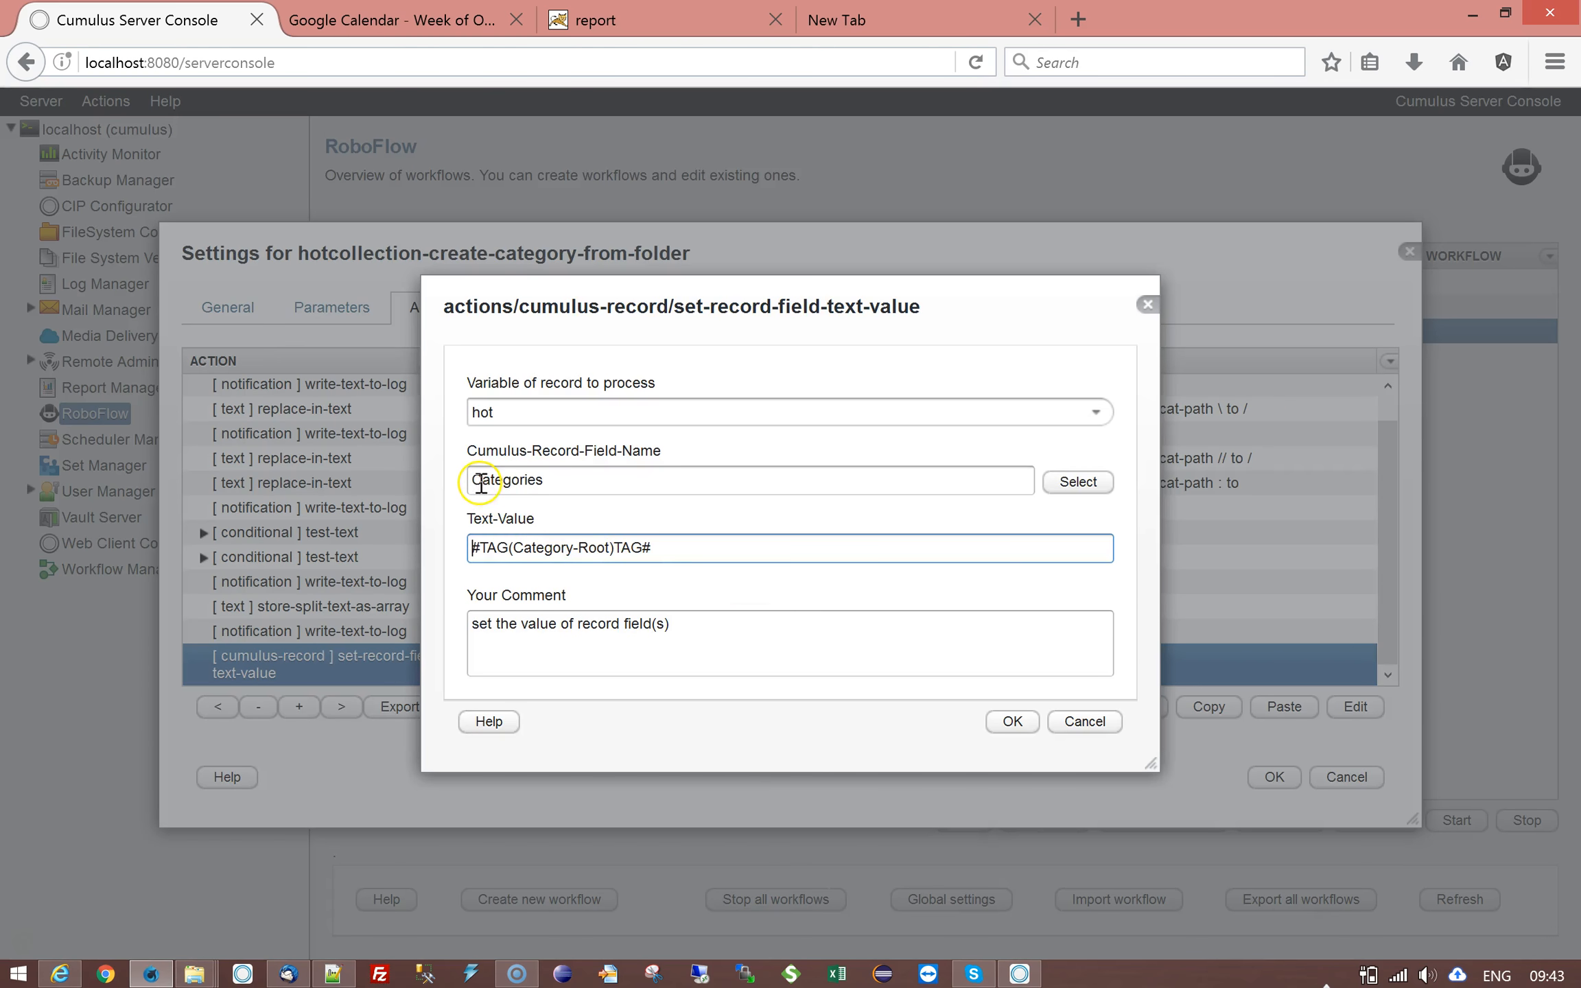
{"action": "double_click", "coordinate": [481, 480]}
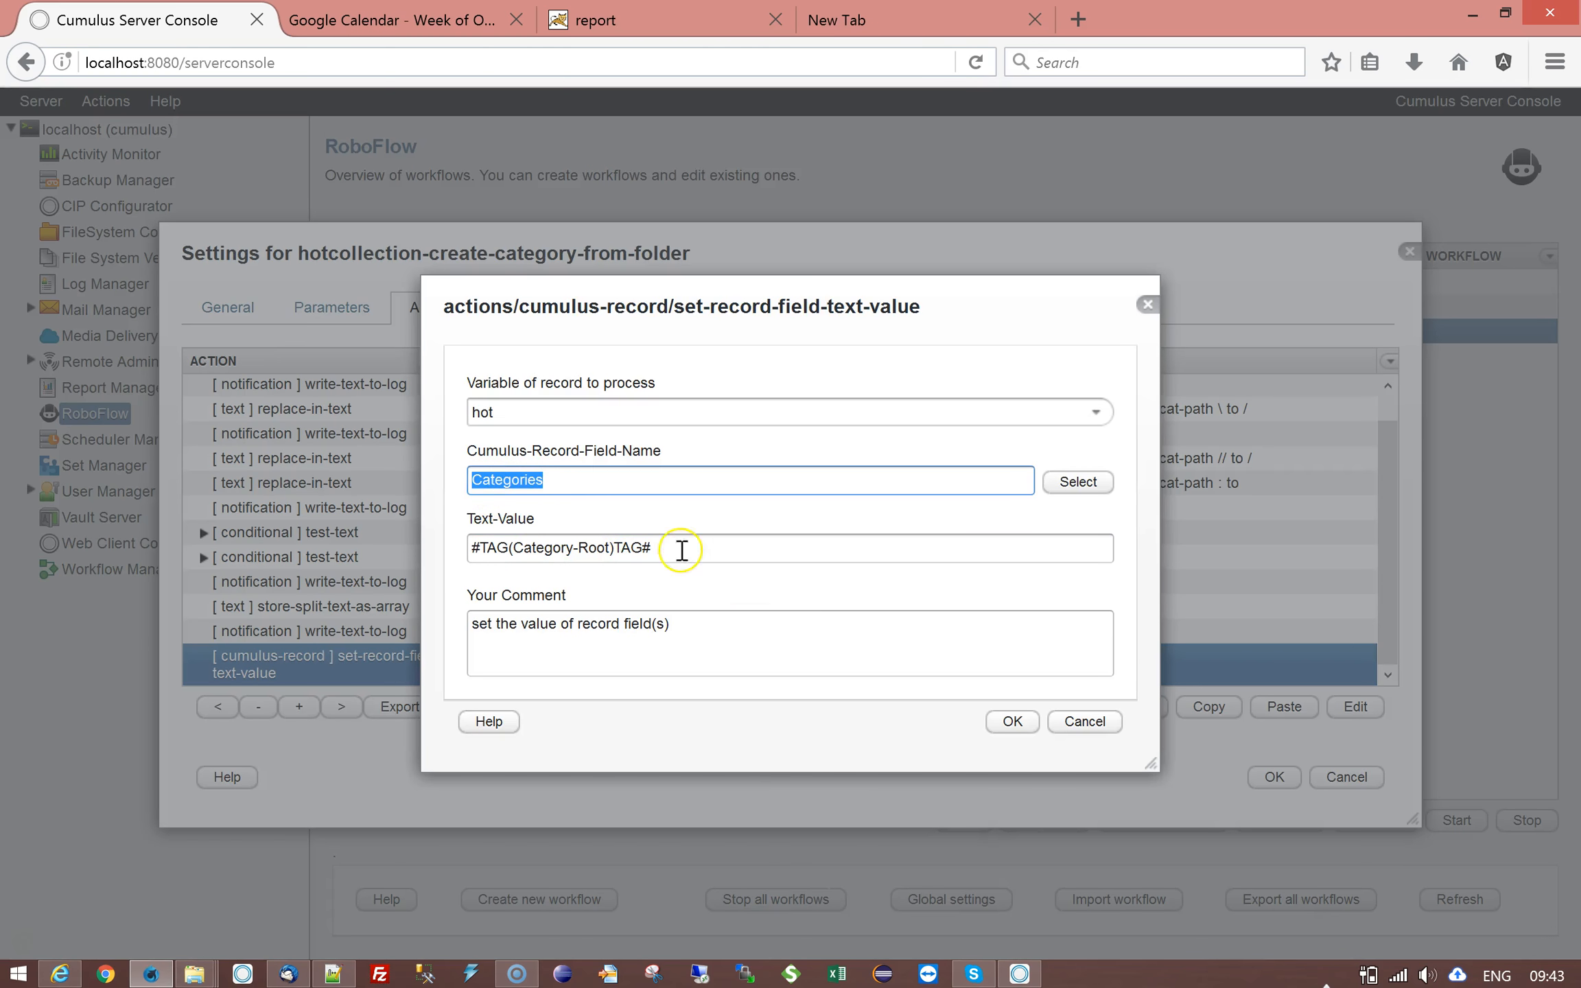
{"action": "left_click_drag", "start_coordinate": [649, 546], "coordinate": [480, 547]}
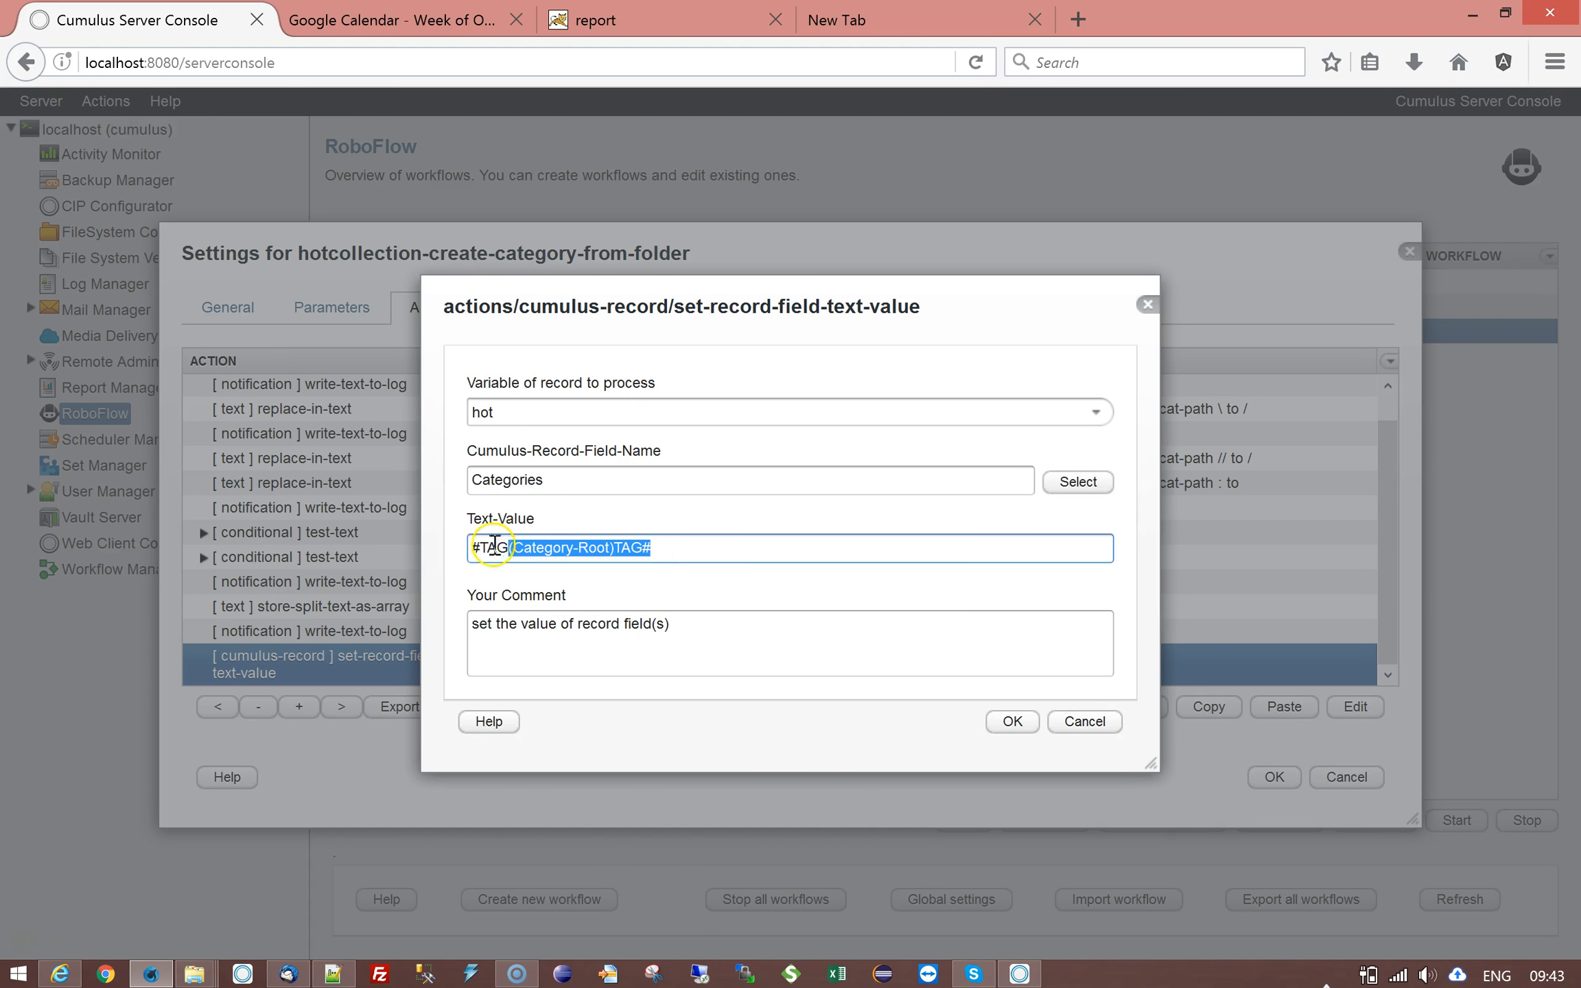
{"action": "left_click", "coordinate": [1088, 722]}
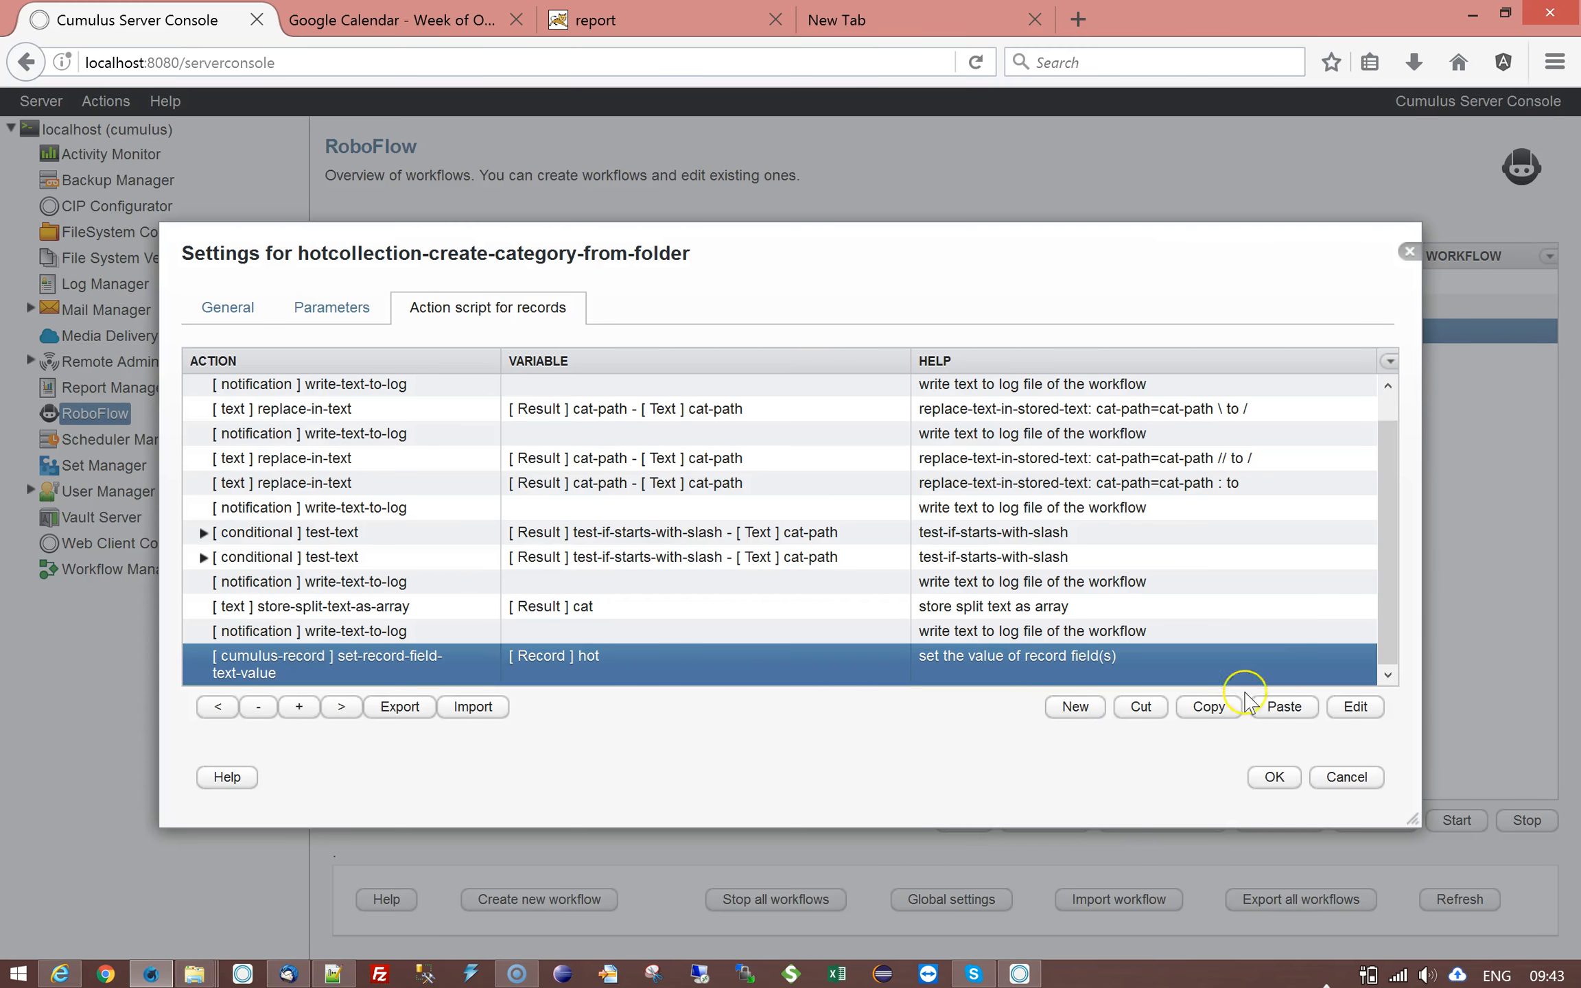
Save the workflow settings and start the hotcollection-create-category-from-folder workflow.
{"action": "left_click", "coordinate": [369, 308]}
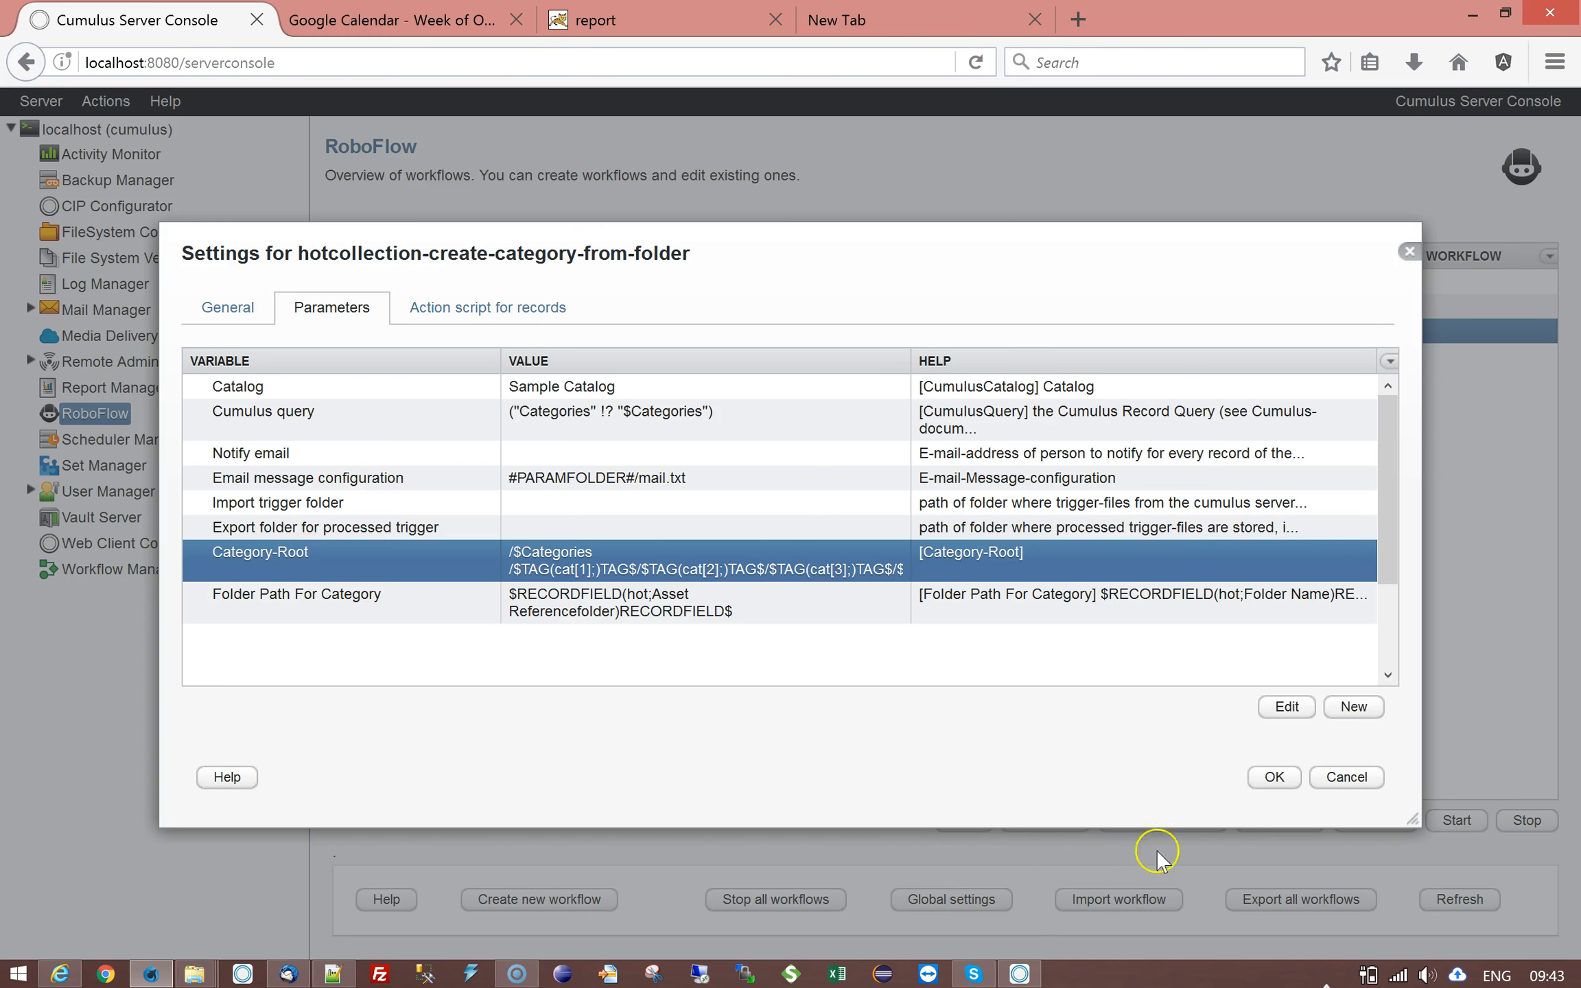
{"action": "left_click", "coordinate": [1274, 777]}
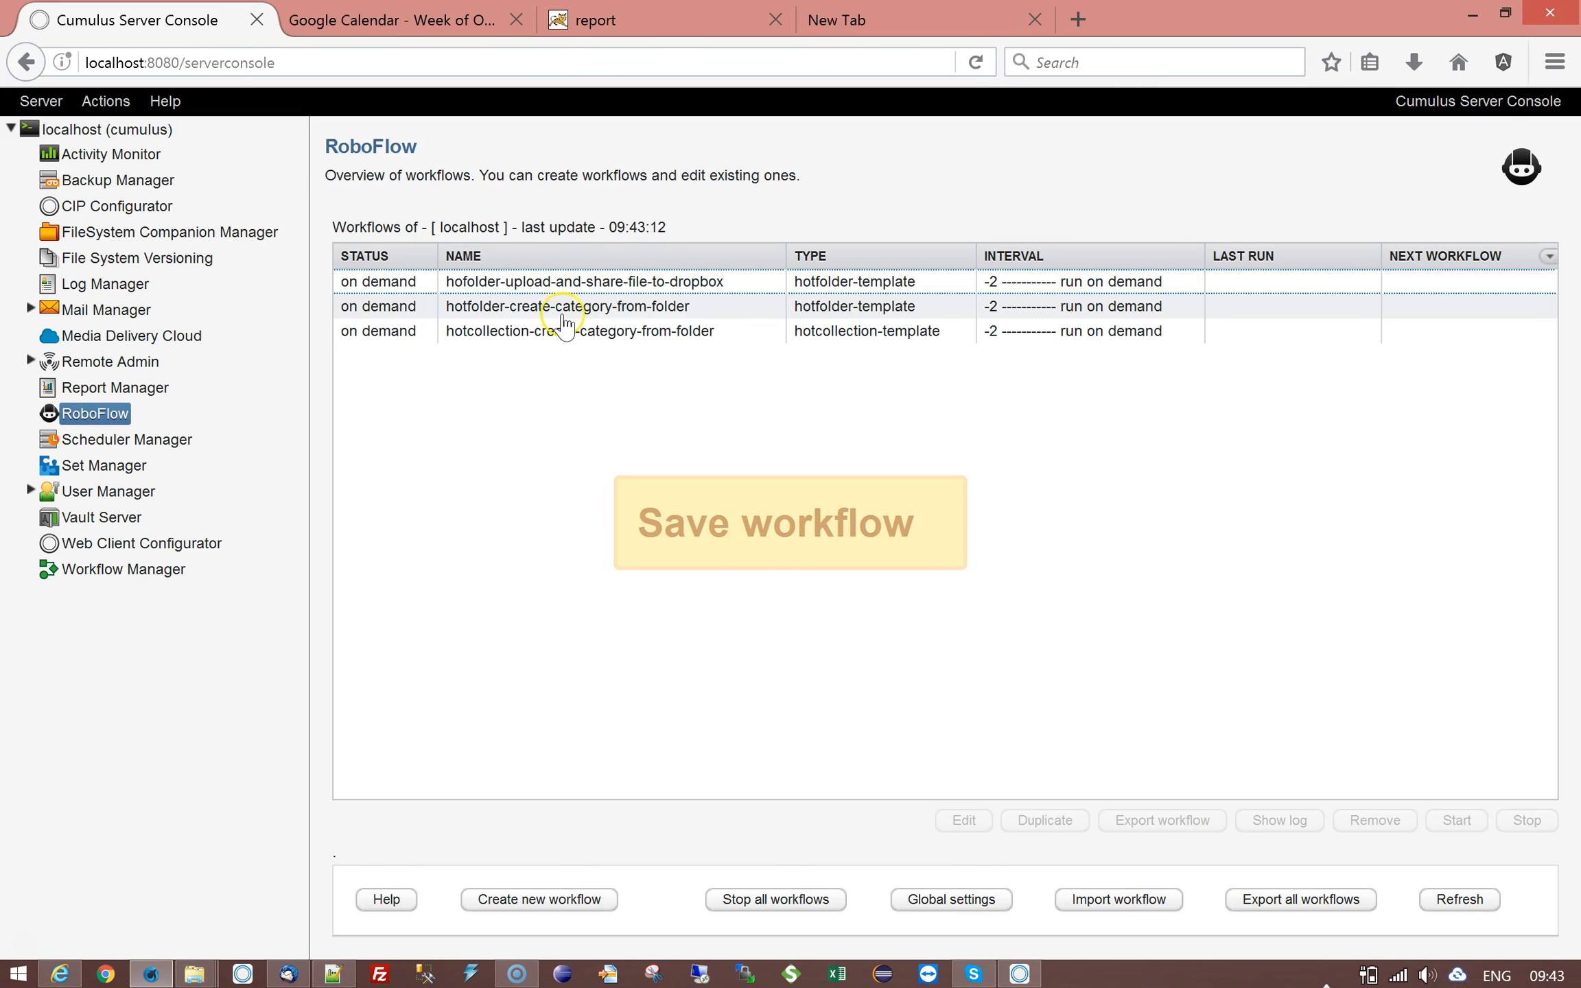
{"action": "left_click", "coordinate": [565, 331]}
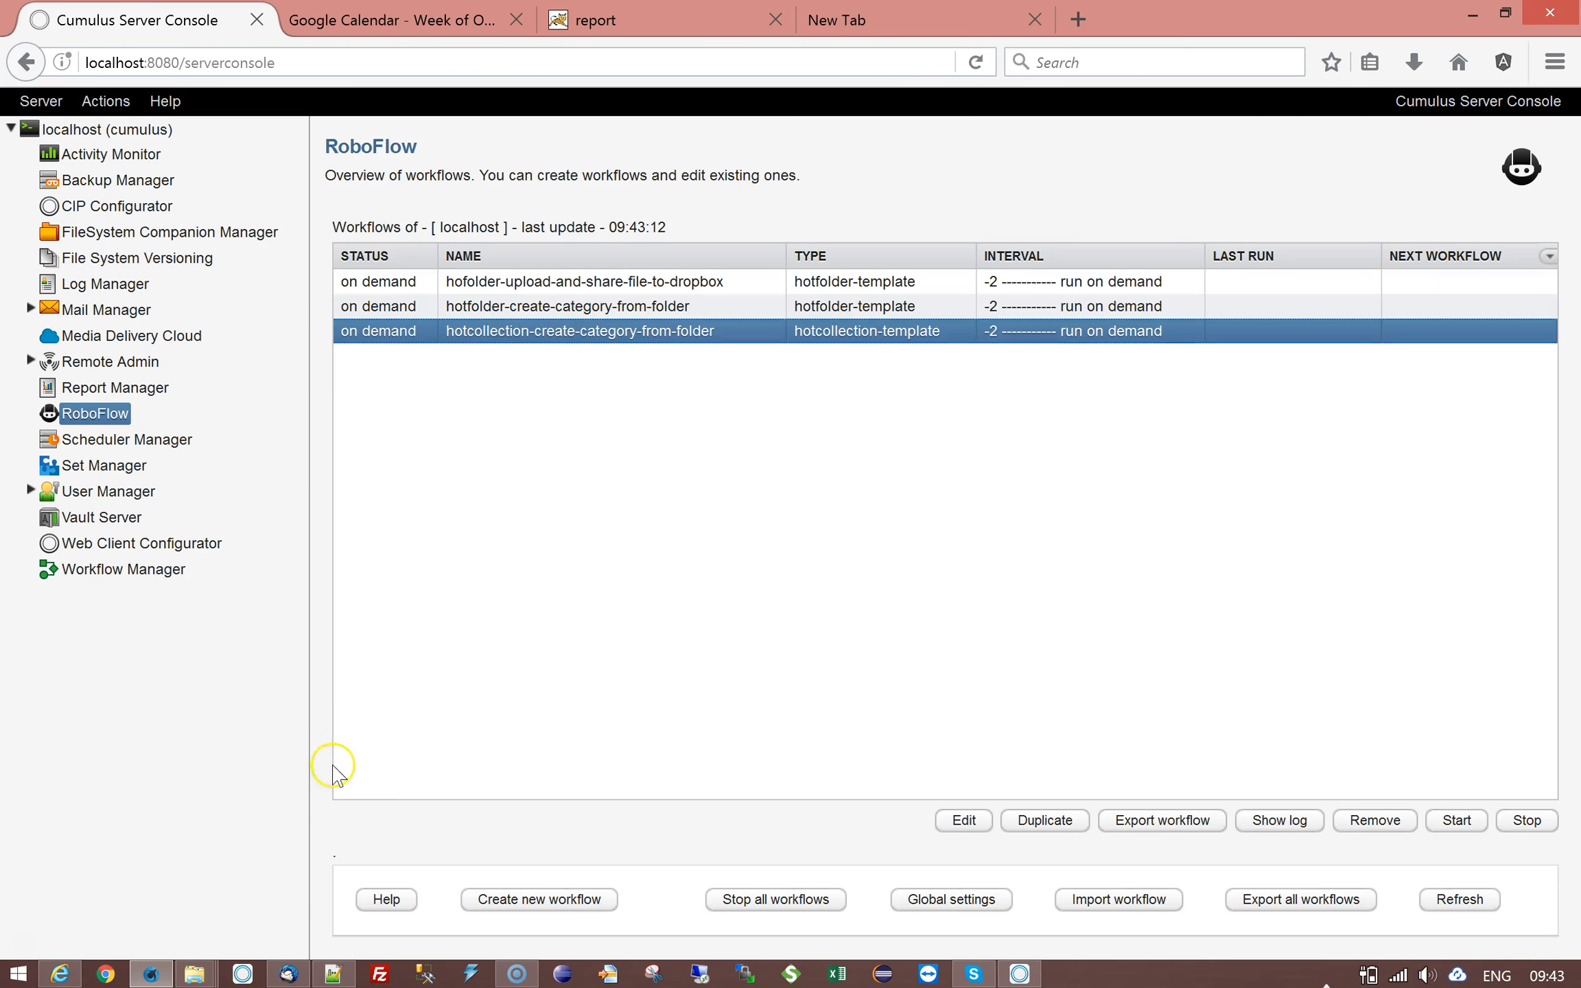
{"action": "left_click", "coordinate": [1482, 822]}
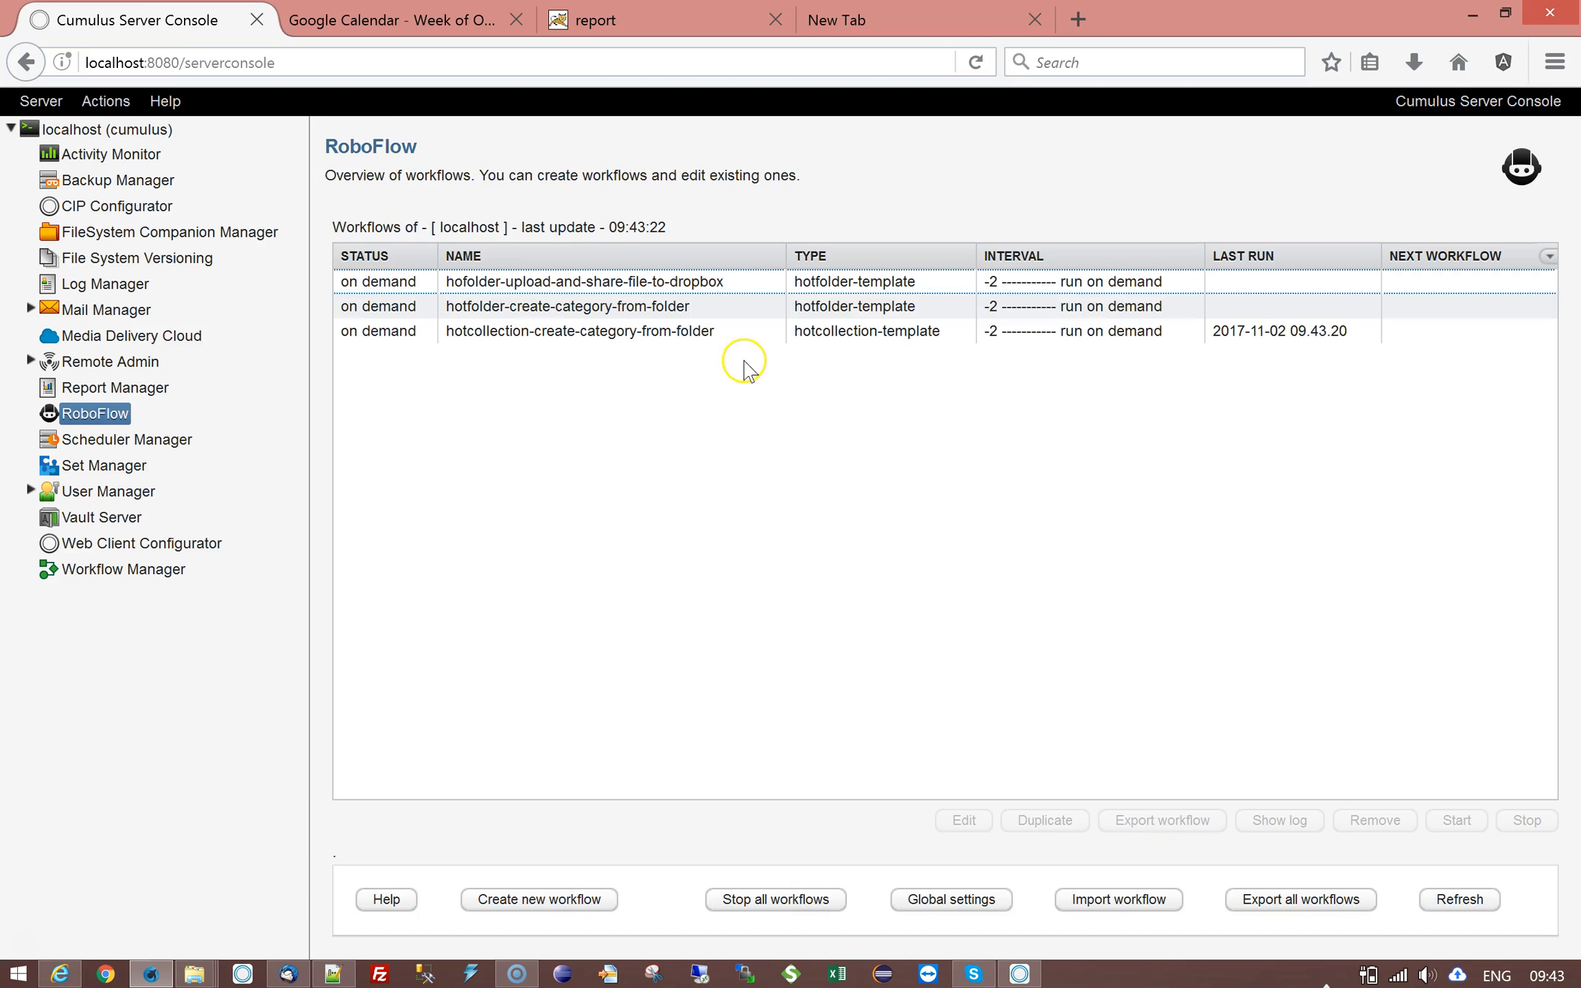
Show the log of the hotcollection-create-category-from-folder workflow and examine the found records and the original path of smiley-clown.jpg.
{"action": "left_click", "coordinate": [745, 333]}
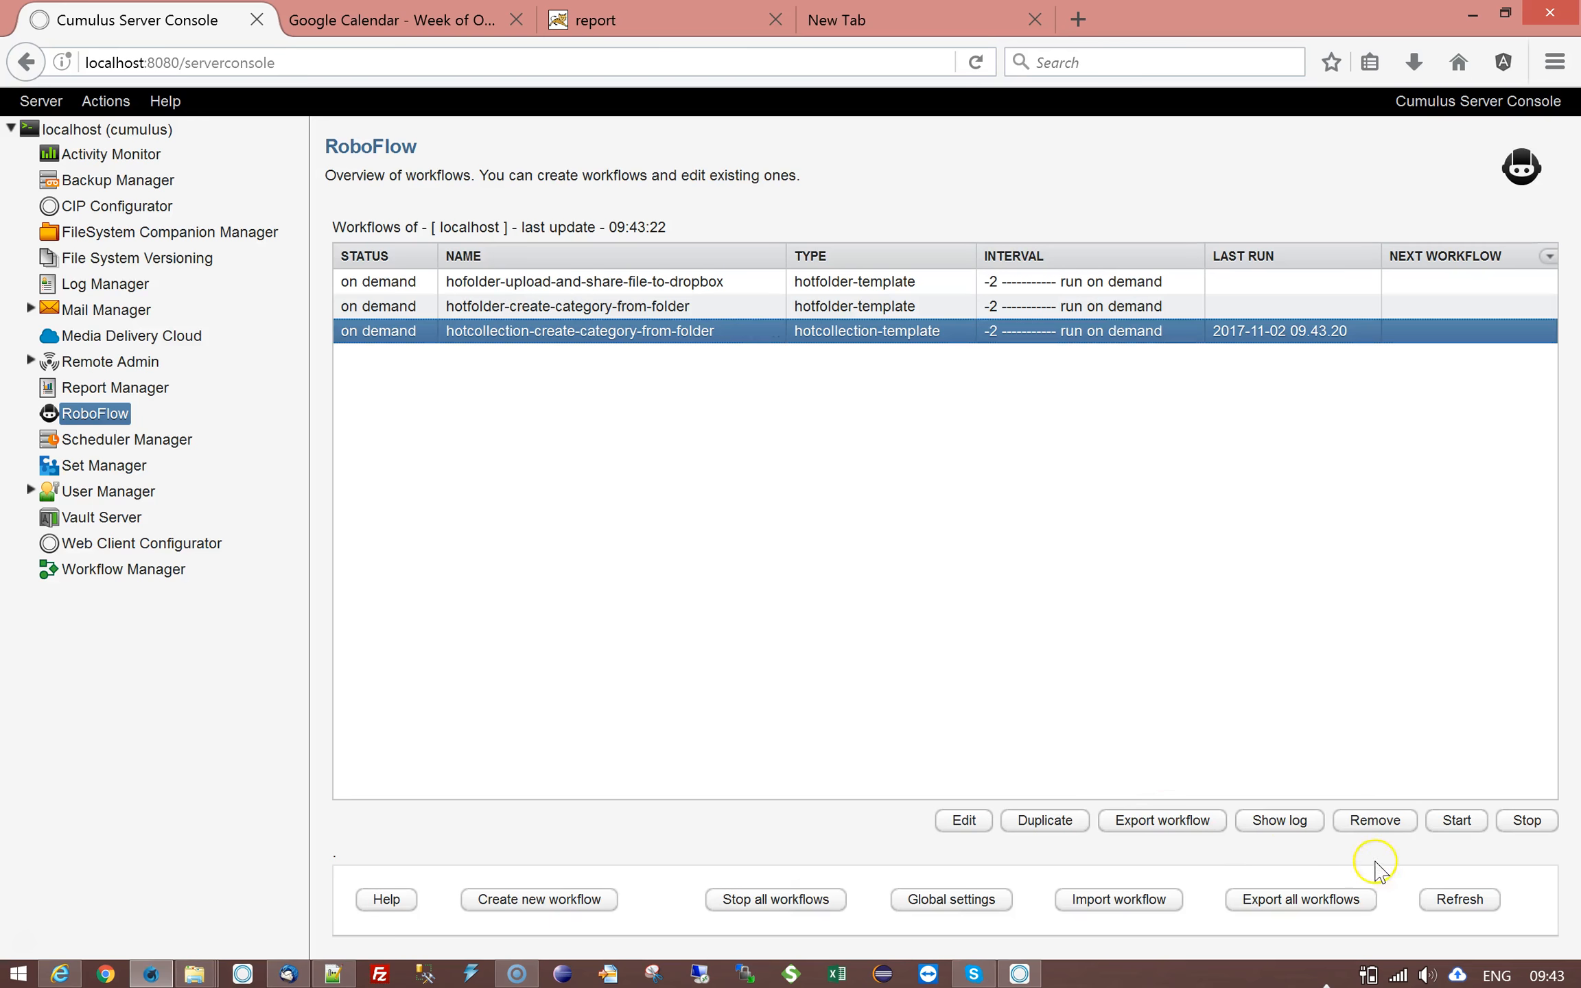
{"action": "left_click", "coordinate": [1279, 819]}
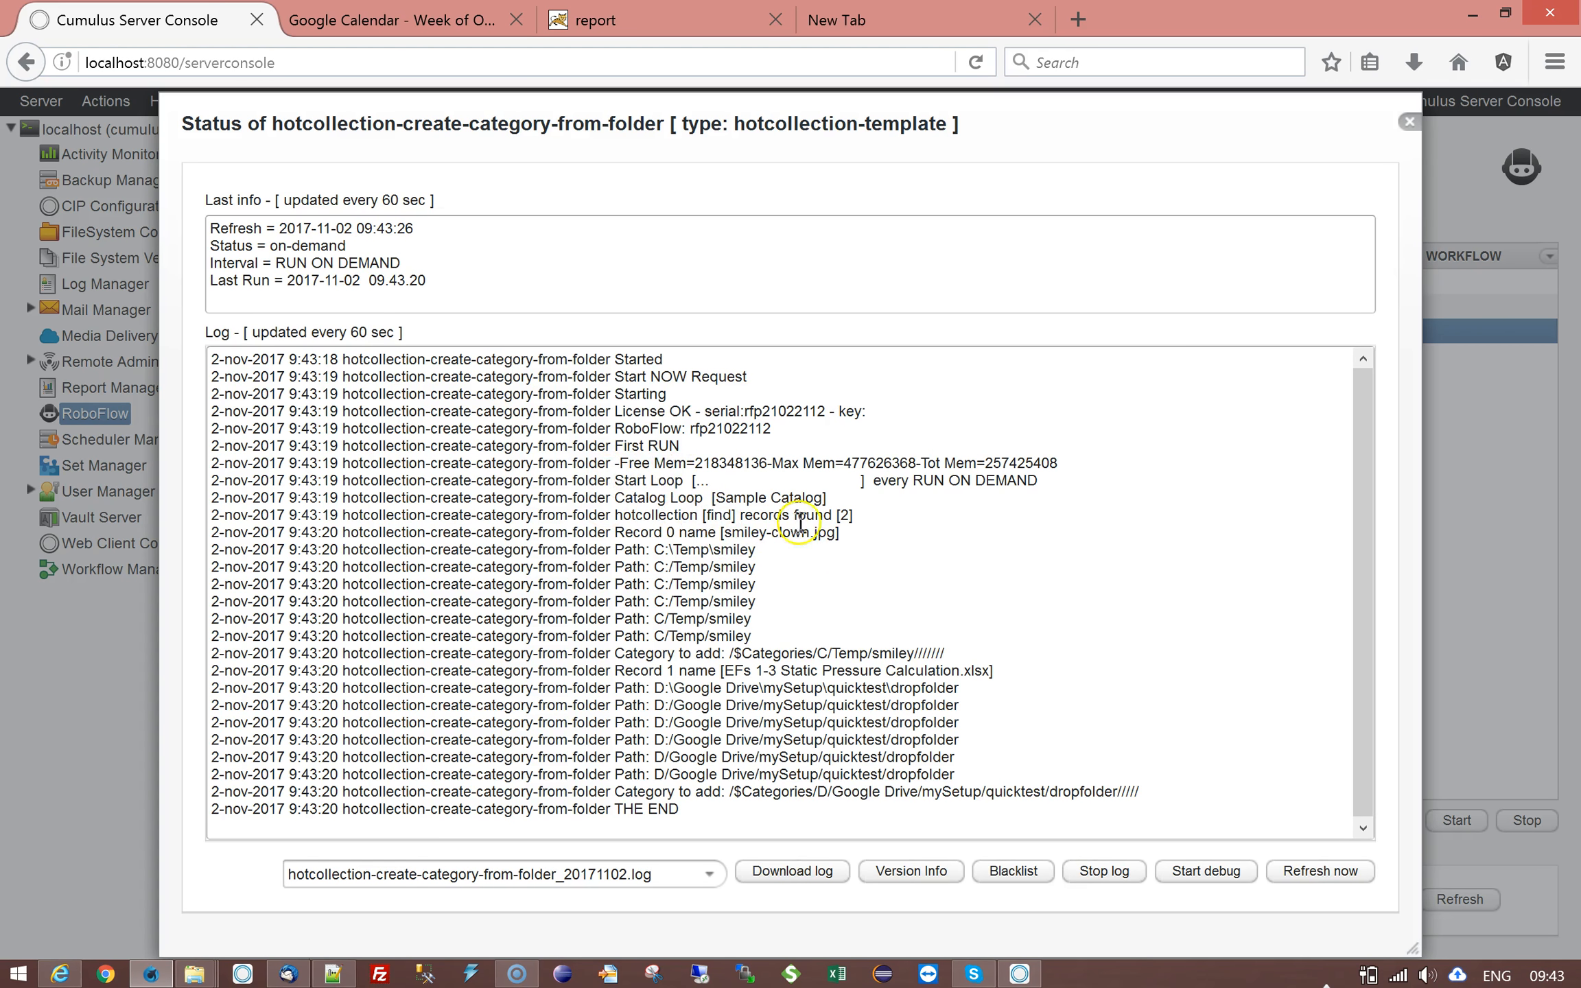
{"action": "left_click_drag", "start_coordinate": [832, 516], "coordinate": [854, 516]}
{"action": "left_click", "coordinate": [887, 516]}
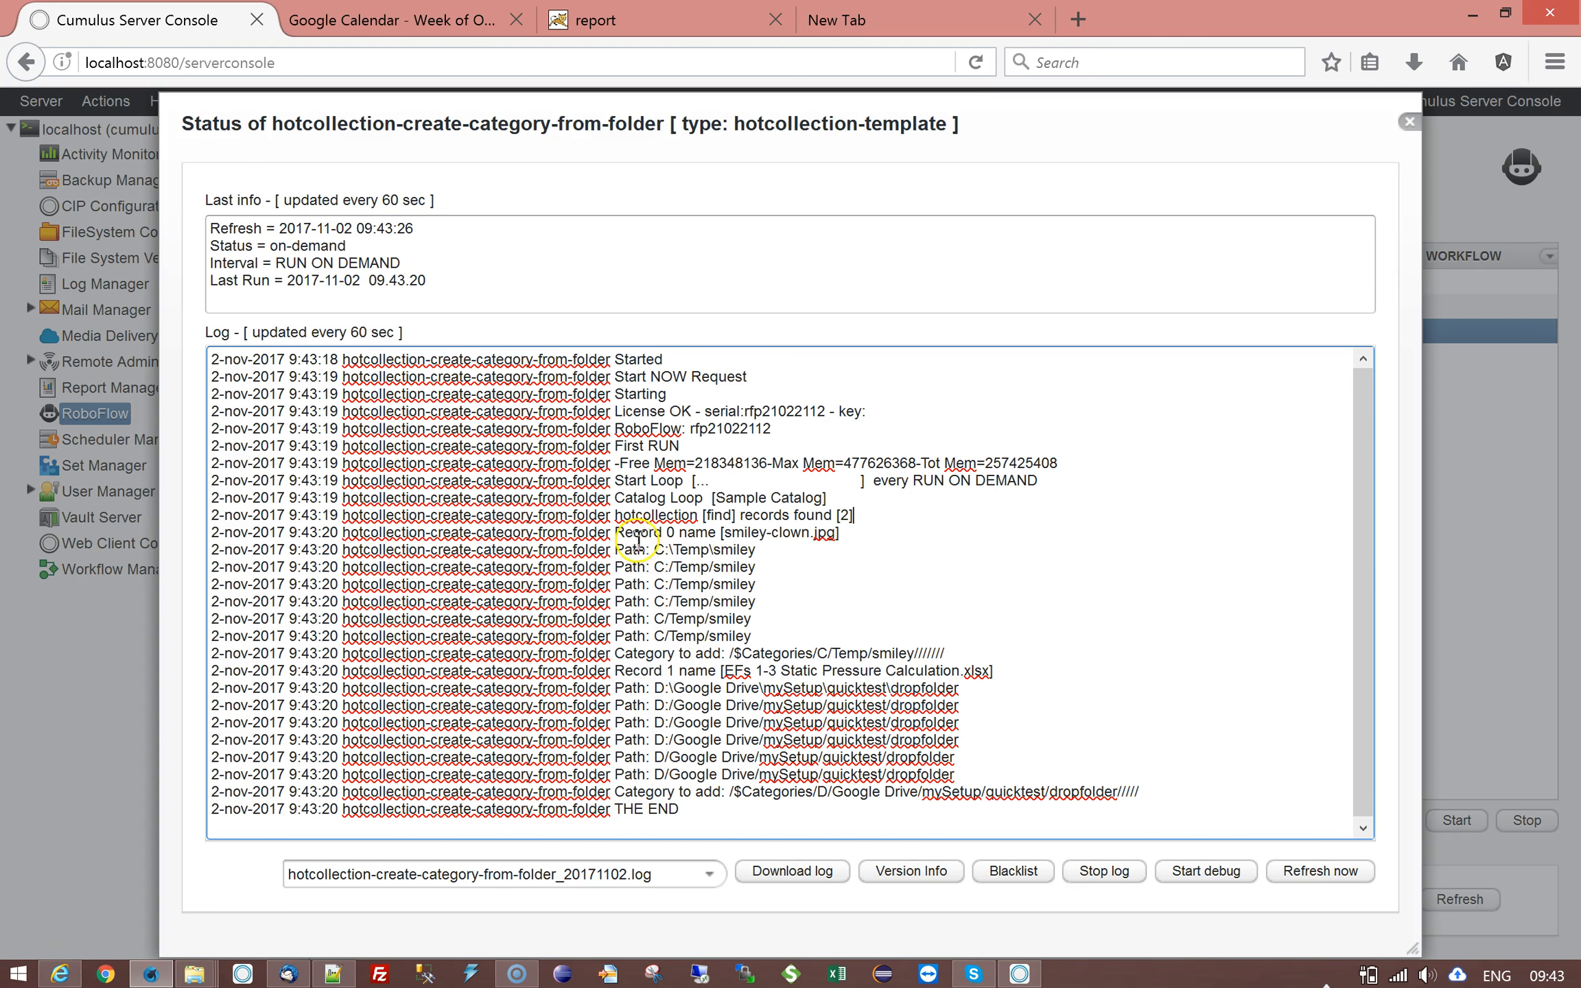
{"action": "left_click_drag", "start_coordinate": [725, 538], "coordinate": [834, 535]}
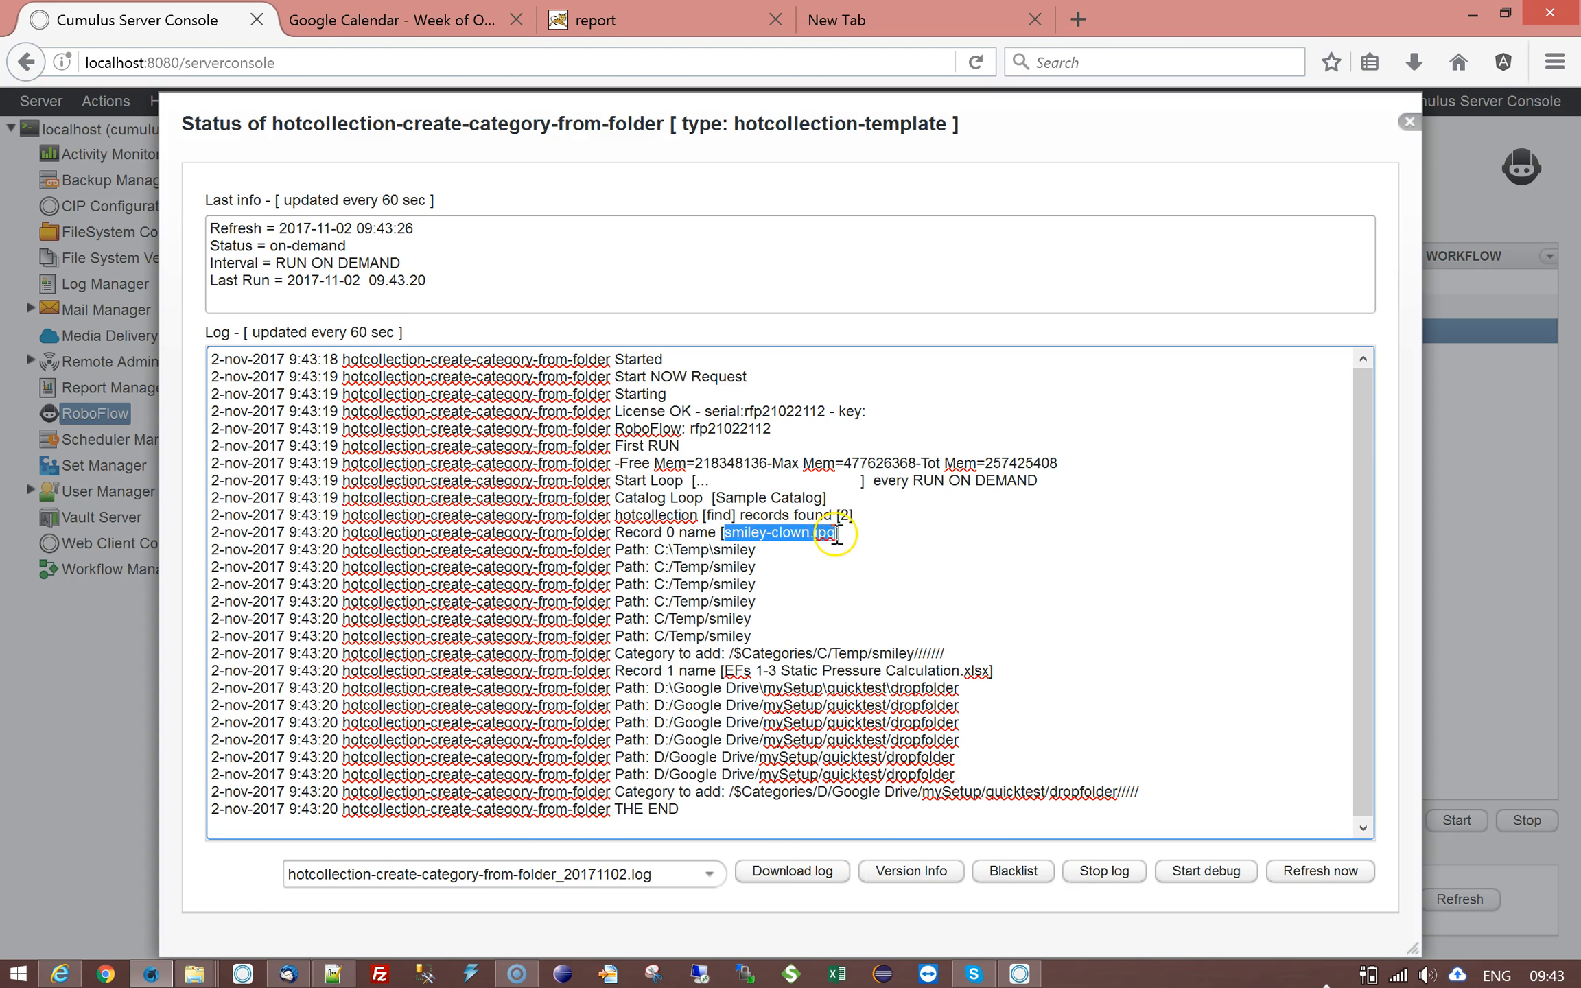
{"action": "left_click", "coordinate": [868, 533]}
{"action": "left_click_drag", "start_coordinate": [651, 549], "coordinate": [819, 557]}
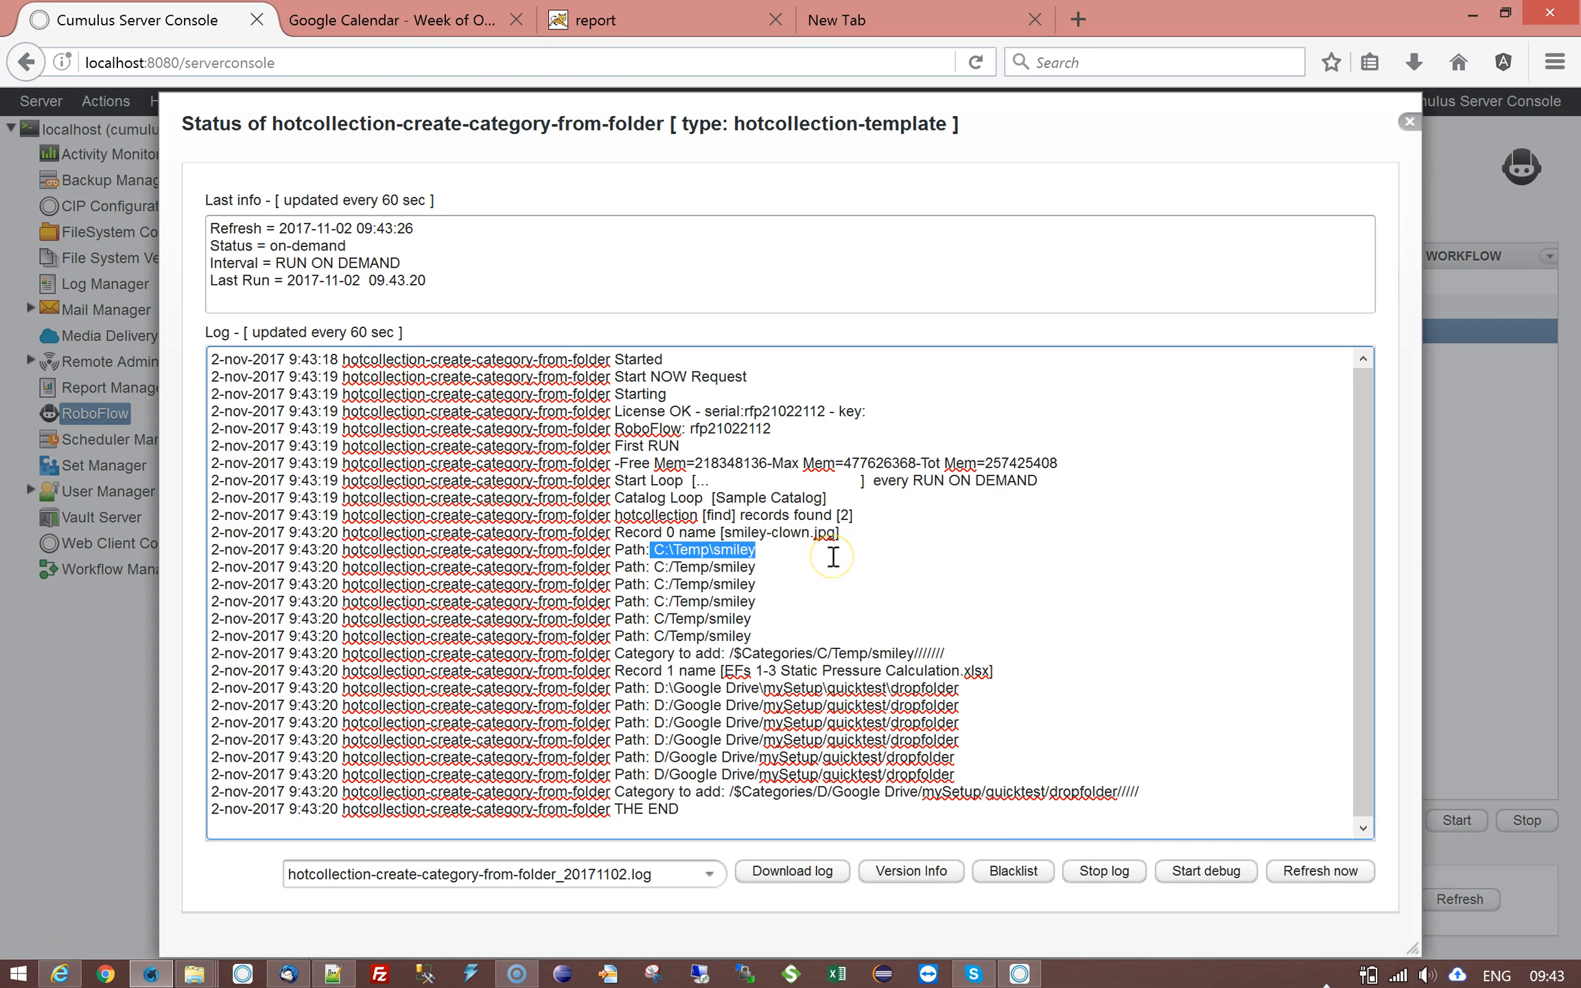
Trace how each script action transforms the smiley-clown.jpg path through the successive Path lines of the log.
{"action": "left_click_drag", "start_coordinate": [655, 567], "coordinate": [786, 570]}
{"action": "left_click", "coordinate": [688, 584]}
{"action": "left_click_drag", "start_coordinate": [657, 584], "coordinate": [797, 585]}
{"action": "left_click", "coordinate": [670, 584]}
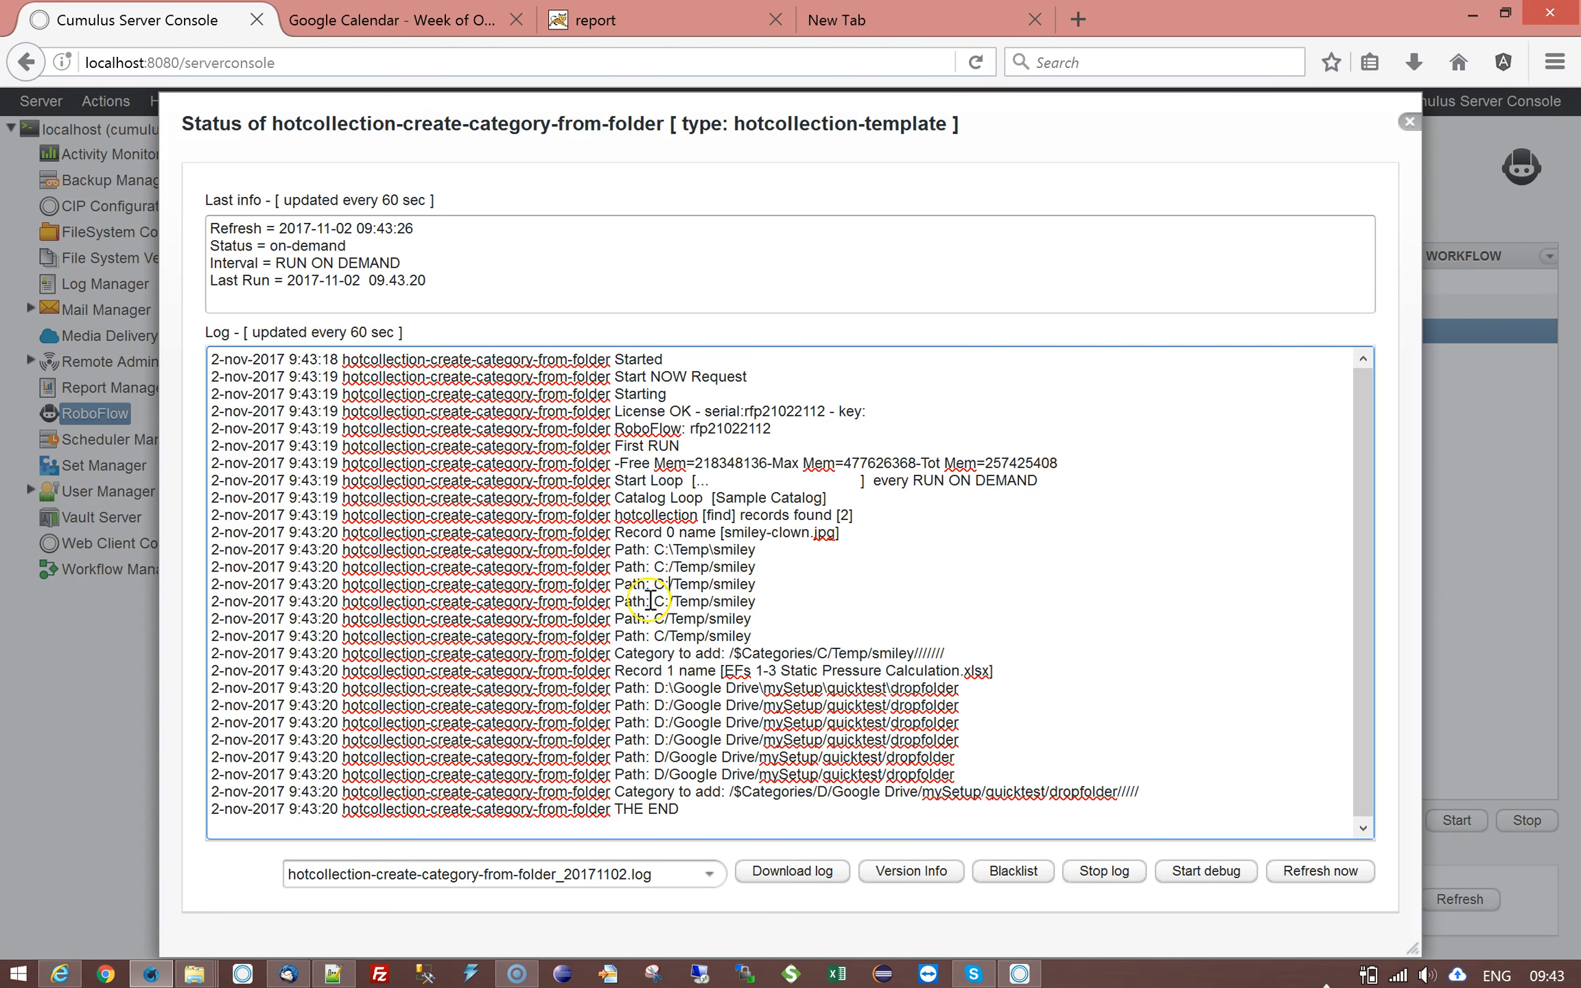
{"action": "left_click_drag", "start_coordinate": [656, 604], "coordinate": [775, 602]}
{"action": "left_click", "coordinate": [778, 603]}
{"action": "left_click_drag", "start_coordinate": [664, 619], "coordinate": [674, 620]}
{"action": "left_click_drag", "start_coordinate": [673, 637], "coordinate": [781, 624]}
{"action": "left_click_drag", "start_coordinate": [654, 584], "coordinate": [745, 587]}
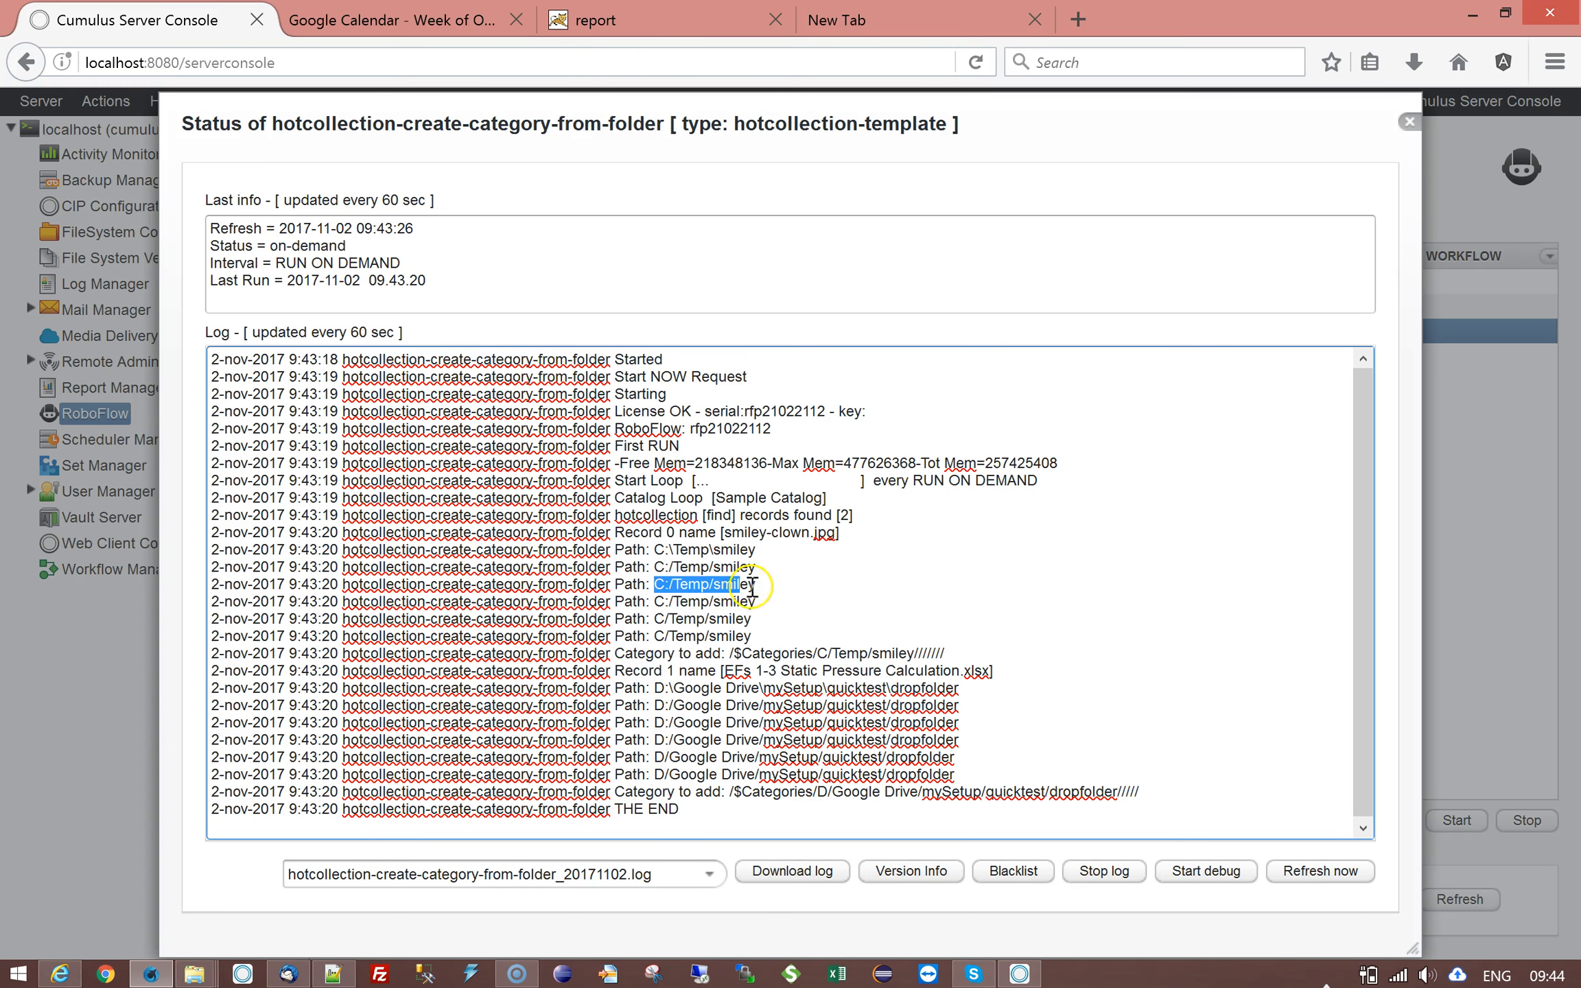
{"action": "left_click", "coordinate": [655, 587]}
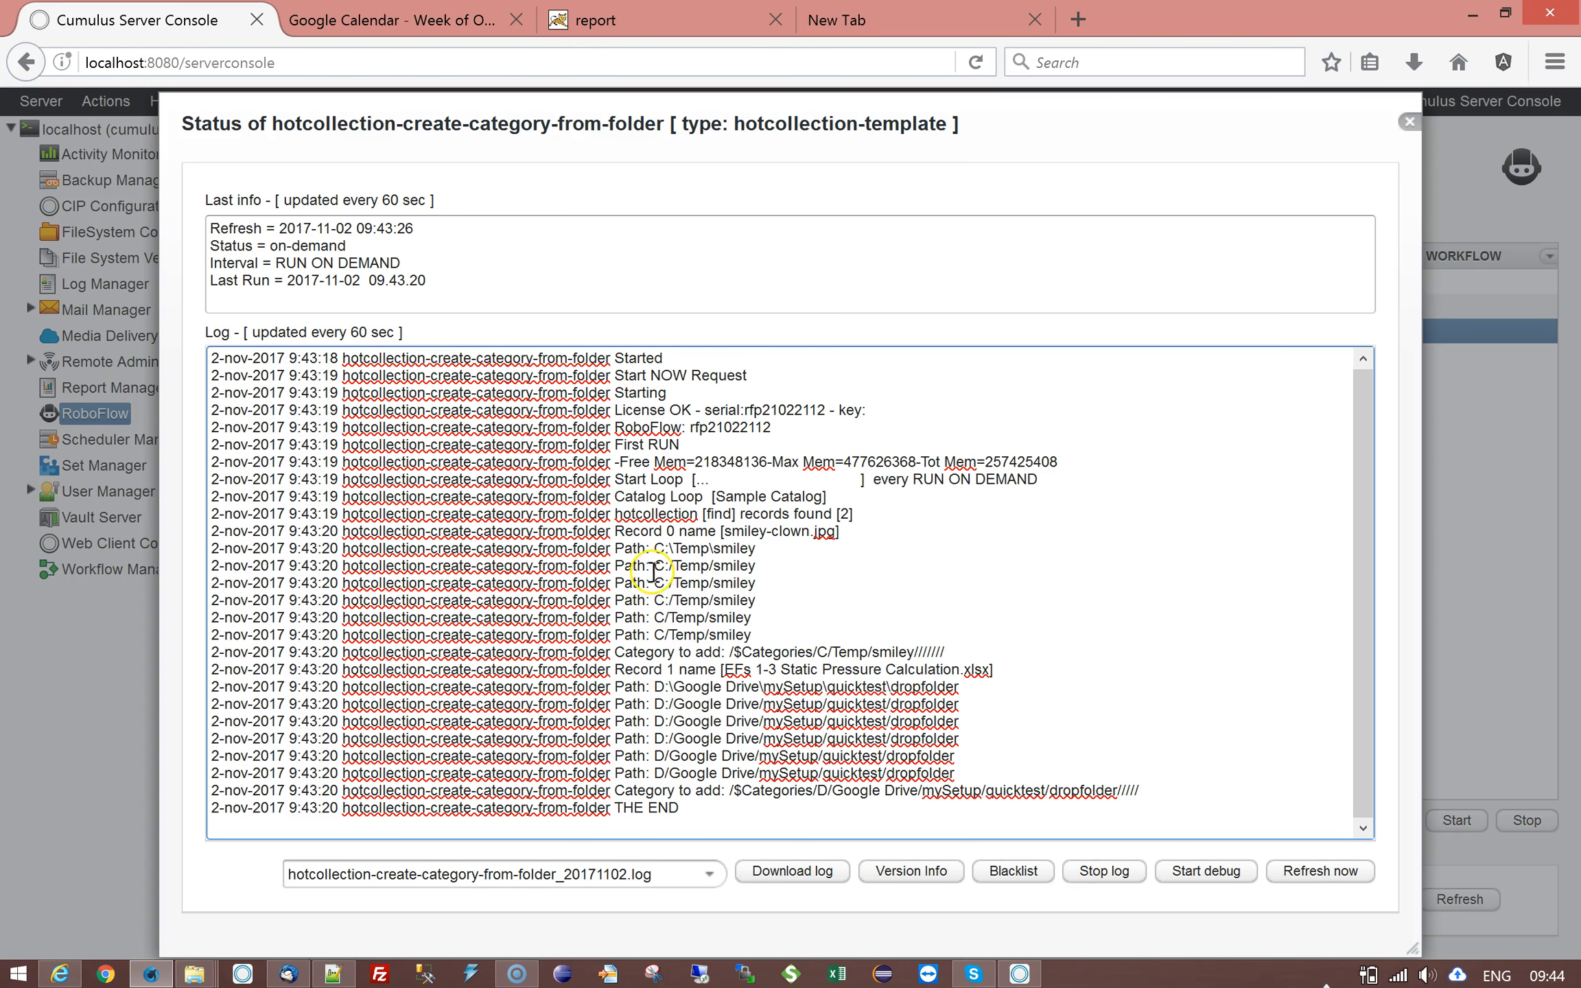
{"action": "left_click_drag", "start_coordinate": [654, 578], "coordinate": [758, 580]}
{"action": "left_click", "coordinate": [759, 580]}
Check the category to add for smiley-clown.jpg and the start of the second record's entry in the log.
{"action": "left_click_drag", "start_coordinate": [730, 652], "coordinate": [955, 652]}
{"action": "left_click", "coordinate": [970, 652]}
{"action": "left_click", "coordinate": [689, 669]}
Switch to the Cumulus client and display the records in category C under $Categories.
{"action": "left_click", "coordinate": [1021, 973]}
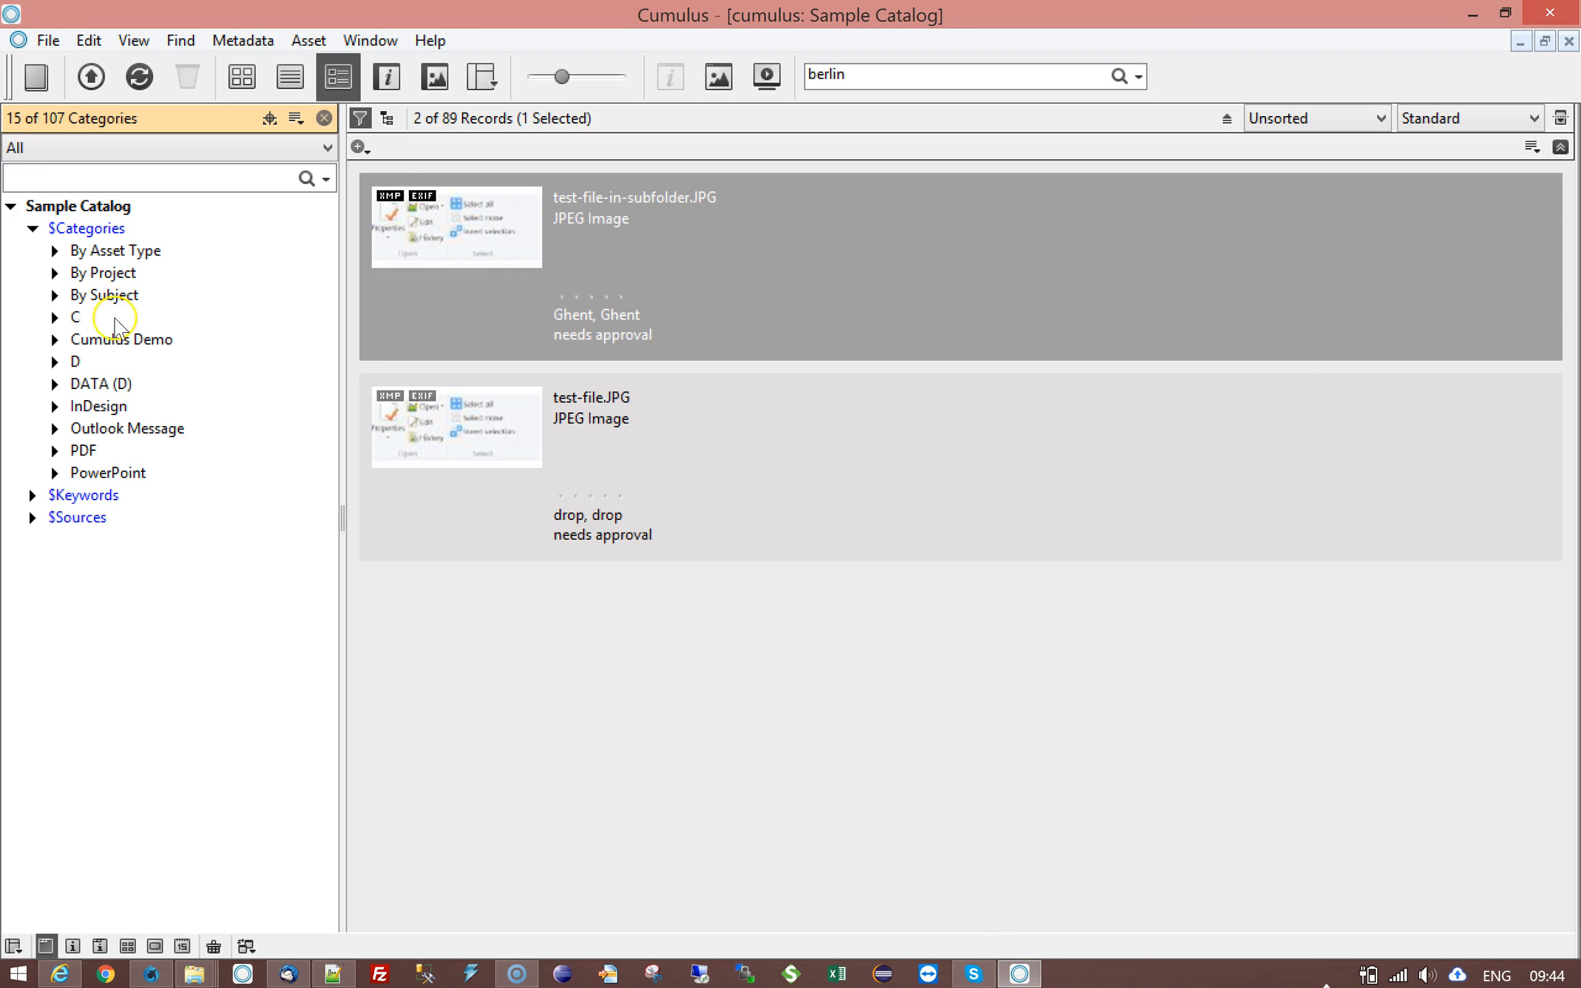
{"action": "left_click", "coordinate": [79, 318]}
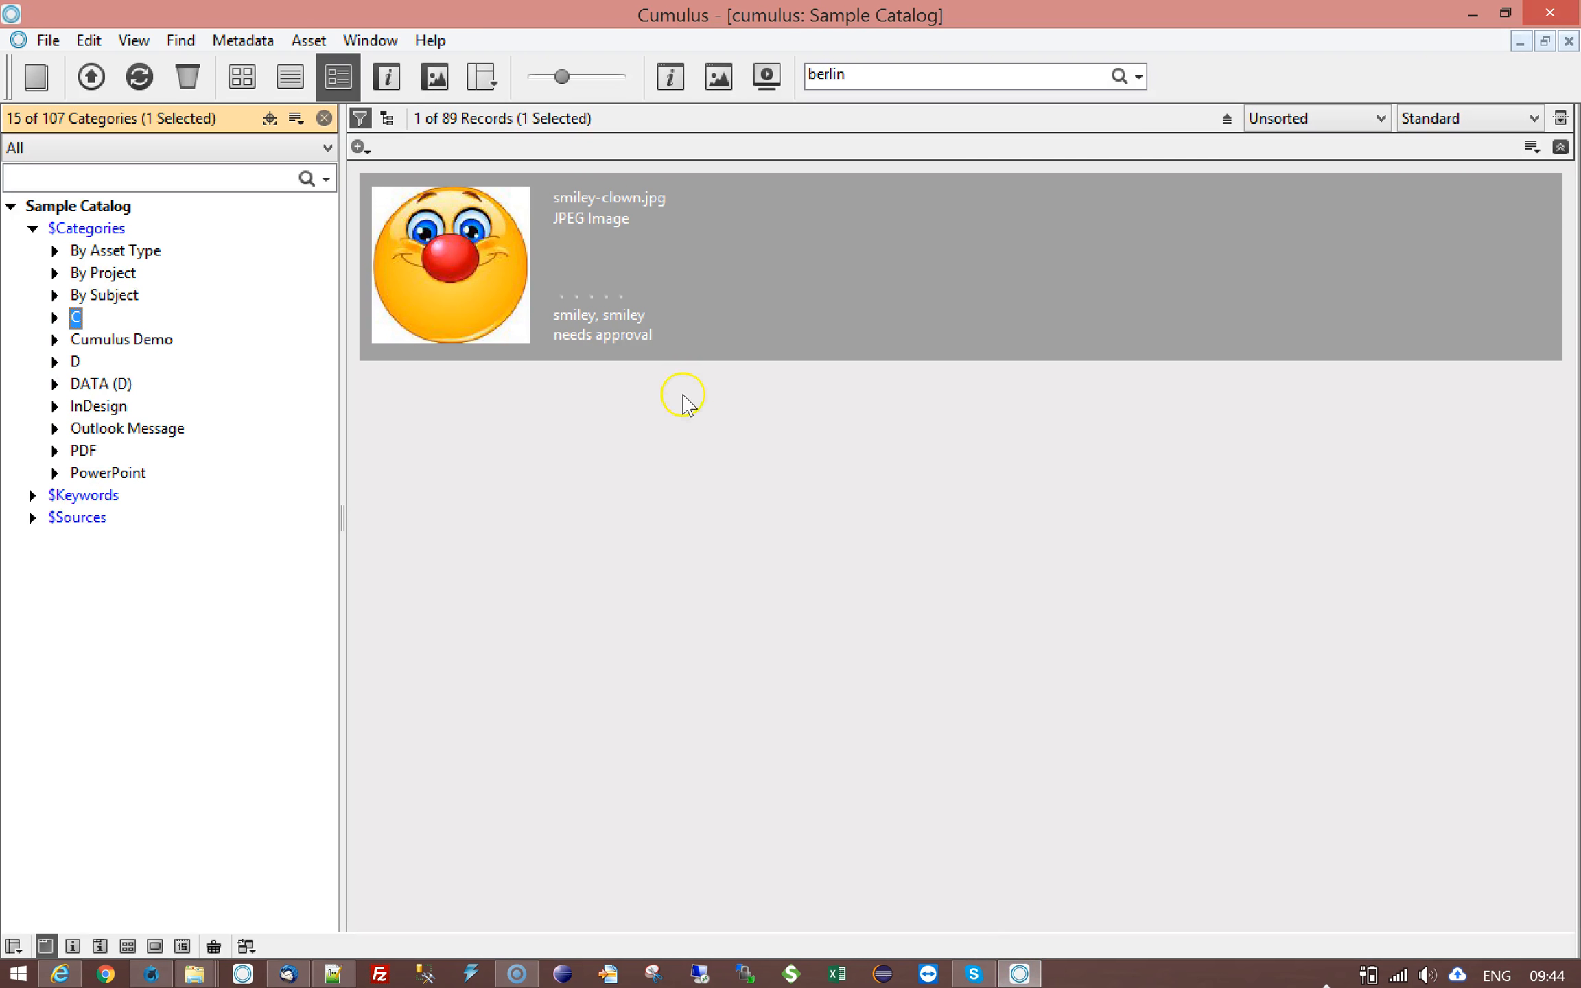
Expand category C down through Temp and display the records in its smiley subcategory.
{"action": "left_click", "coordinate": [469, 281]}
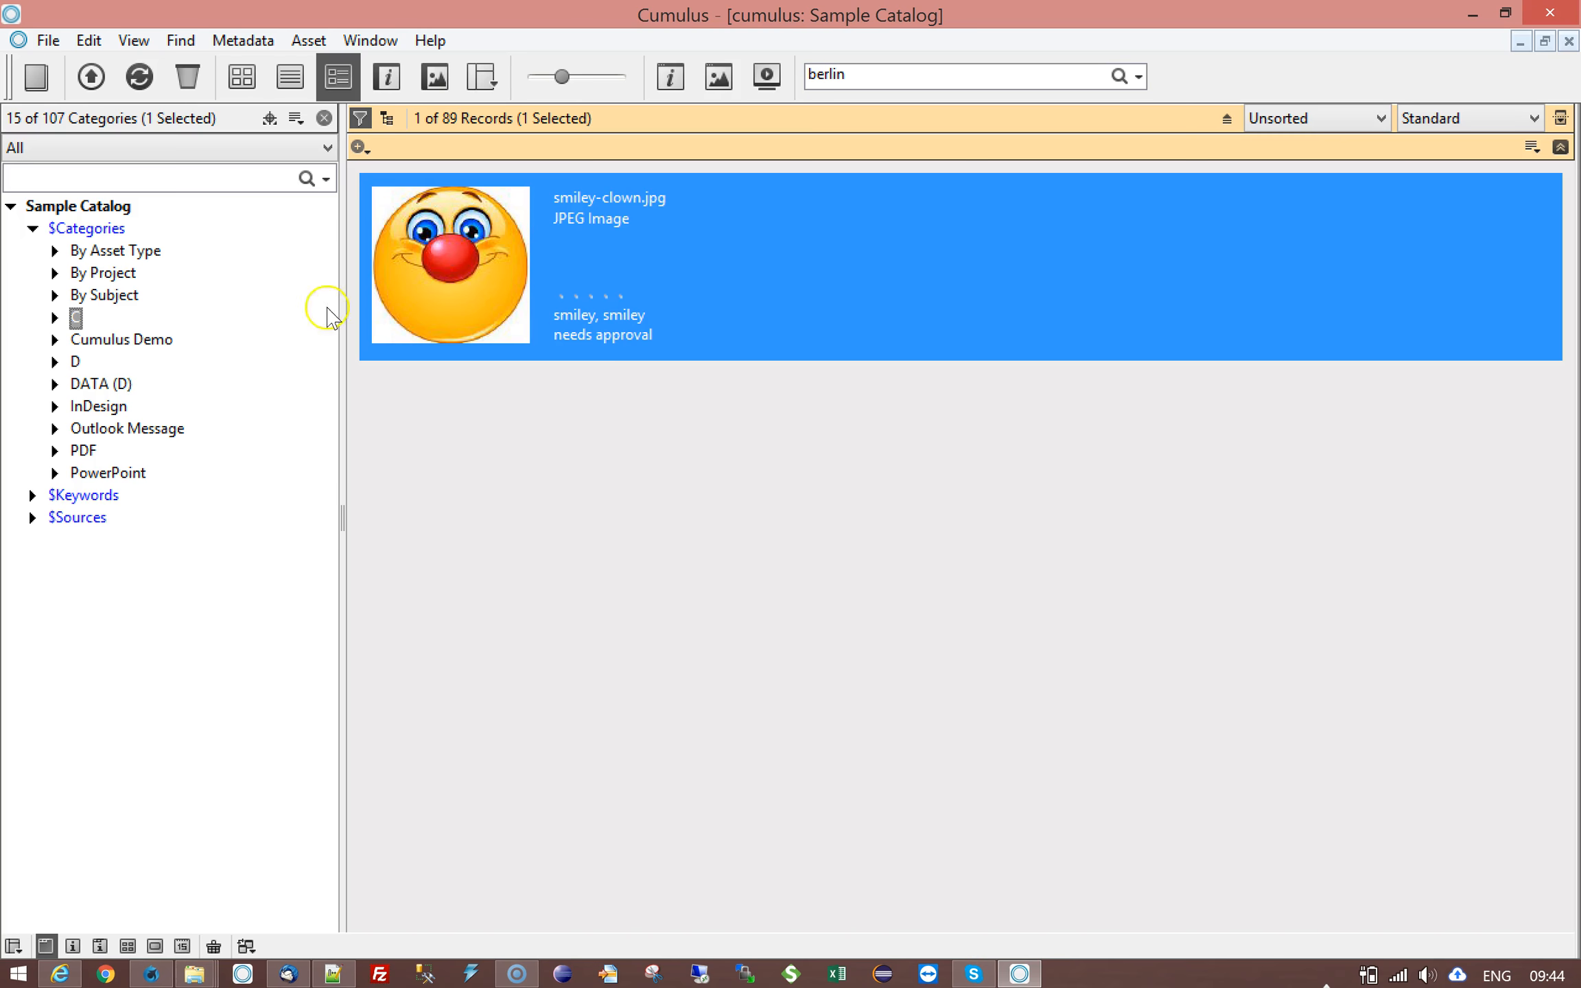
{"action": "double_click", "coordinate": [73, 317]}
{"action": "left_click", "coordinate": [77, 339]}
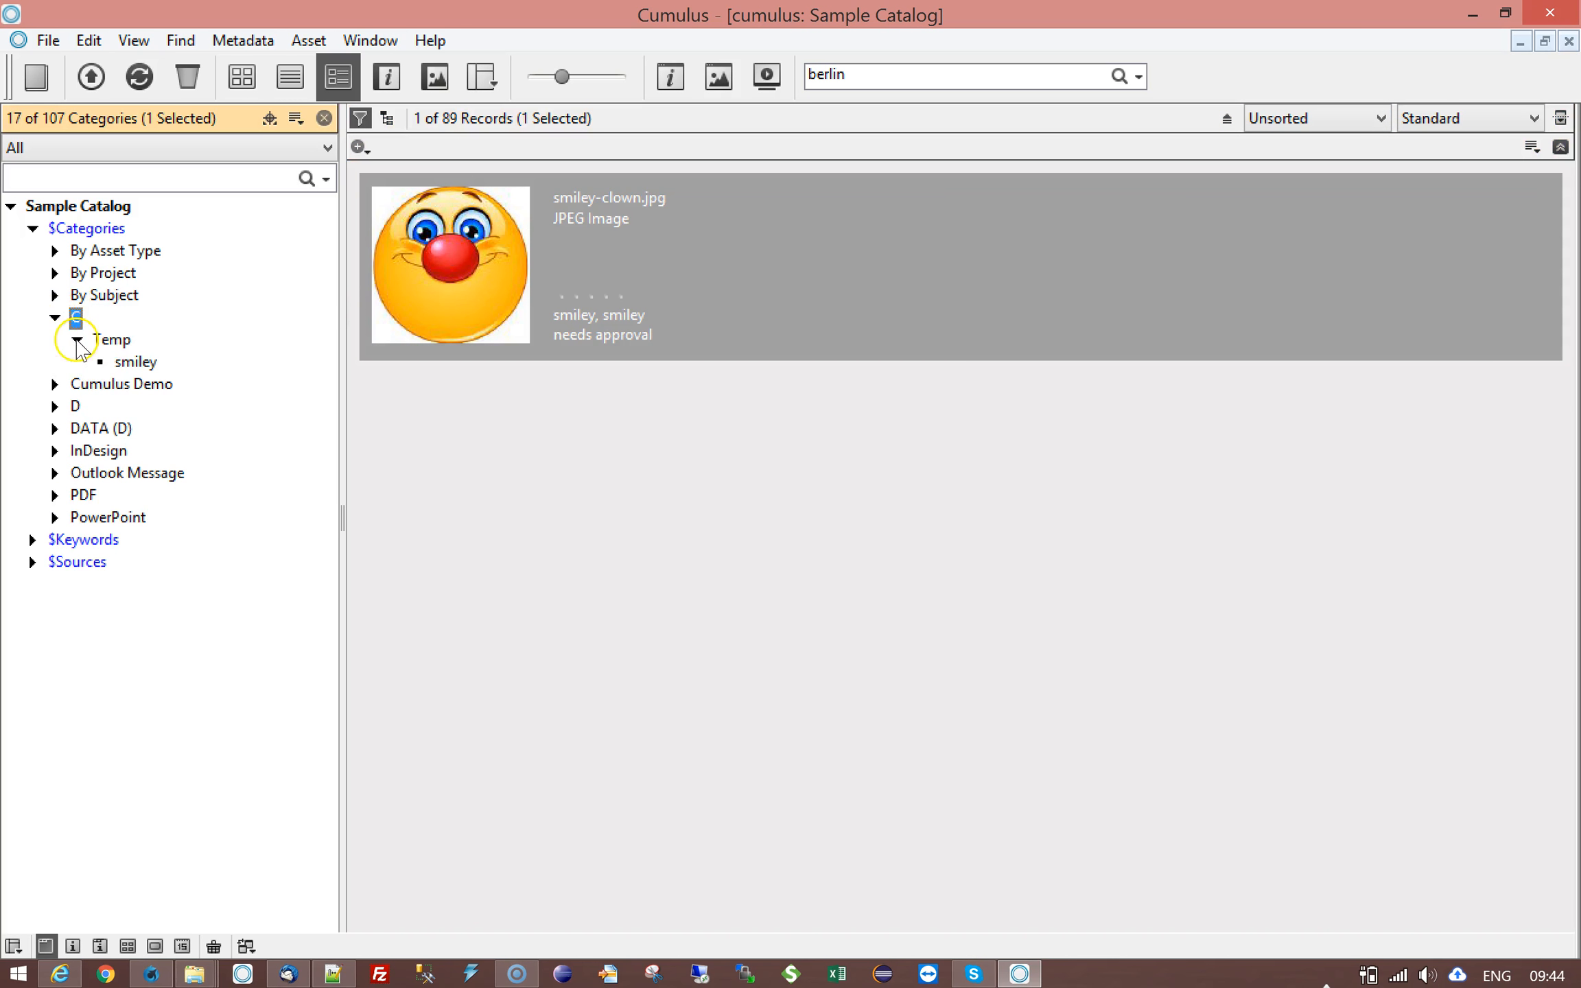
{"action": "left_click", "coordinate": [139, 361]}
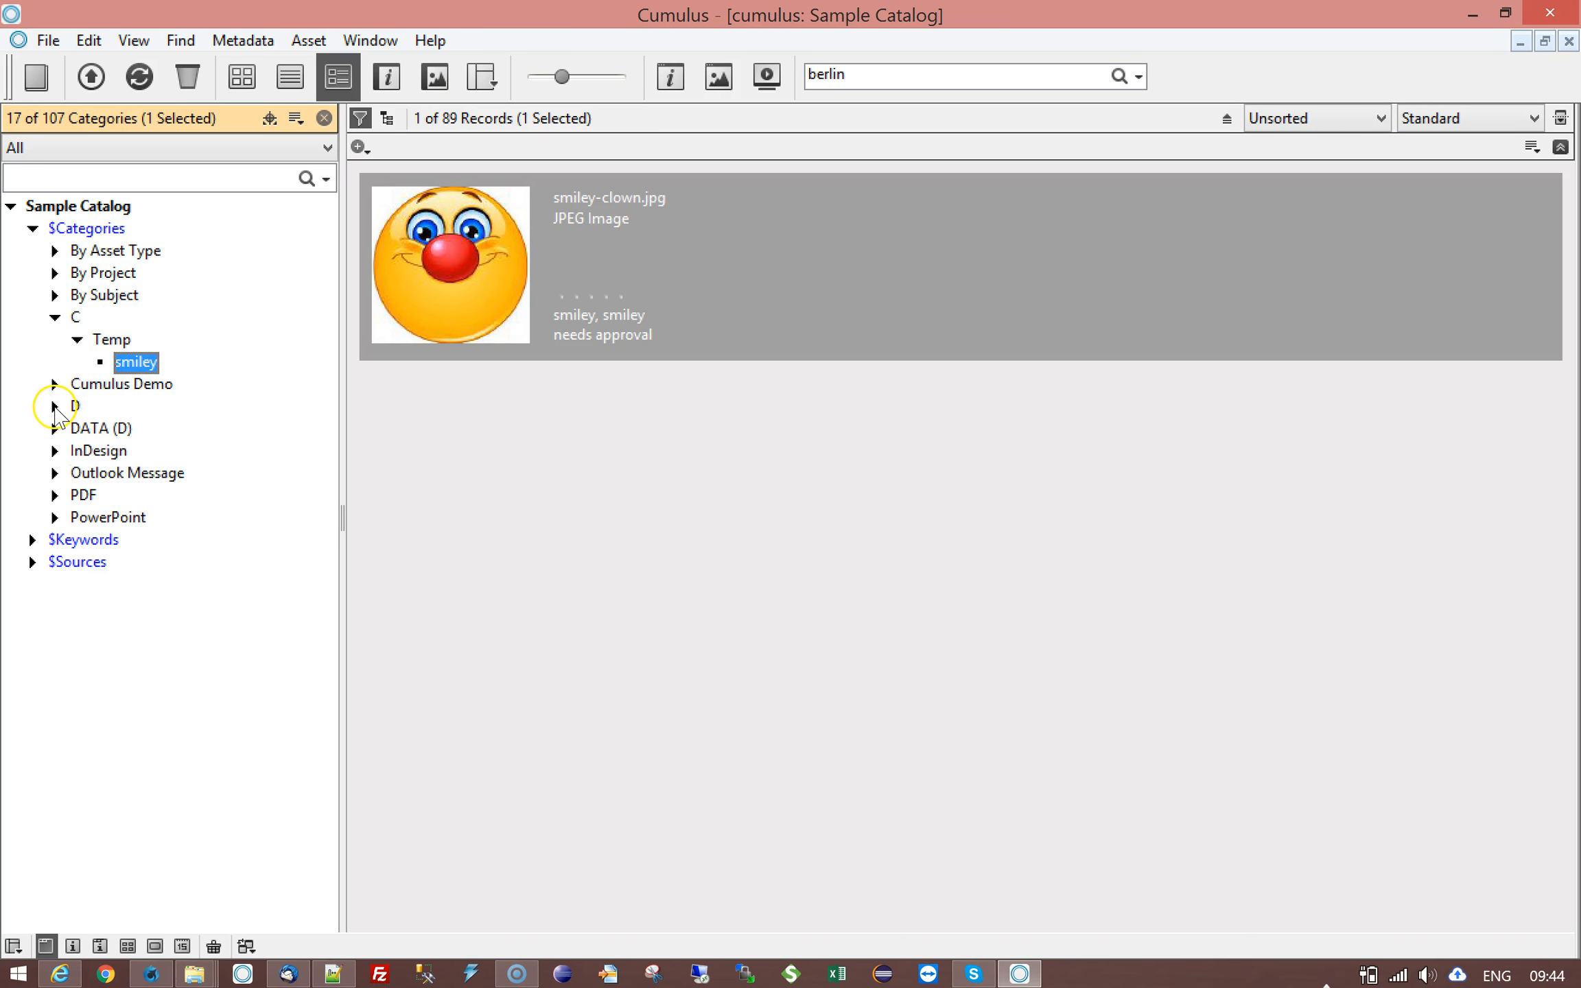
Expand category D through Google Drive, mySetup and quicktest, and check the record in its dropfolder subcategory.
{"action": "left_click", "coordinate": [75, 406]}
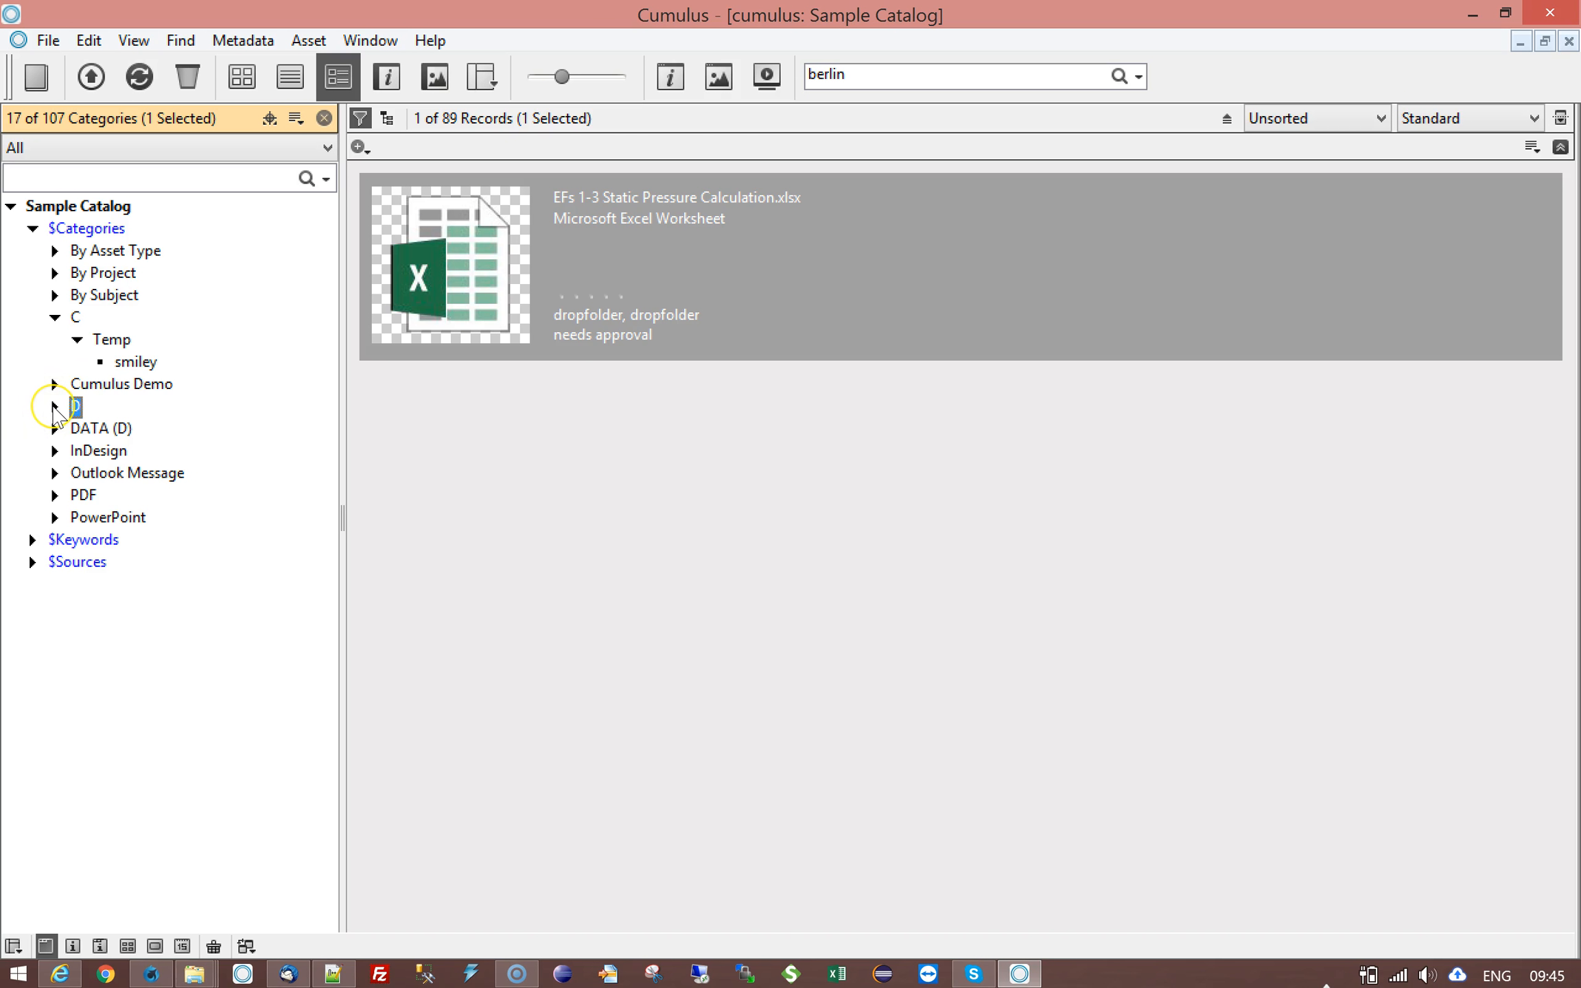
{"action": "left_click", "coordinate": [55, 406]}
{"action": "left_click", "coordinate": [77, 428]}
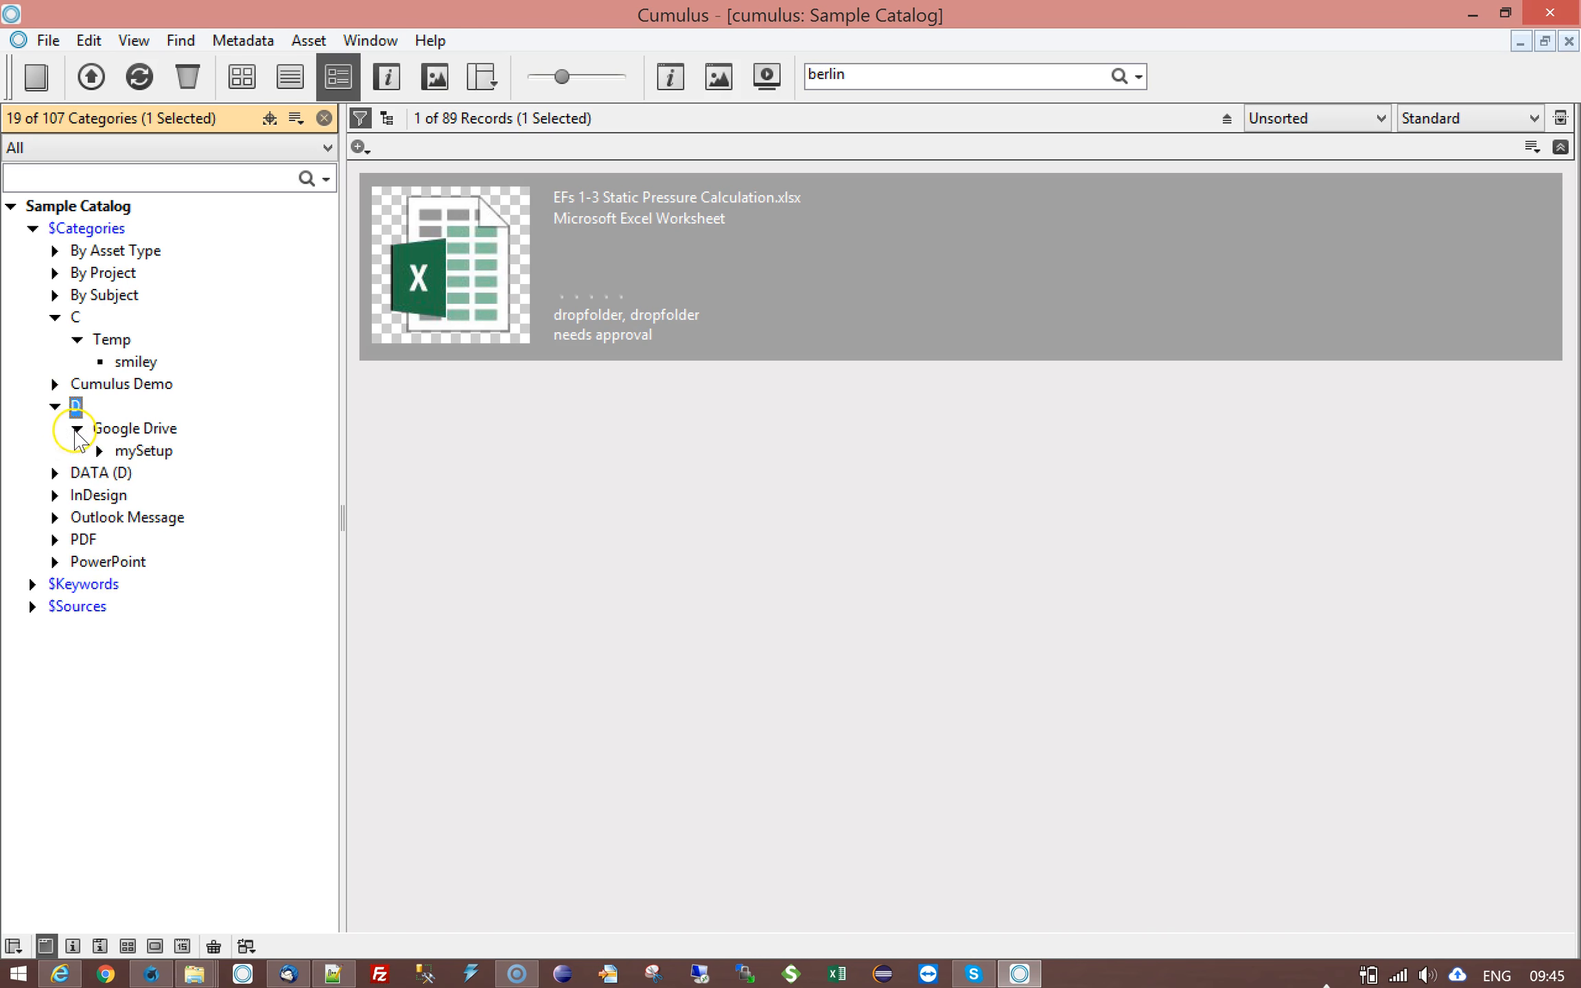
{"action": "left_click", "coordinate": [100, 451]}
{"action": "left_click", "coordinate": [122, 473]}
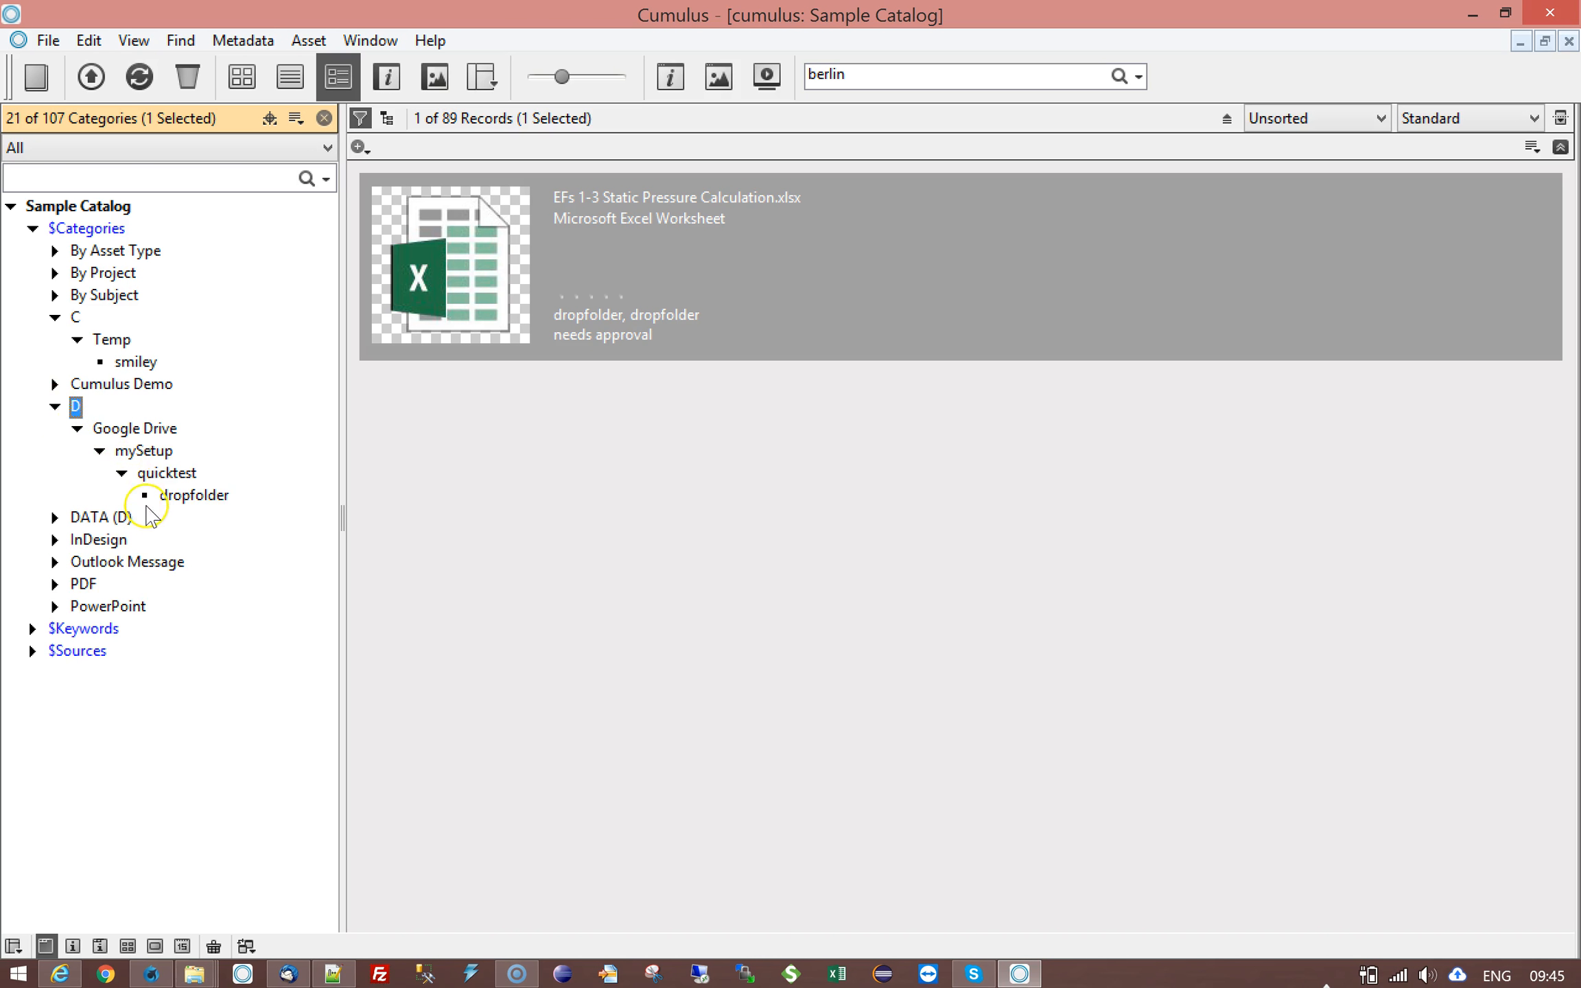
{"action": "left_click", "coordinate": [193, 496]}
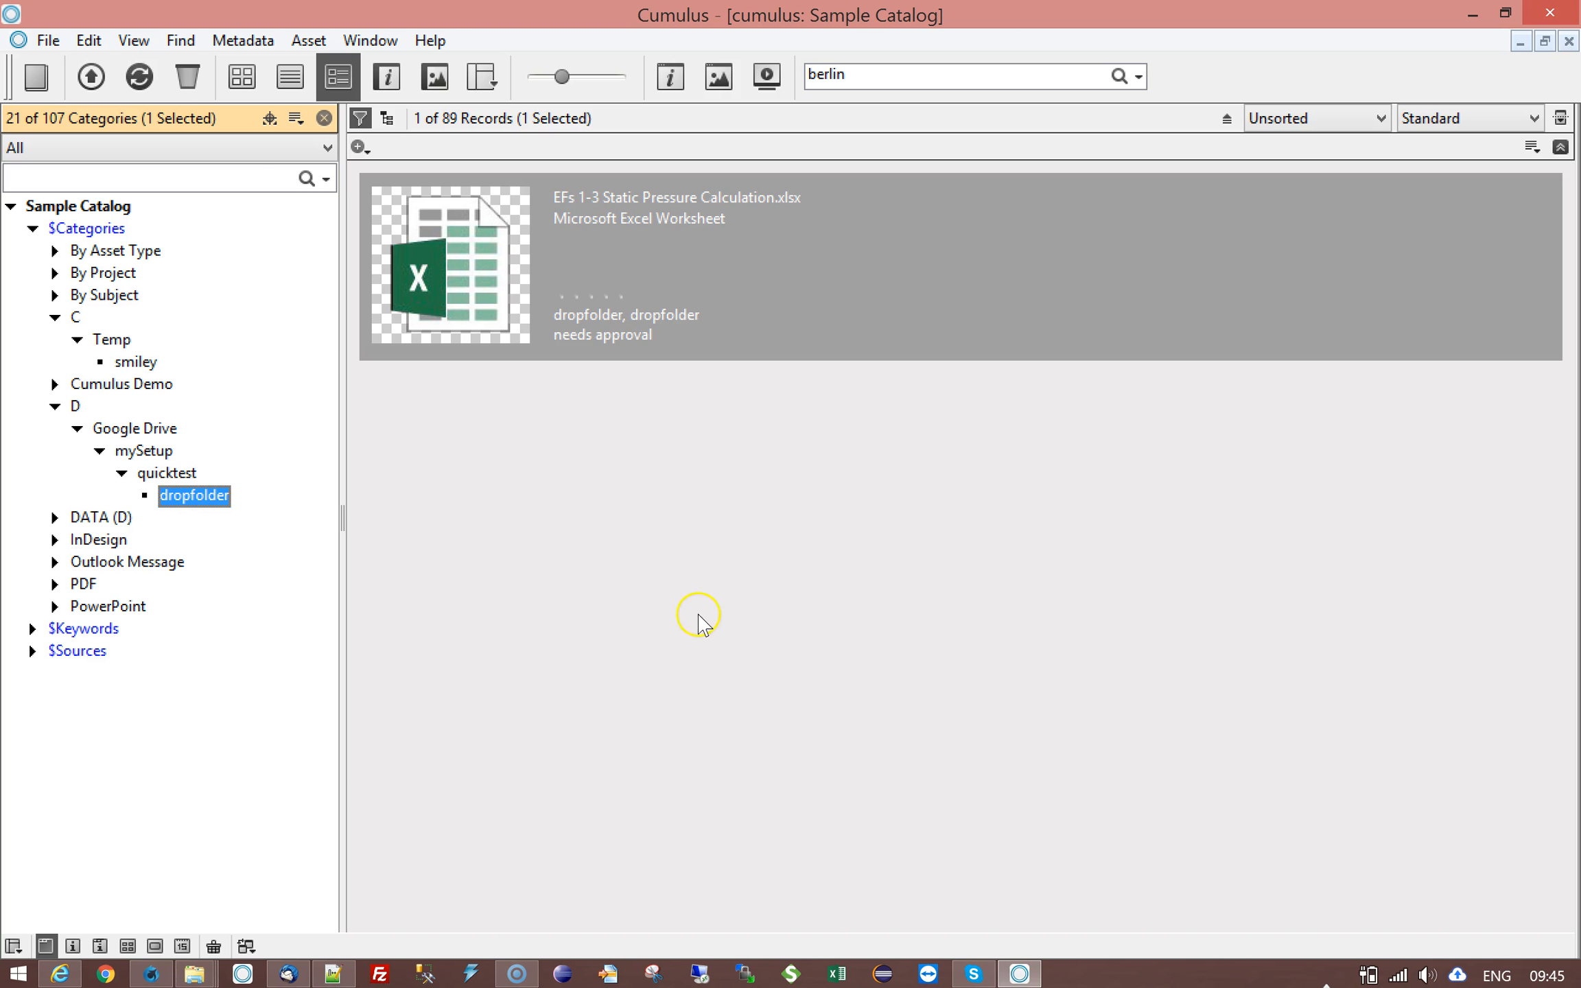
{"action": "left_click", "coordinate": [472, 292]}
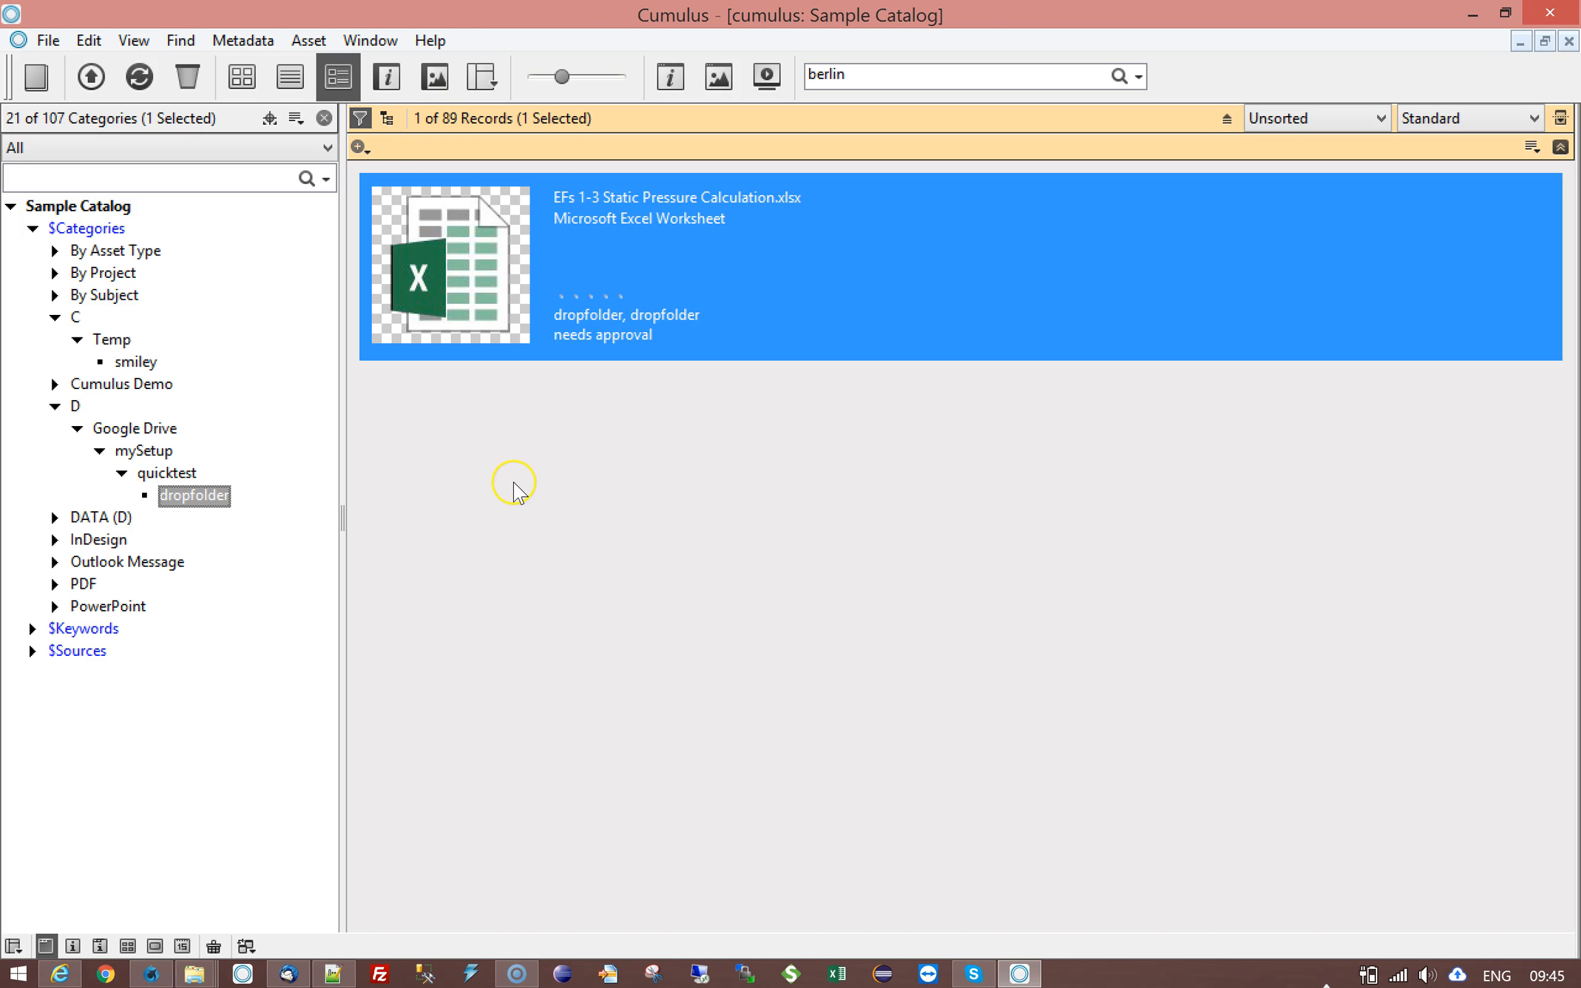
Expand category DATA (D) through Google Drive, mySetup, Roboflow-EXT, Dropbox, test, drop and Belgium down to Ghent.
{"action": "left_click", "coordinate": [74, 407]}
{"action": "left_click", "coordinate": [85, 518]}
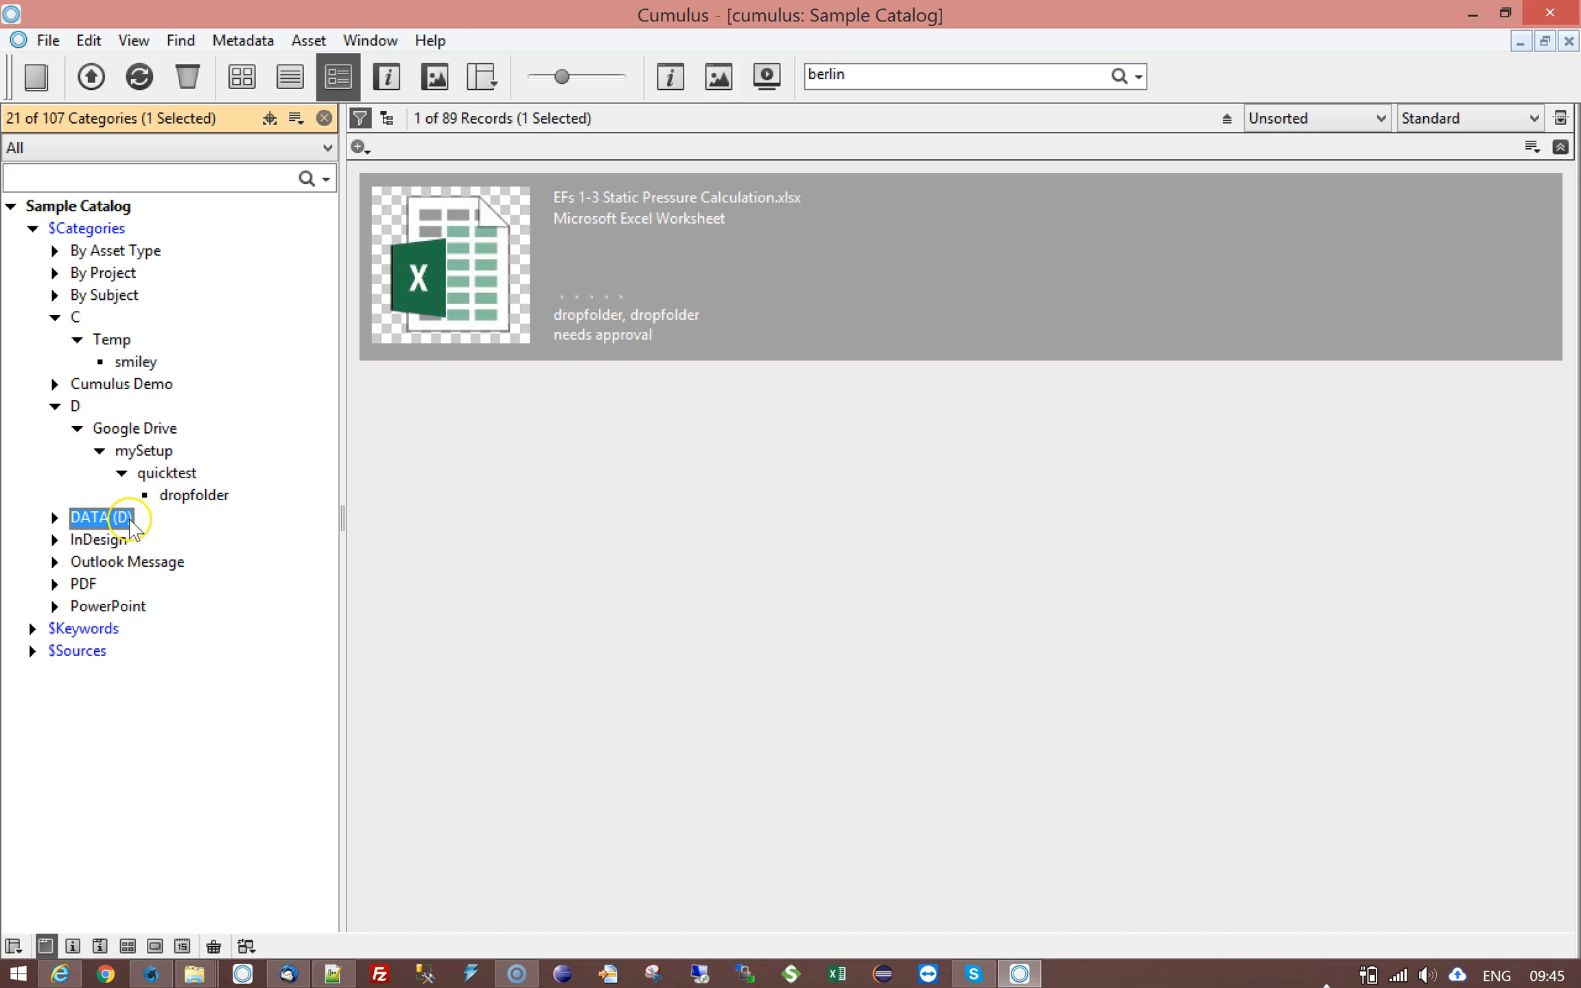
{"action": "left_click", "coordinate": [54, 519]}
{"action": "left_click", "coordinate": [78, 539]}
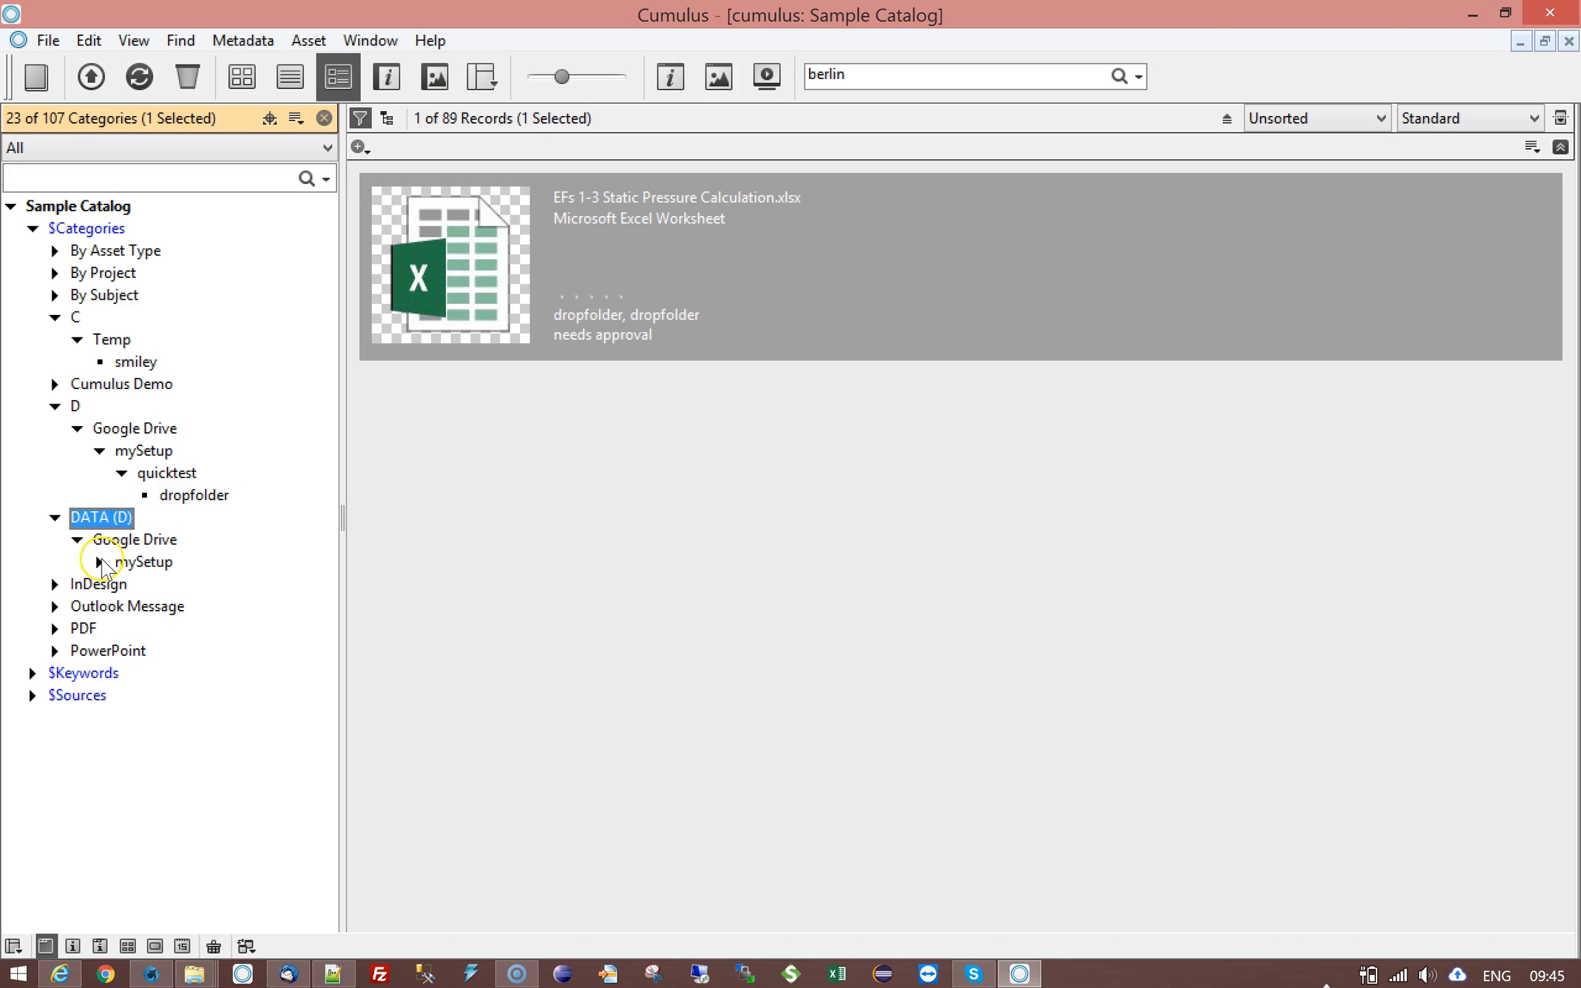
{"action": "left_click", "coordinate": [101, 562]}
{"action": "left_click", "coordinate": [122, 584]}
{"action": "left_click", "coordinate": [144, 606]}
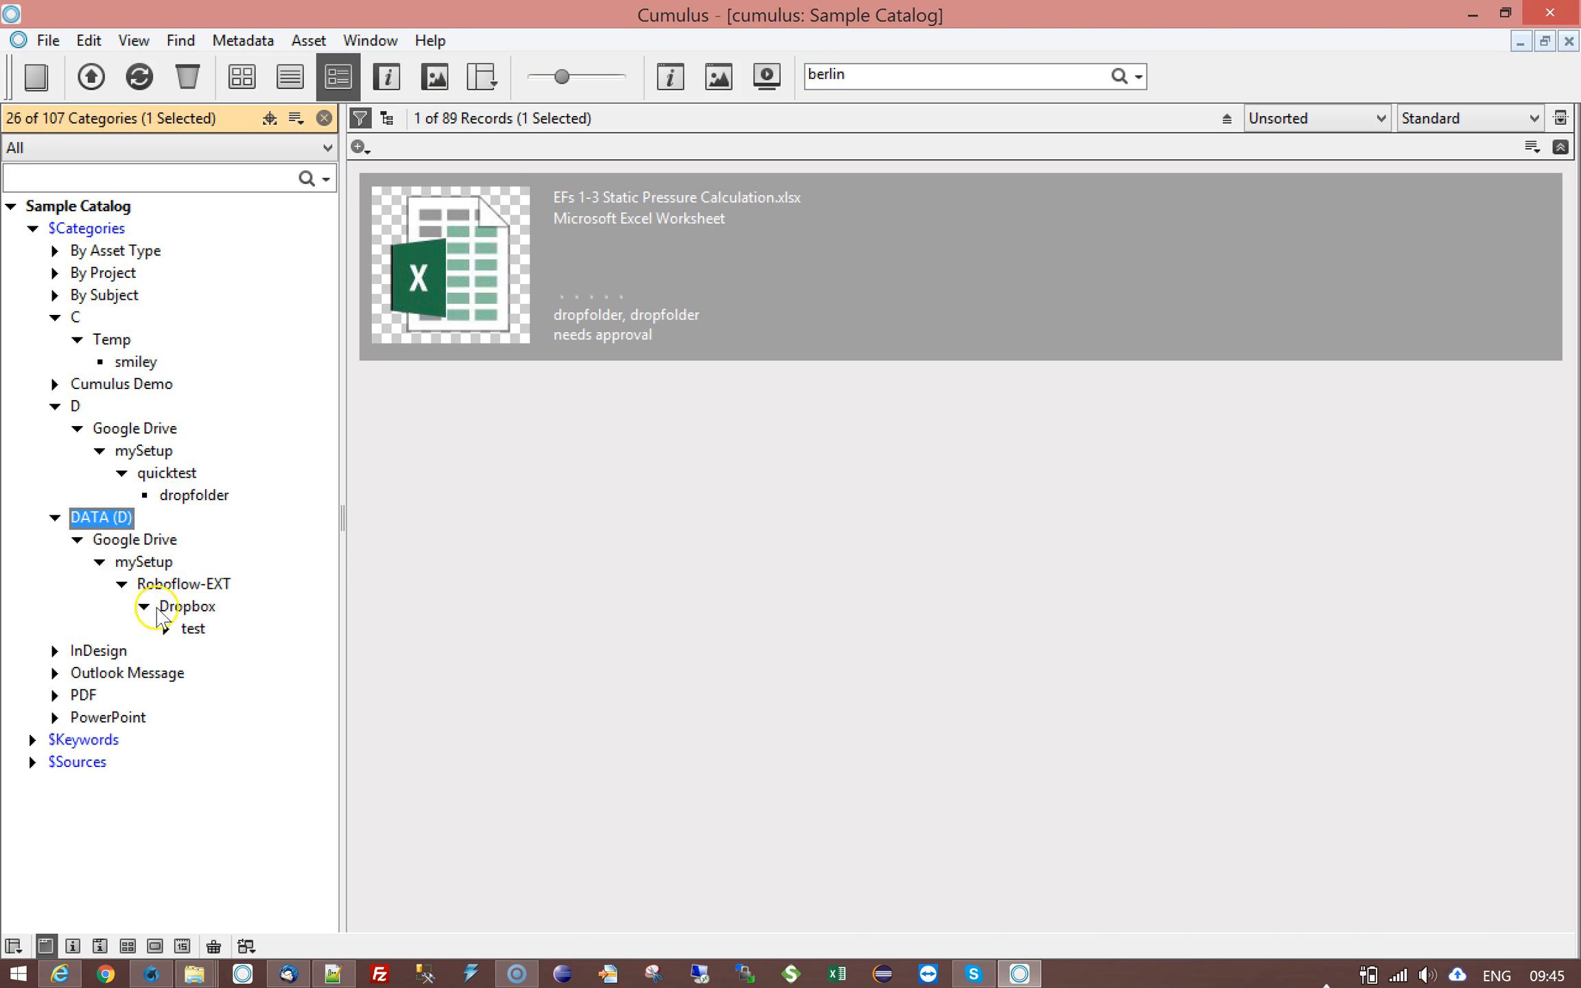
{"action": "left_click", "coordinate": [167, 629]}
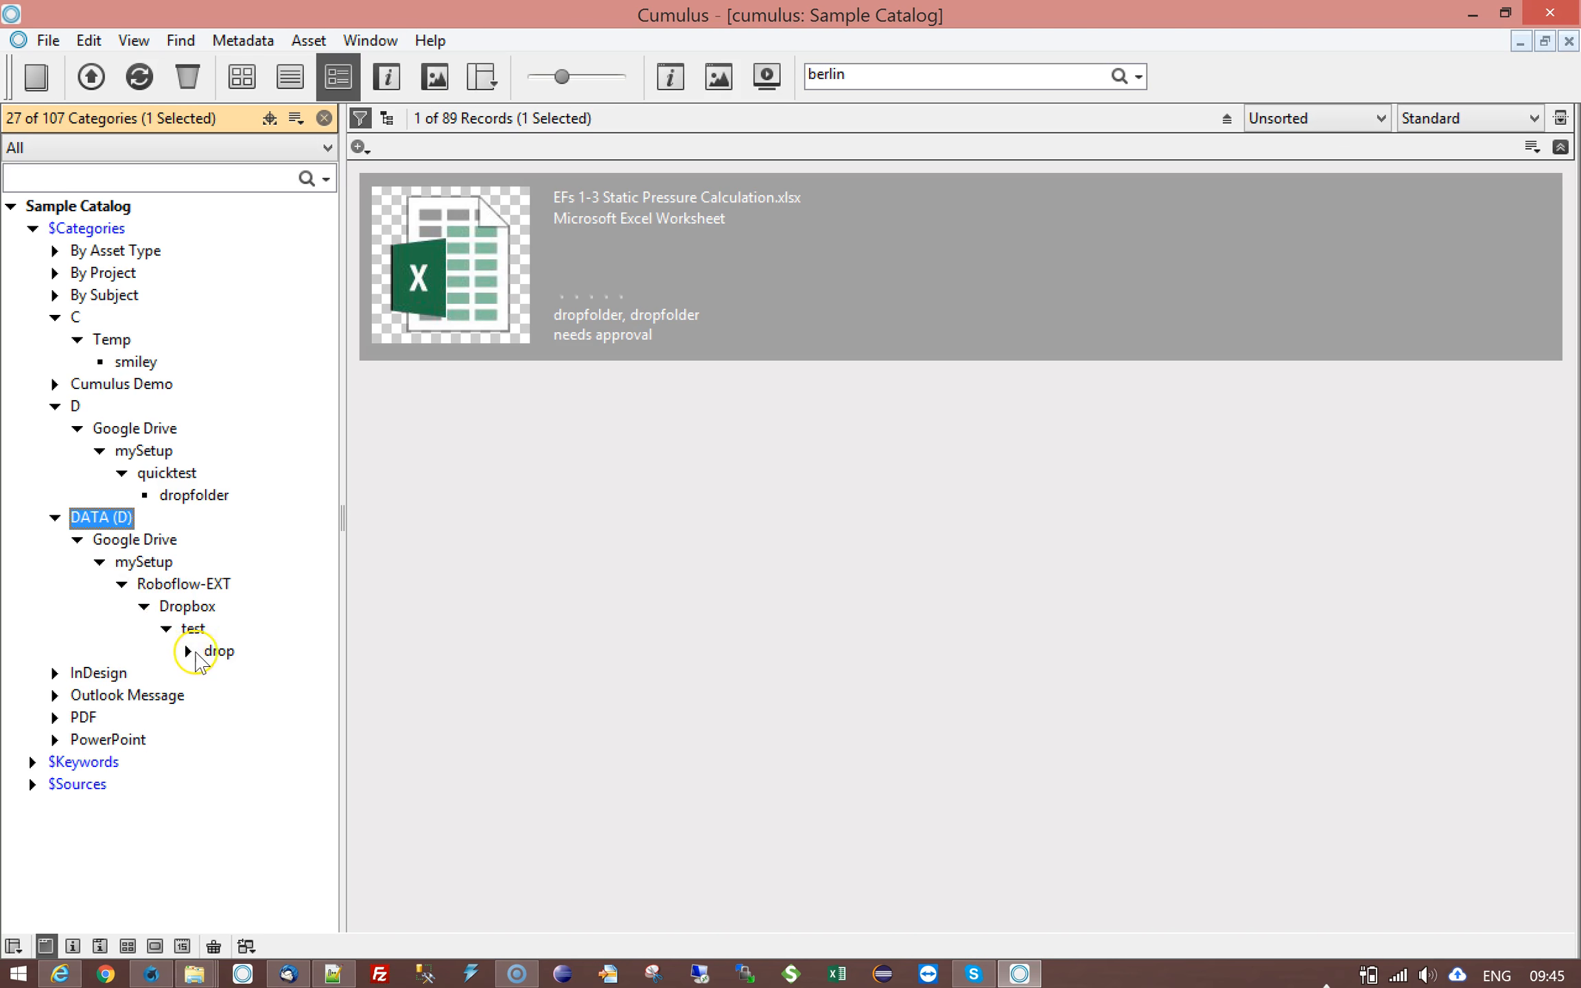
{"action": "left_click", "coordinate": [188, 650]}
{"action": "left_click", "coordinate": [211, 673]}
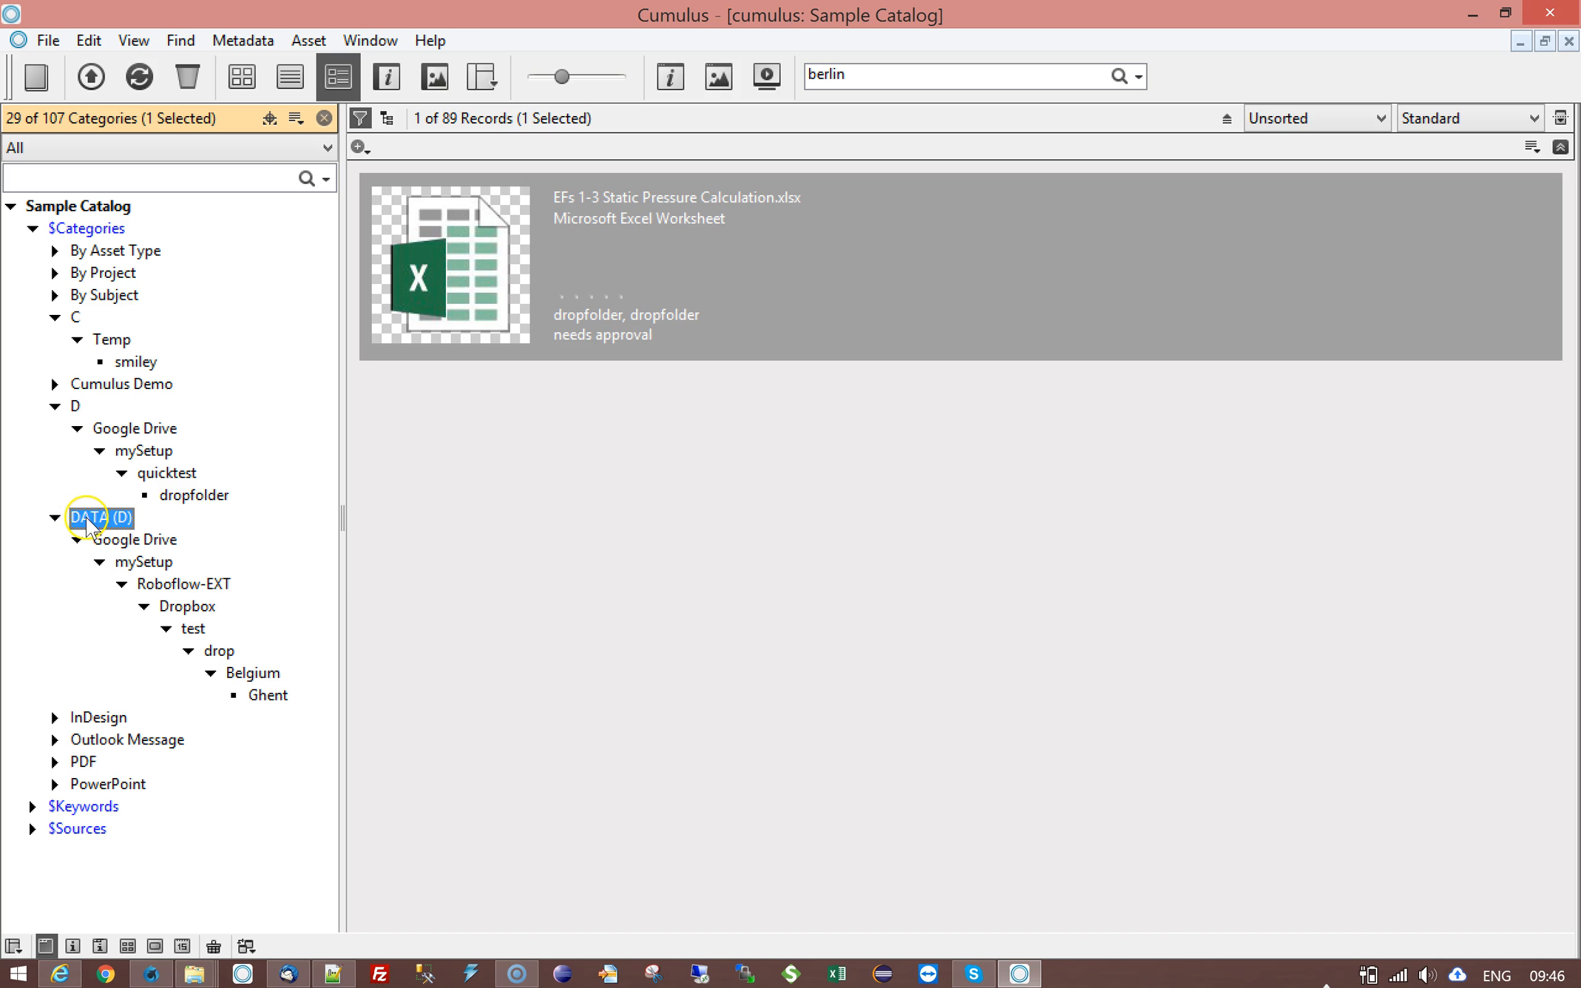
Compare the top-level categories C, D and DATA (D), and walk the DATA (D) branch level by level down to Ghent.
{"action": "left_click", "coordinate": [74, 406]}
{"action": "left_click", "coordinate": [76, 318]}
{"action": "left_click", "coordinate": [77, 518]}
{"action": "left_click", "coordinate": [74, 407]}
{"action": "left_click", "coordinate": [82, 520]}
{"action": "left_click", "coordinate": [134, 539]}
{"action": "left_click", "coordinate": [144, 561]}
{"action": "left_click", "coordinate": [180, 584]}
{"action": "left_click", "coordinate": [188, 606]}
{"action": "left_click", "coordinate": [193, 628]}
{"action": "left_click", "coordinate": [218, 650]}
{"action": "left_click", "coordinate": [251, 673]}
{"action": "left_click", "coordinate": [268, 695]}
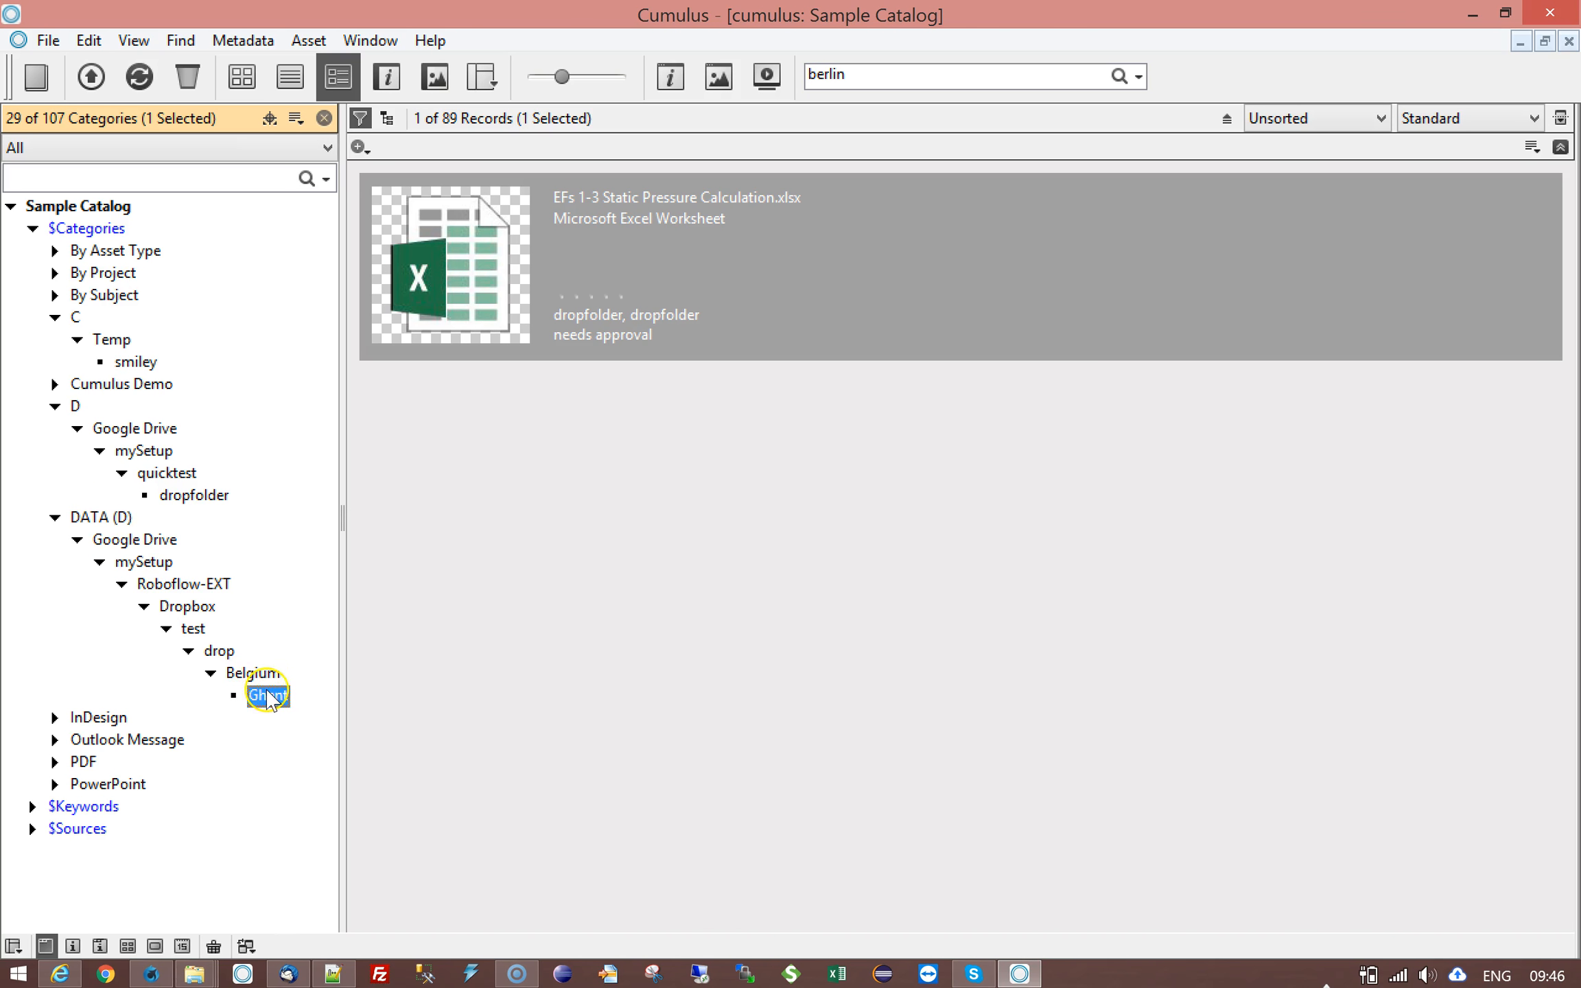
{"action": "left_click", "coordinate": [100, 516]}
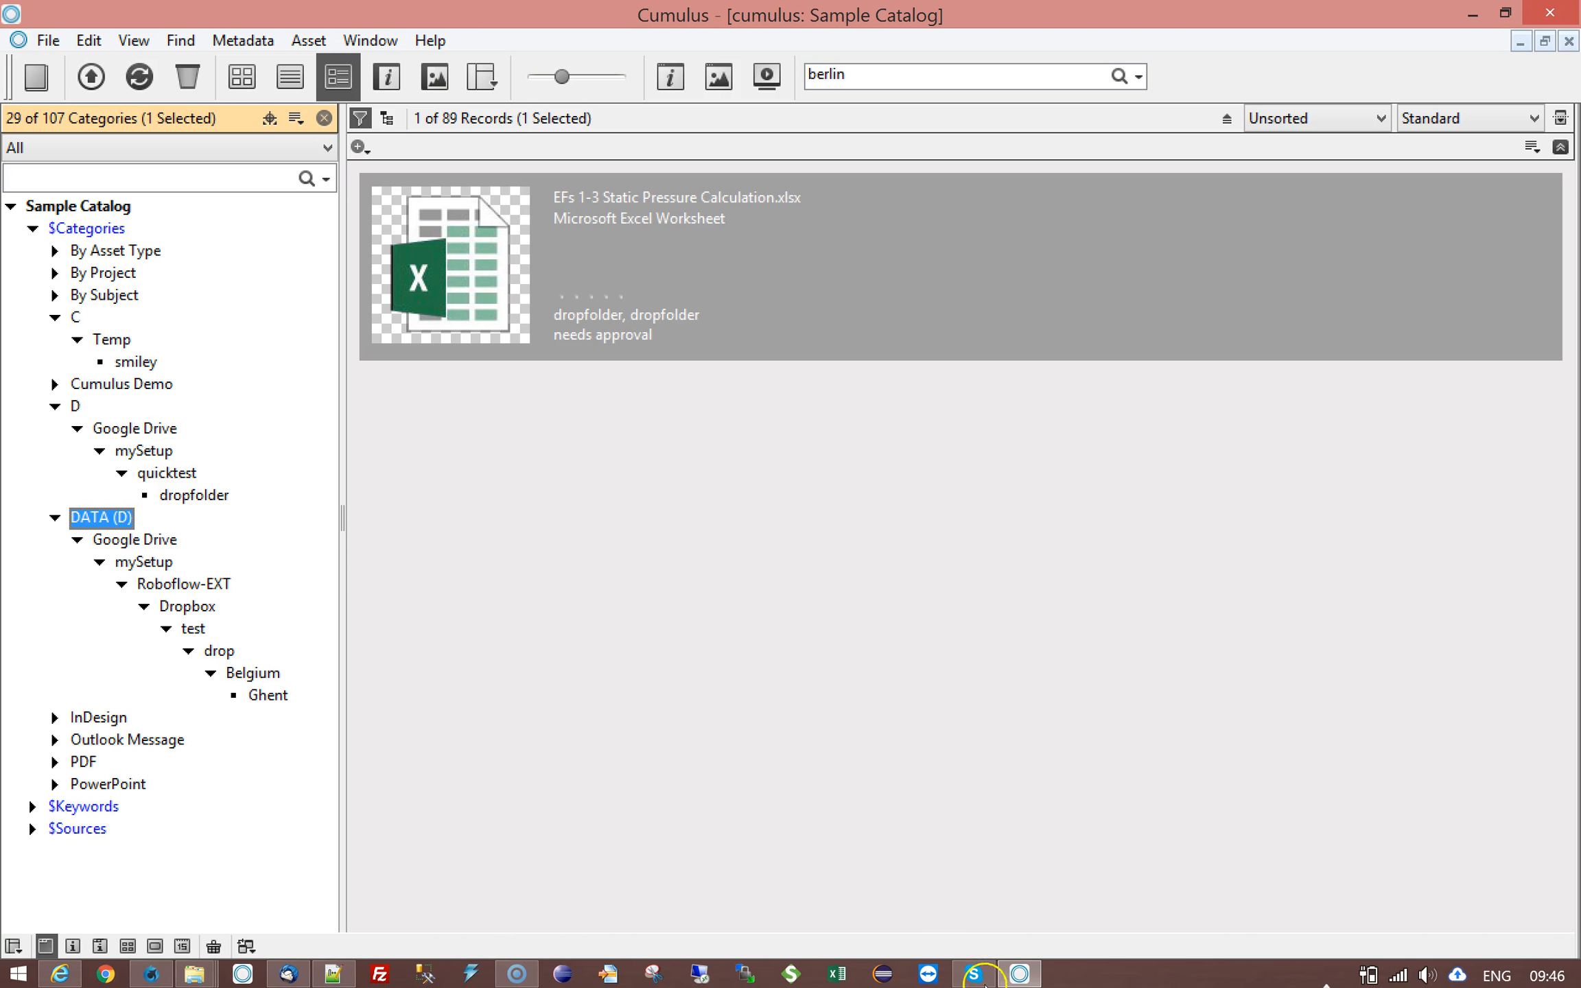
Open the Sample Catalog's record field settings in the preferences and look for fields starting with "or", selecting Originating Program.
{"action": "left_click", "coordinate": [1018, 973]}
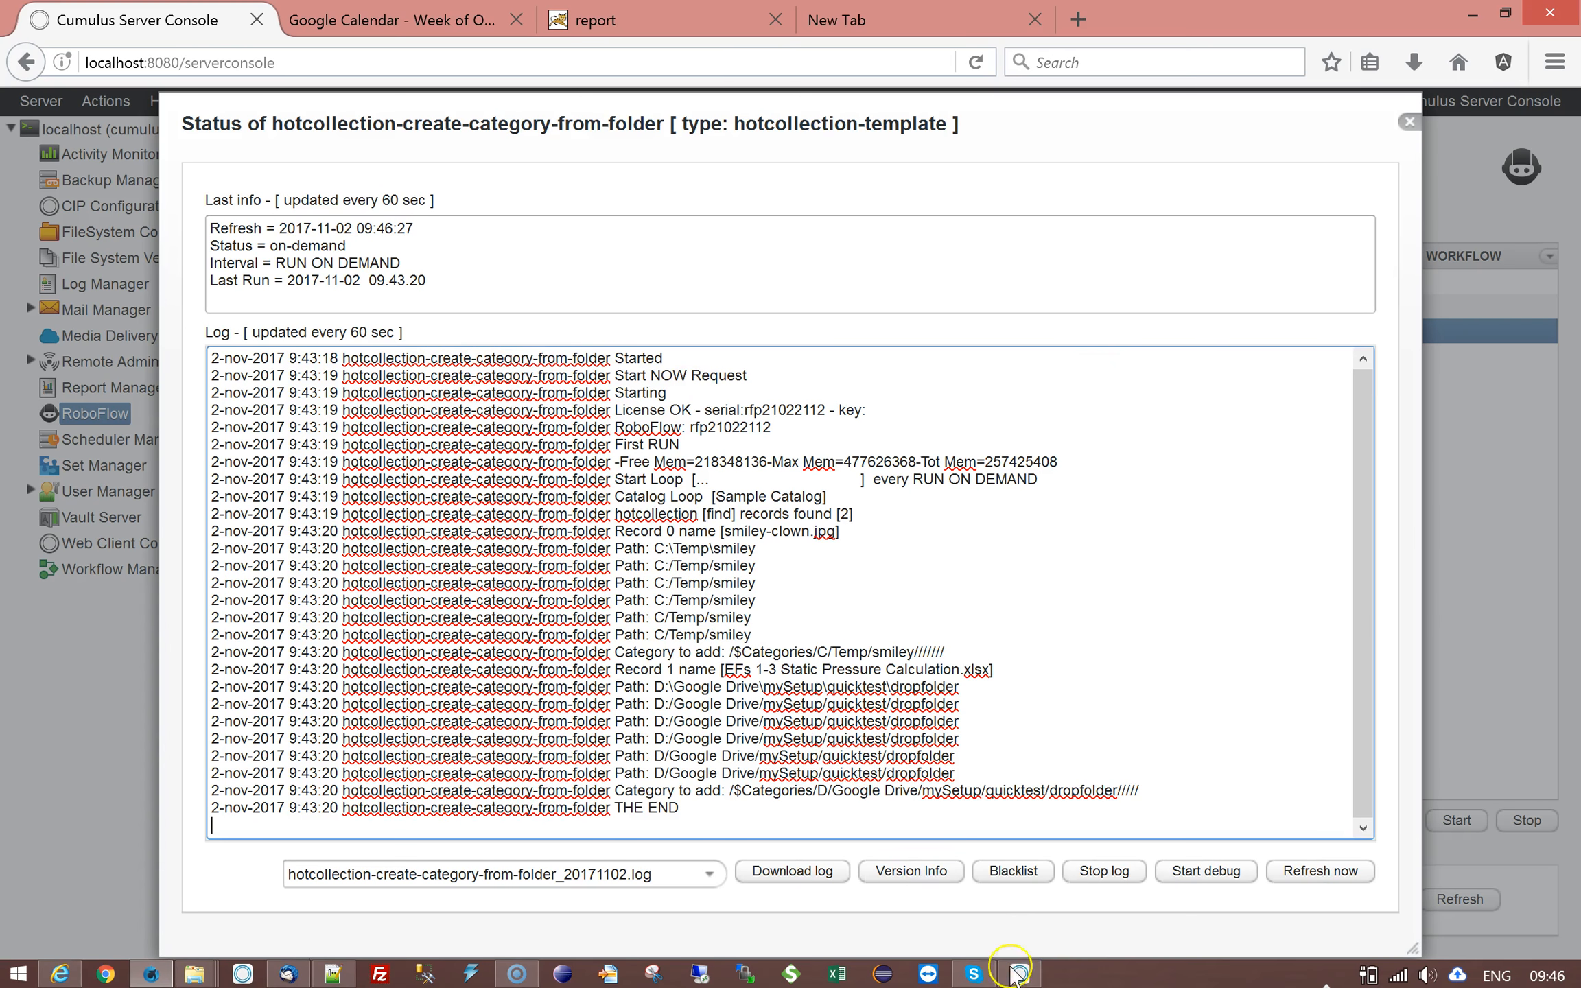
{"action": "left_click", "coordinate": [1018, 973]}
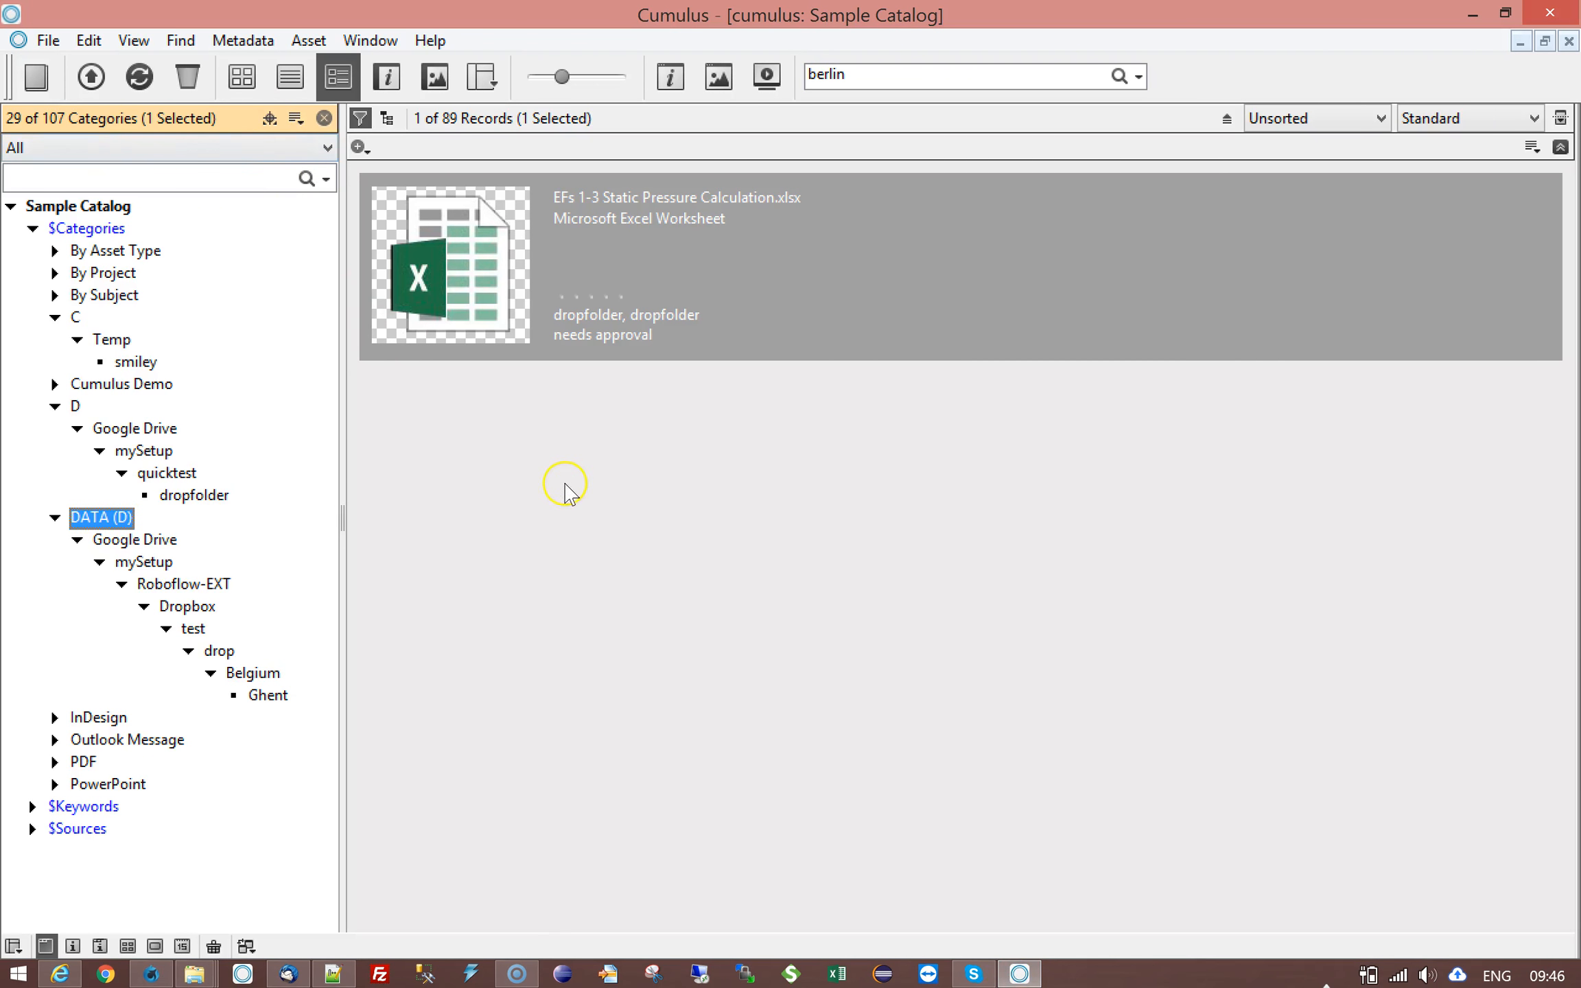
{"action": "key", "text": "ctrl+k"}
{"action": "left_click", "coordinate": [258, 796]}
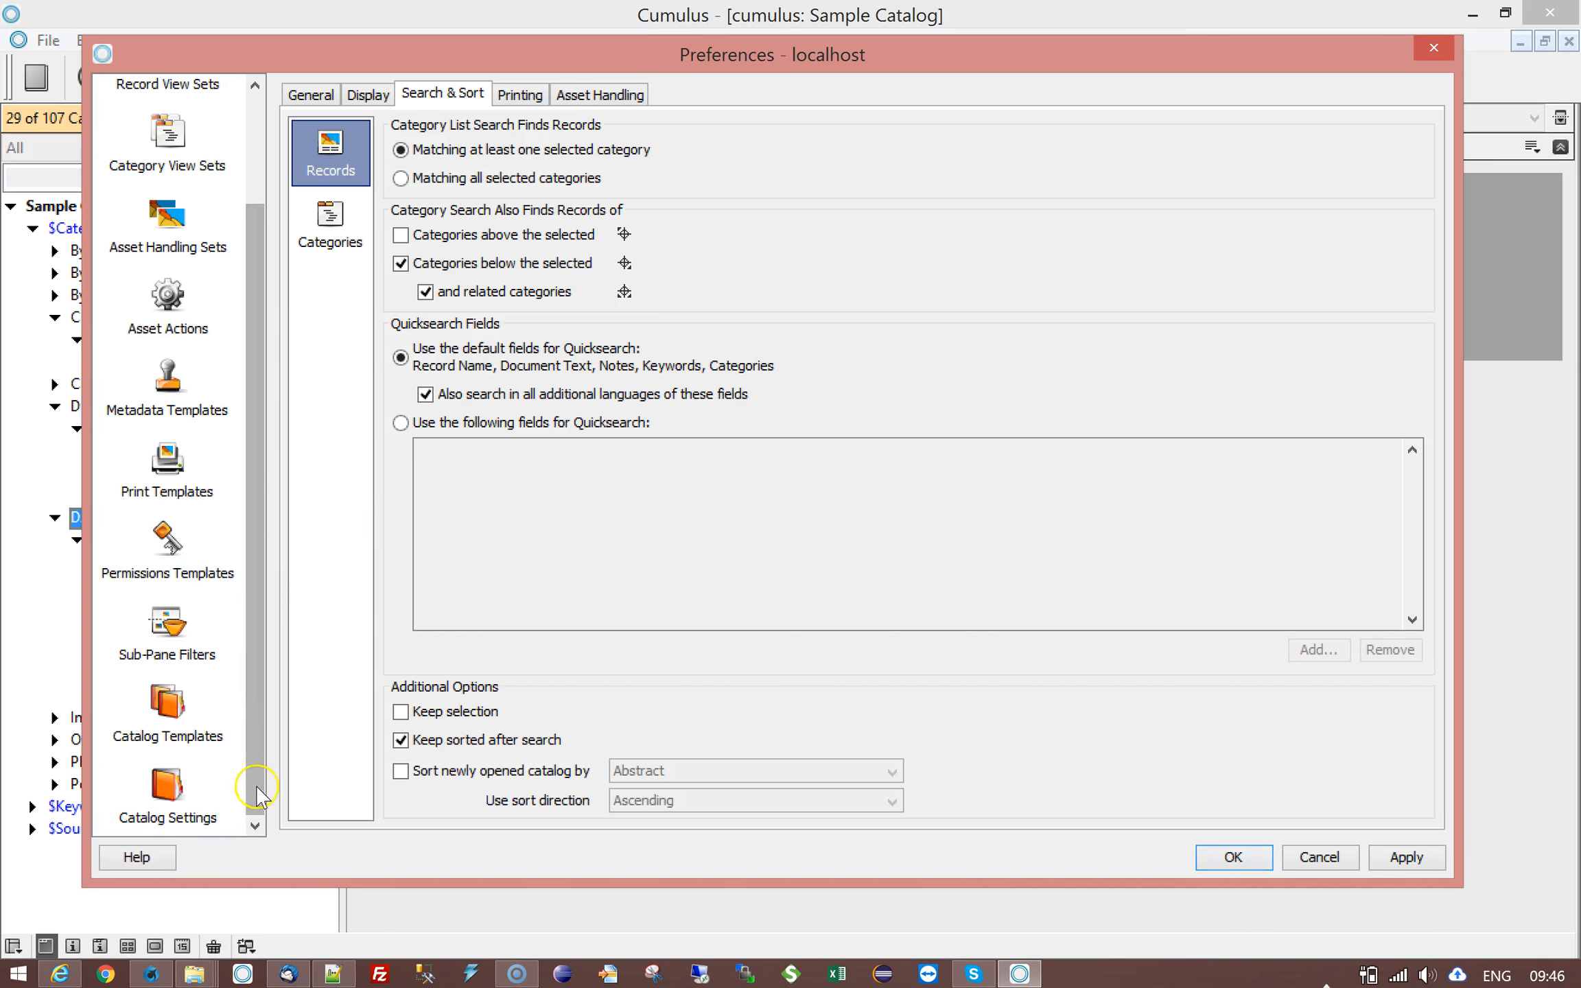
{"action": "left_click", "coordinate": [196, 803]}
{"action": "left_click", "coordinate": [359, 422]}
{"action": "type", "text": "o"}
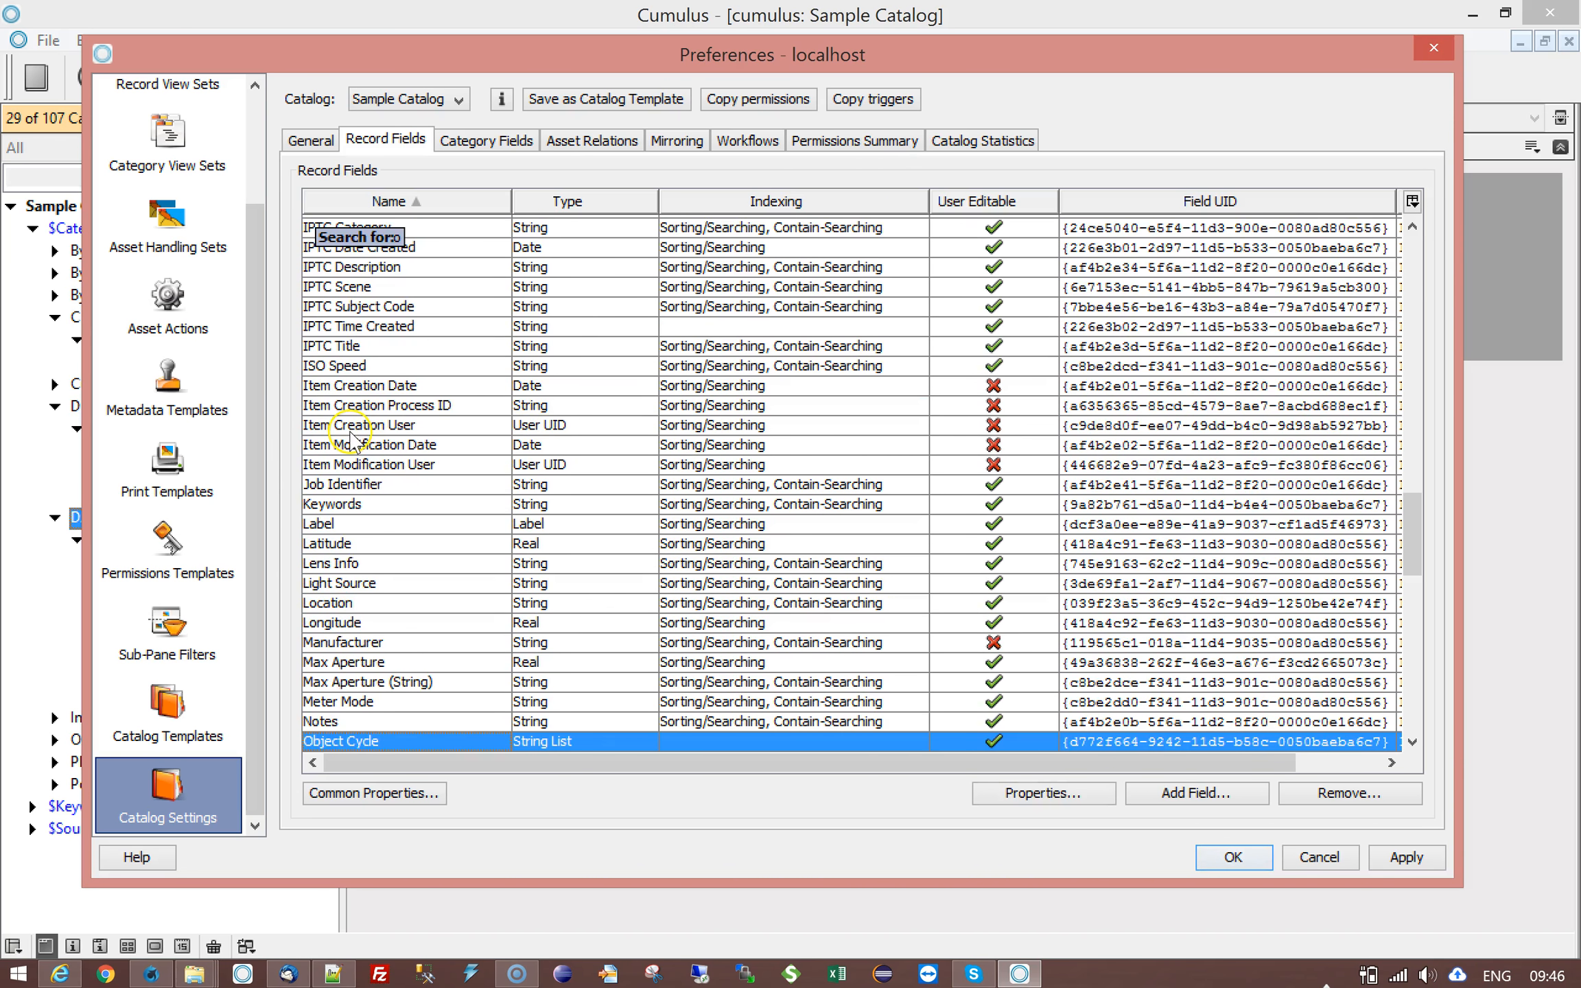
{"action": "type", "text": "r"}
{"action": "scroll", "coordinate": [549, 508], "scroll_direction": "down", "scroll_amount": 2}
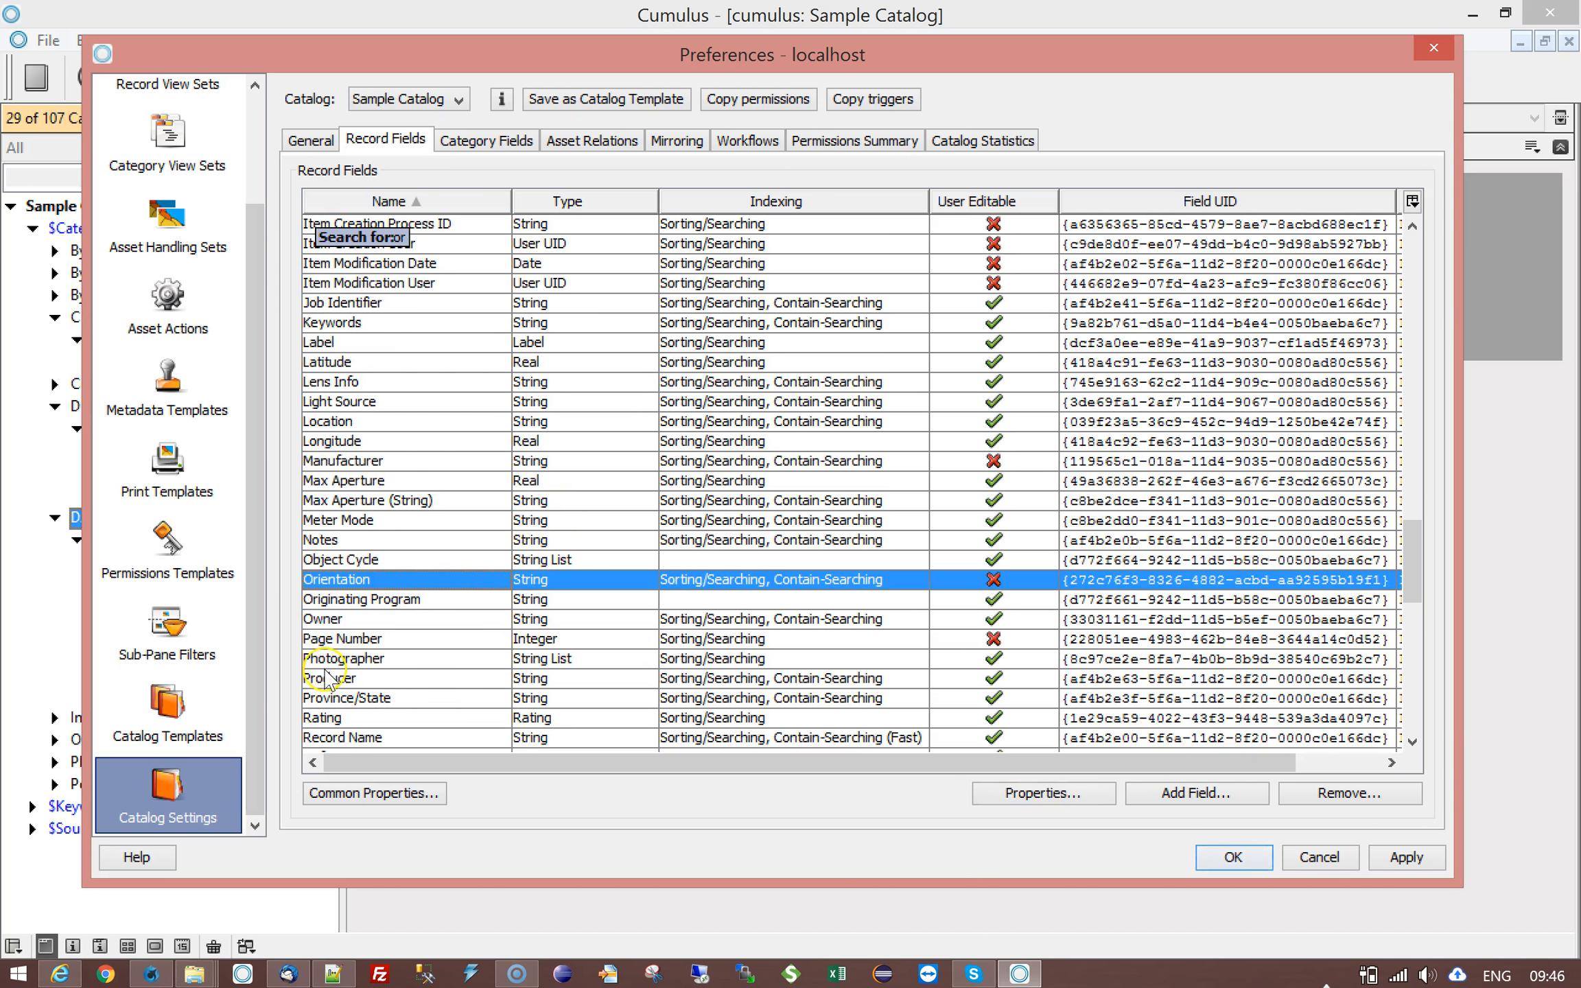
{"action": "left_click", "coordinate": [379, 599]}
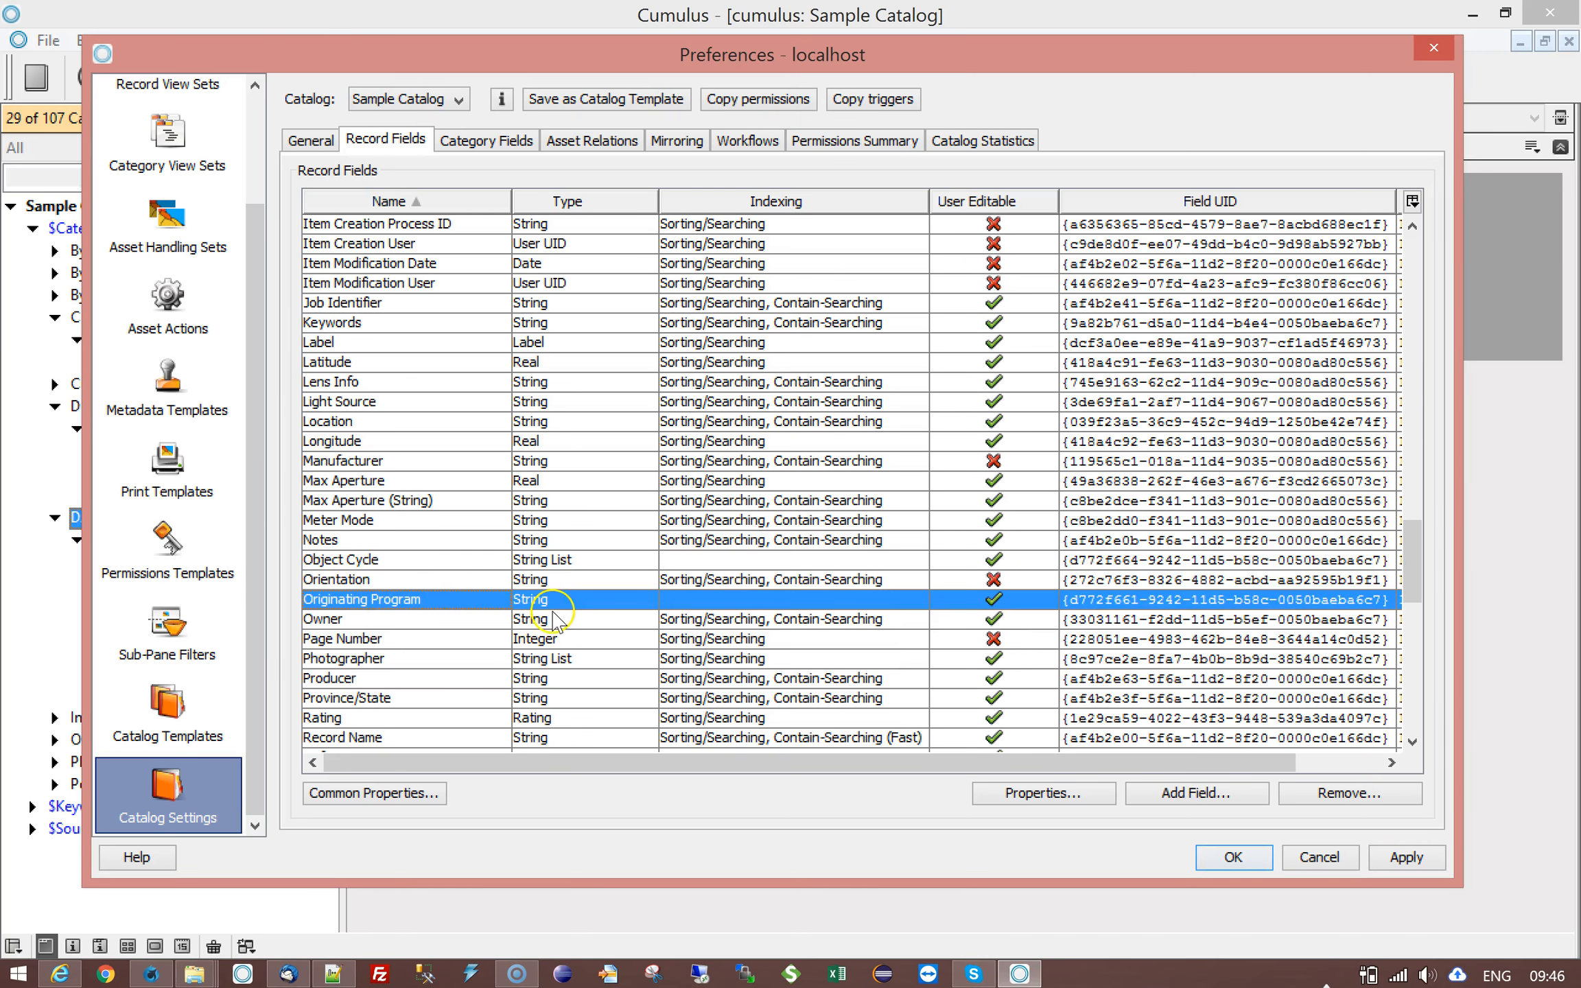
Look through the remaining record fields of the Sample Catalog for a field holding the original asset location, checking Supplemental Categories.
{"action": "scroll", "coordinate": [549, 617], "scroll_direction": "down", "scroll_amount": 3}
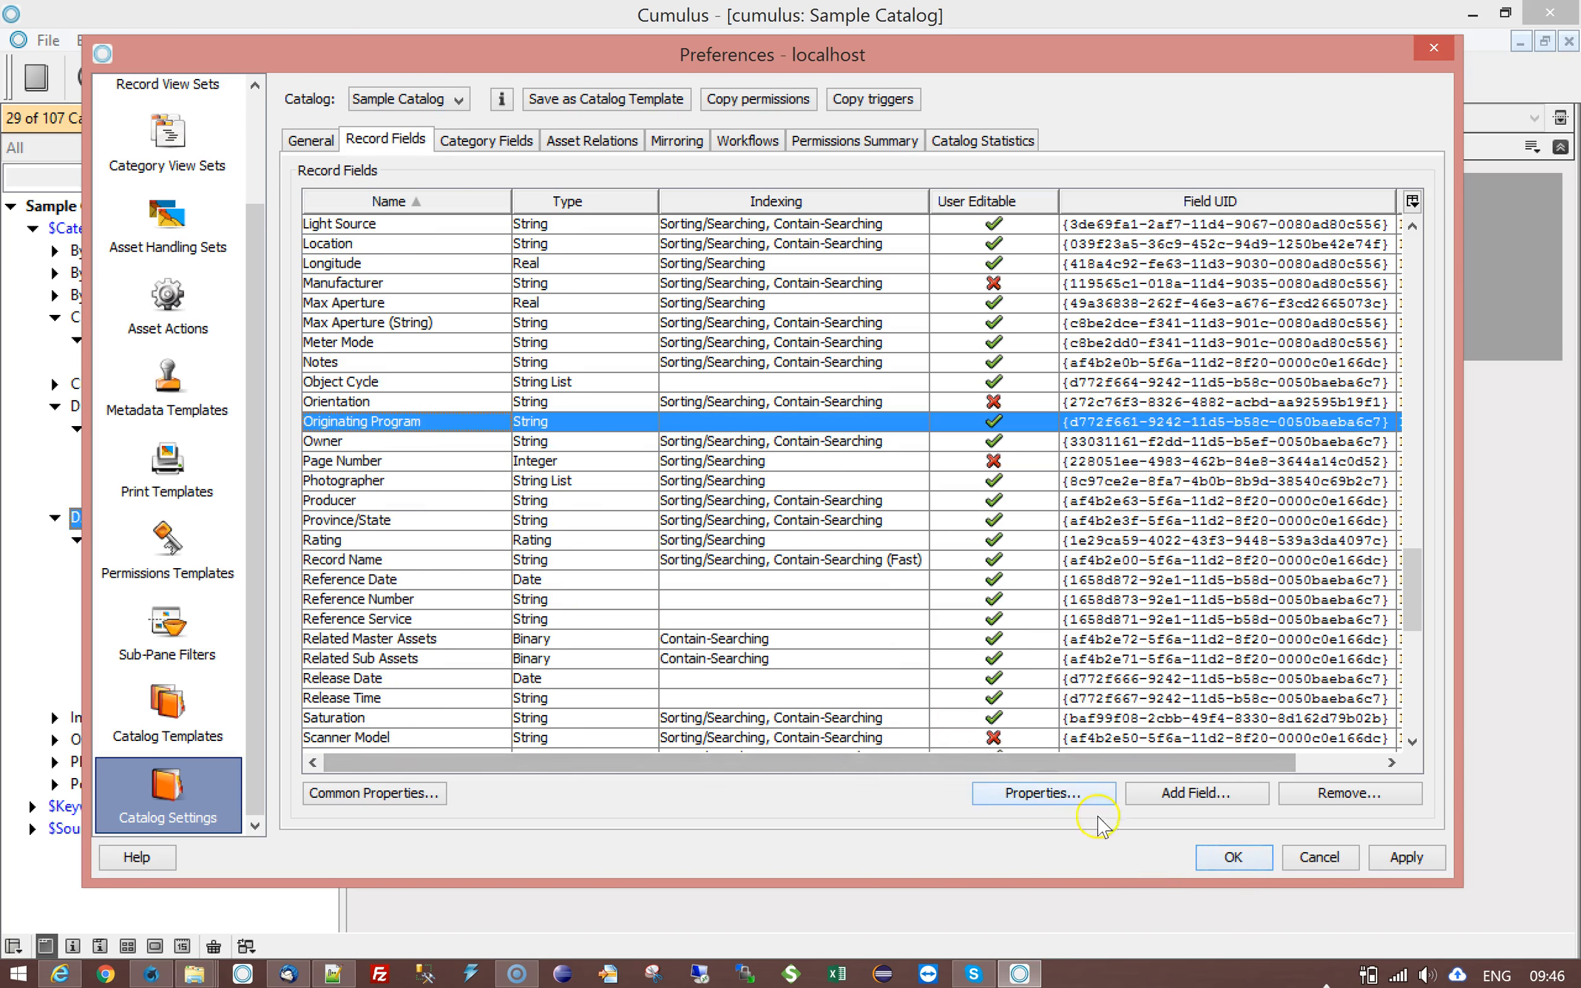
{"action": "scroll", "coordinate": [586, 553], "scroll_direction": "down", "scroll_amount": 8}
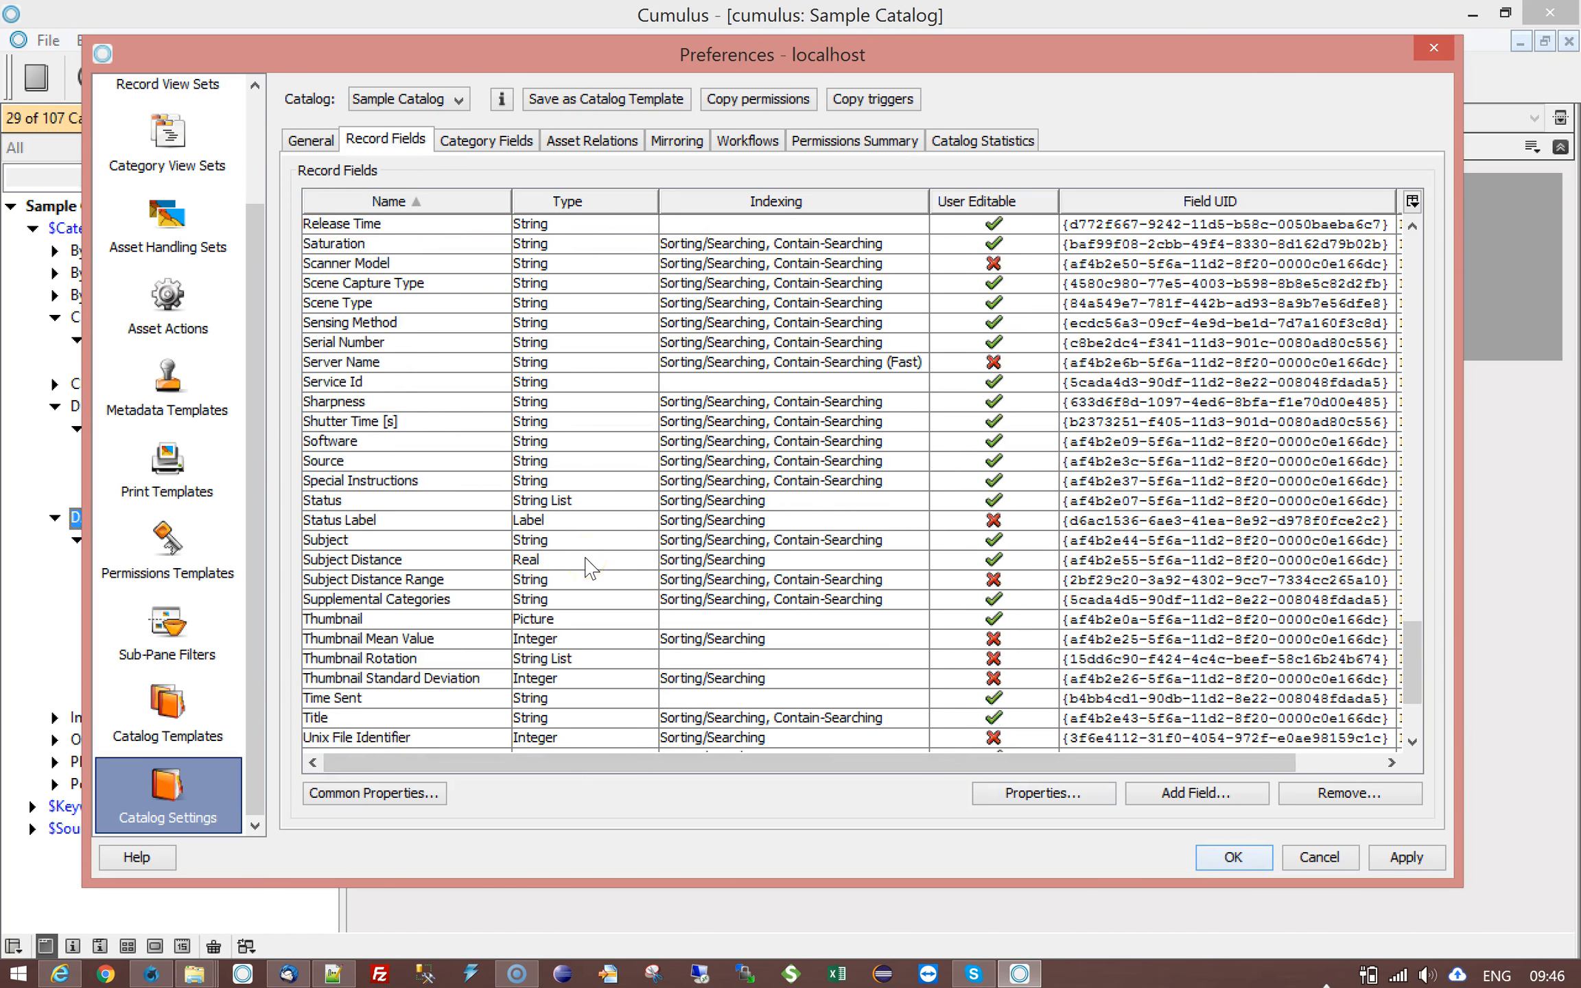
{"action": "scroll", "coordinate": [587, 568], "scroll_direction": "down", "scroll_amount": 3}
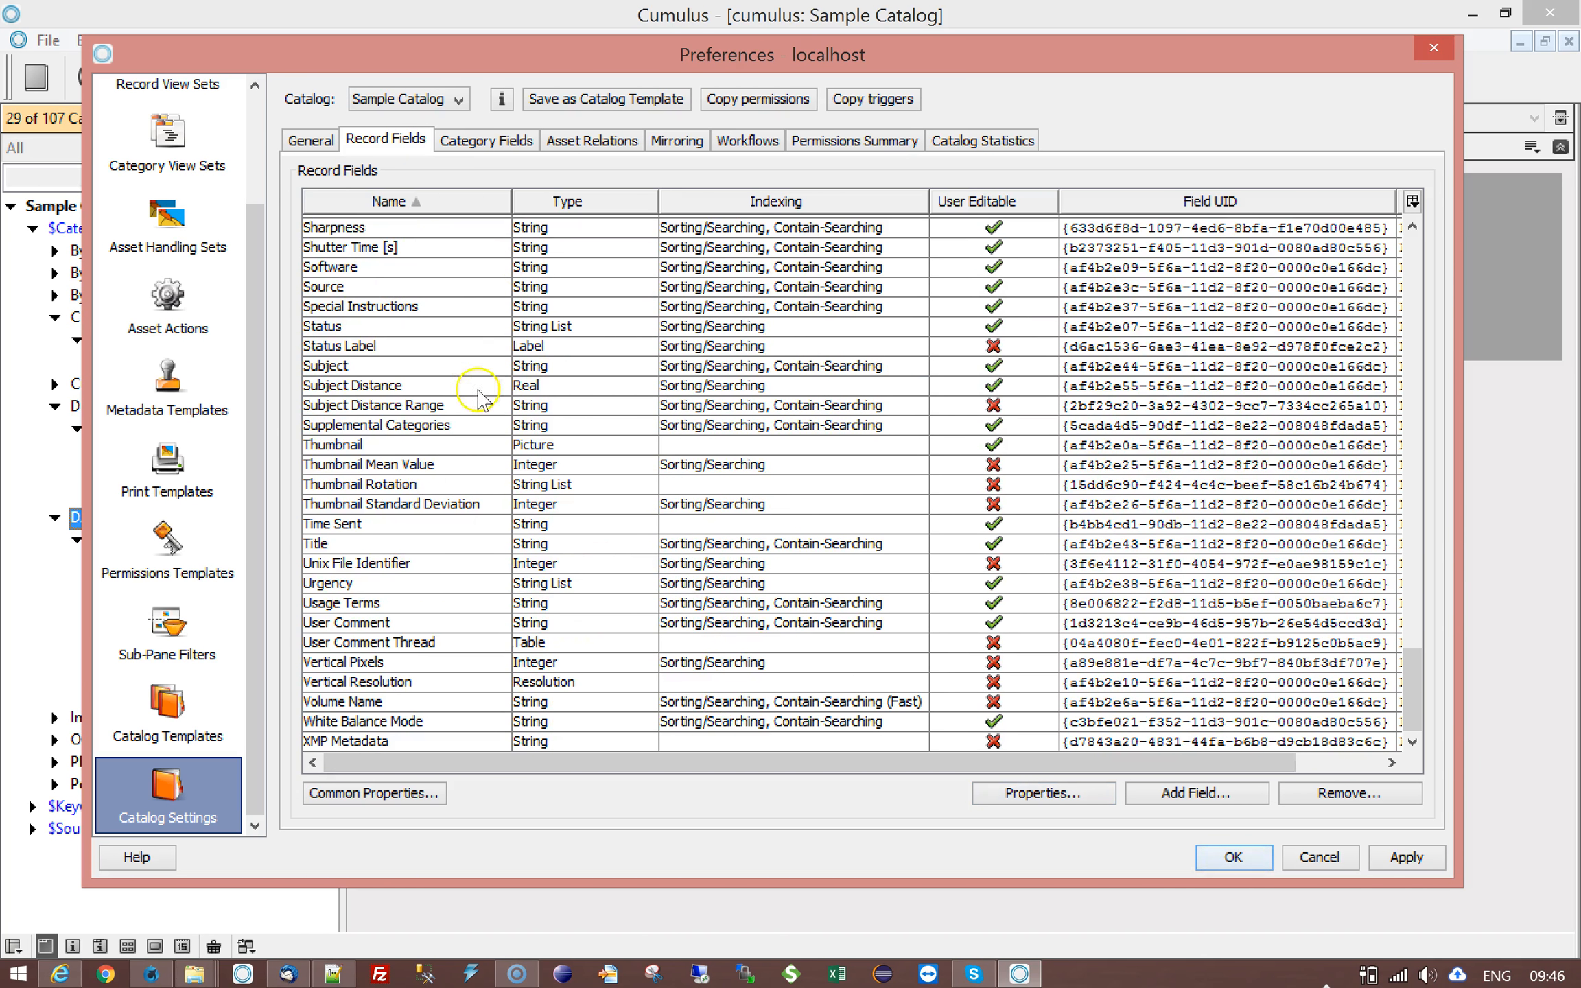
{"action": "left_click", "coordinate": [445, 425]}
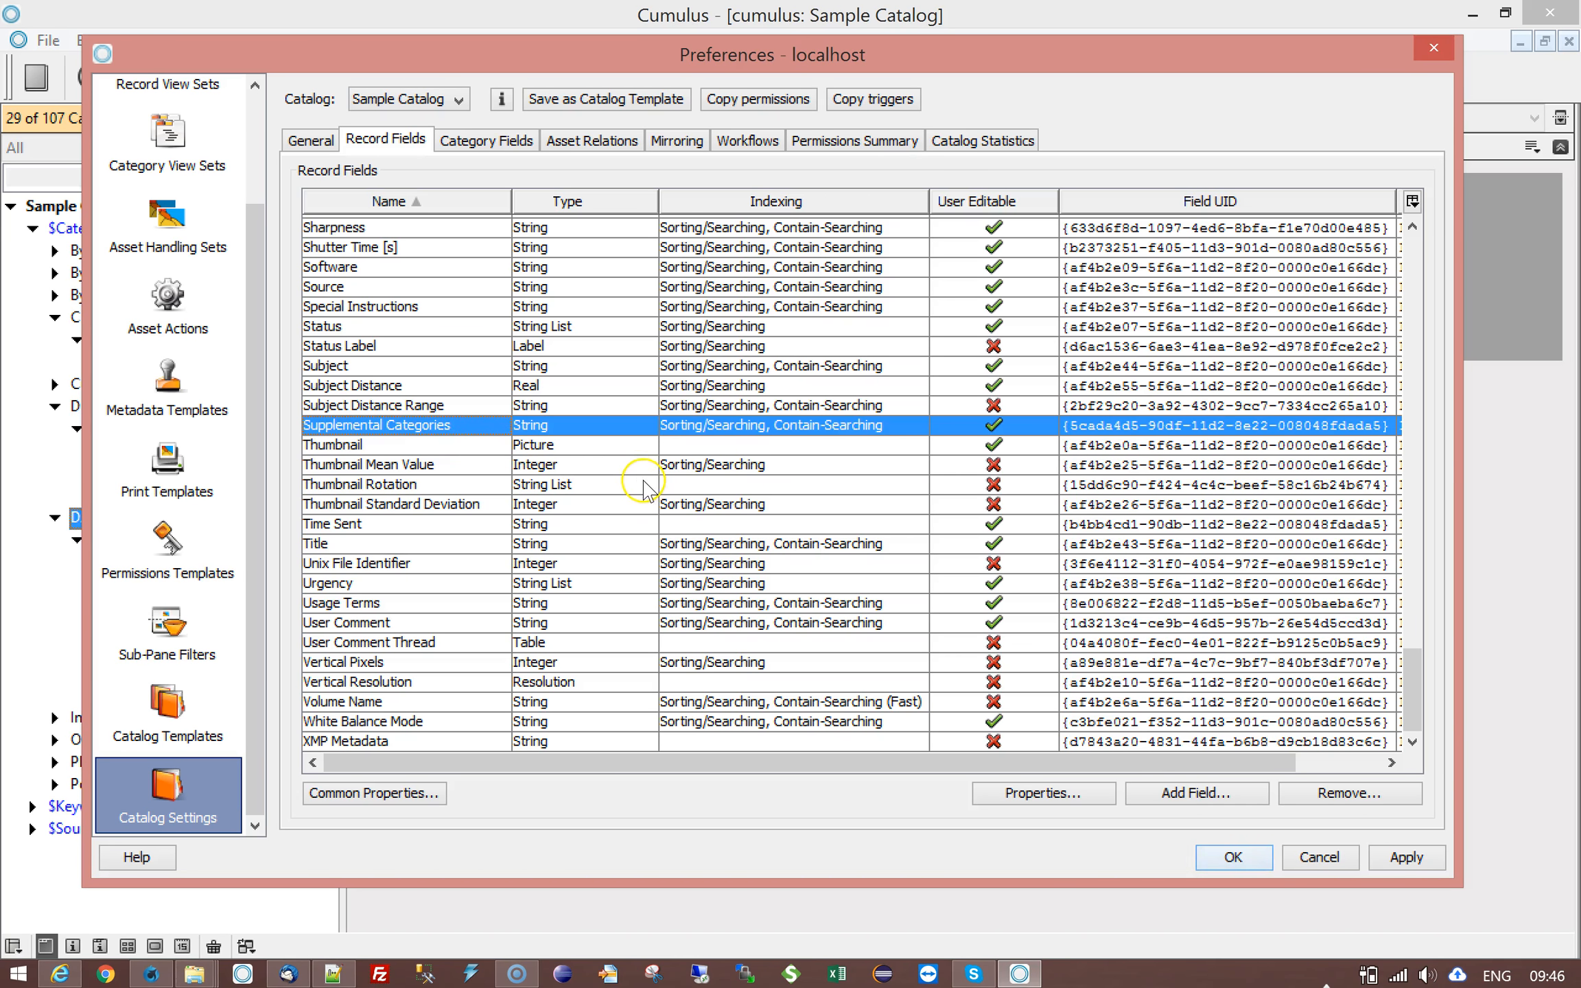
{"action": "scroll", "coordinate": [638, 486], "scroll_direction": "up", "scroll_amount": 5}
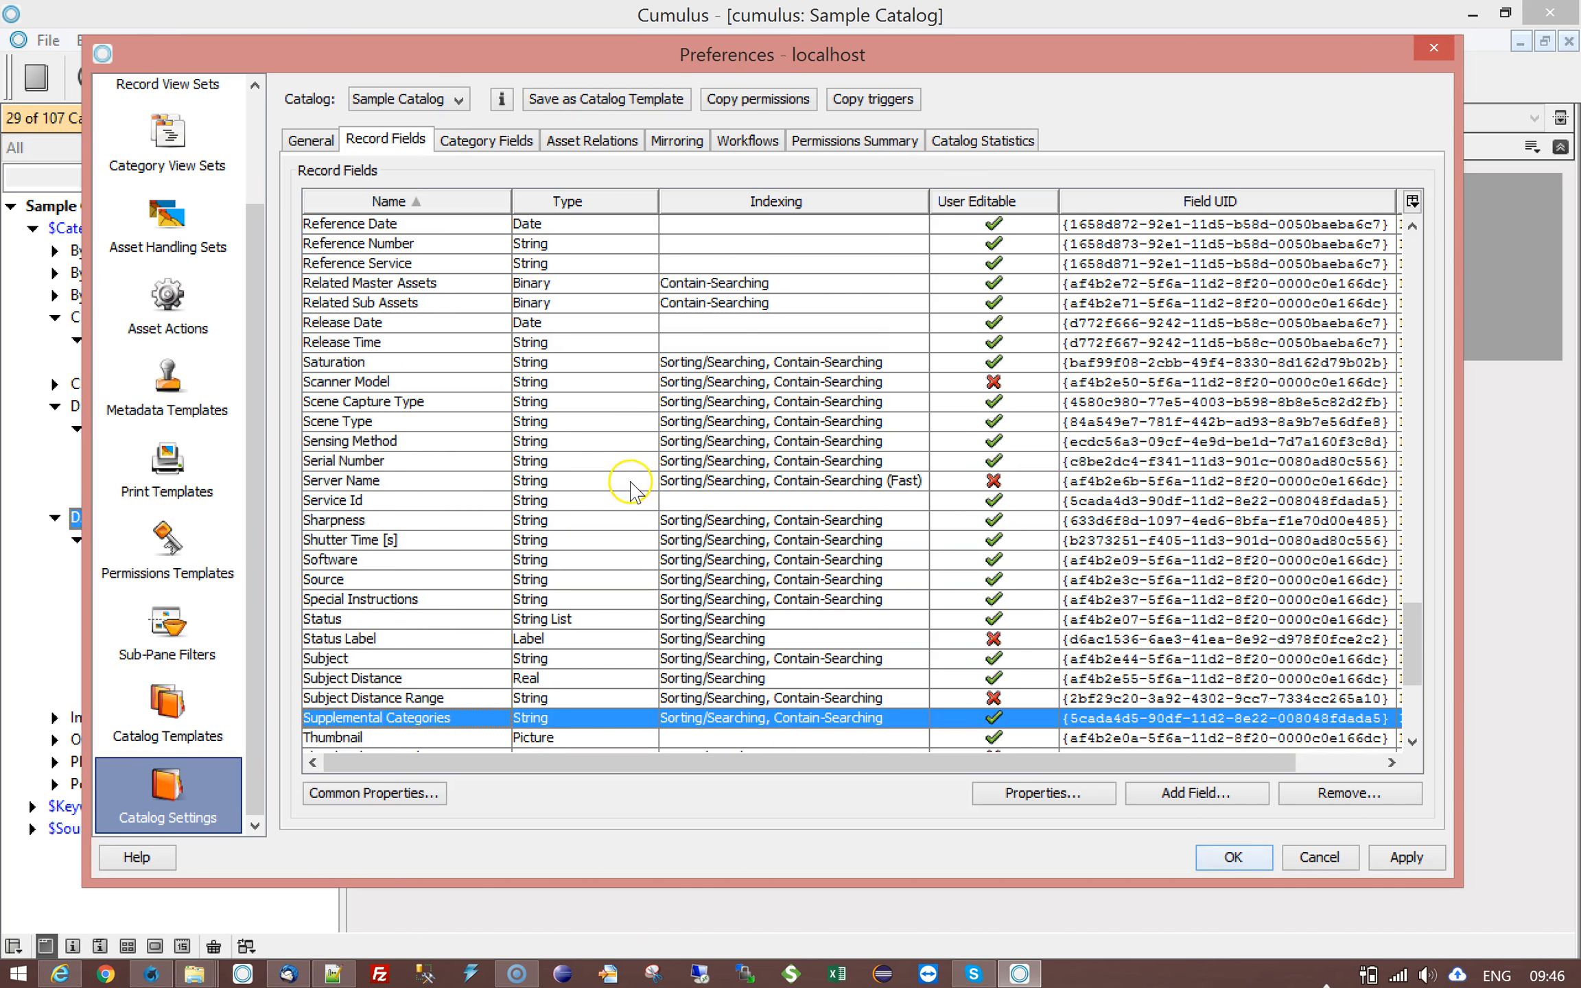
{"action": "scroll", "coordinate": [630, 496], "scroll_direction": "up", "scroll_amount": 3}
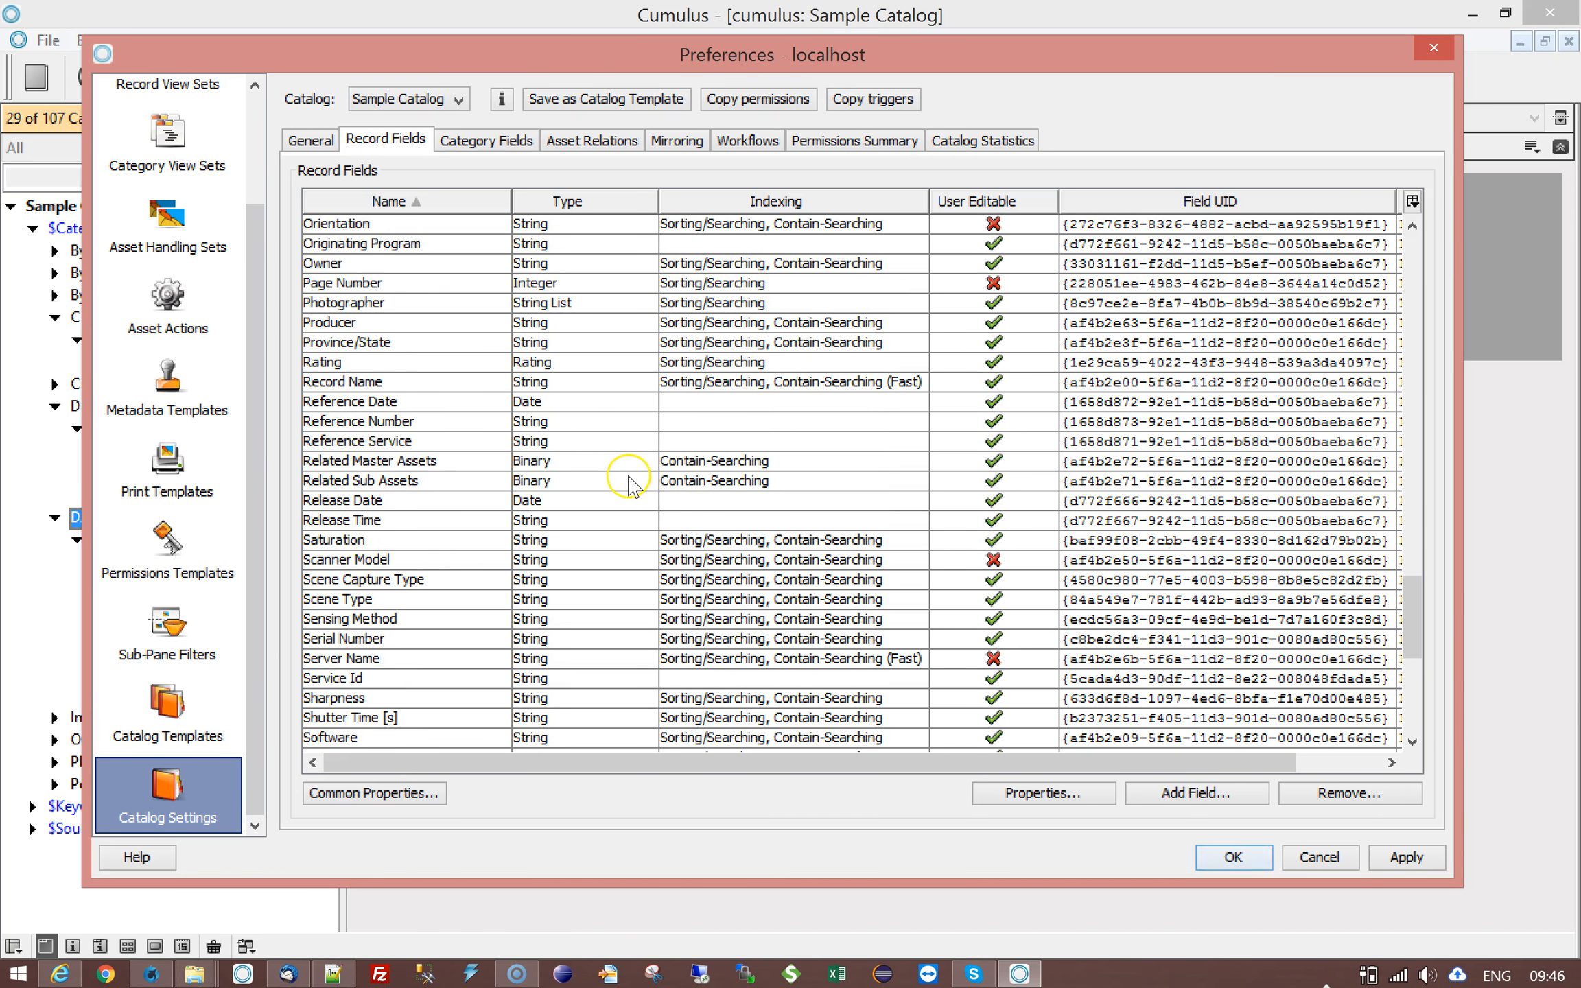
{"action": "scroll", "coordinate": [629, 484], "scroll_direction": "up", "scroll_amount": 1}
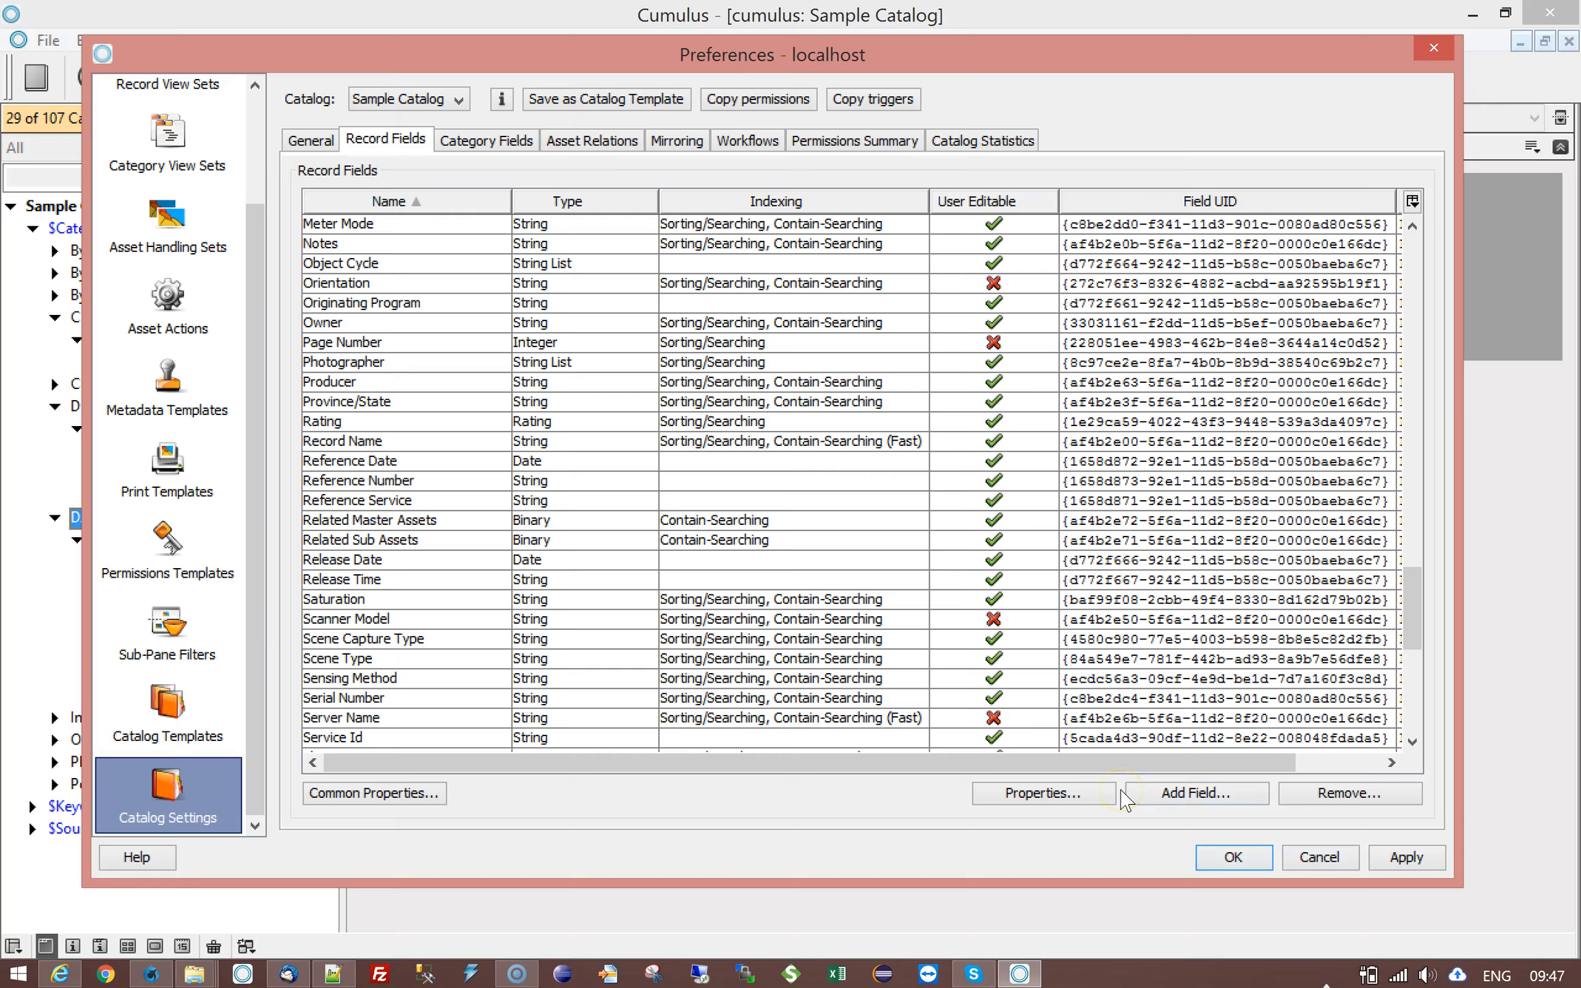
Find Original Asset Reference among the fields available to add to the catalog, and close the selection without adding it.
{"action": "left_click", "coordinate": [1190, 796]}
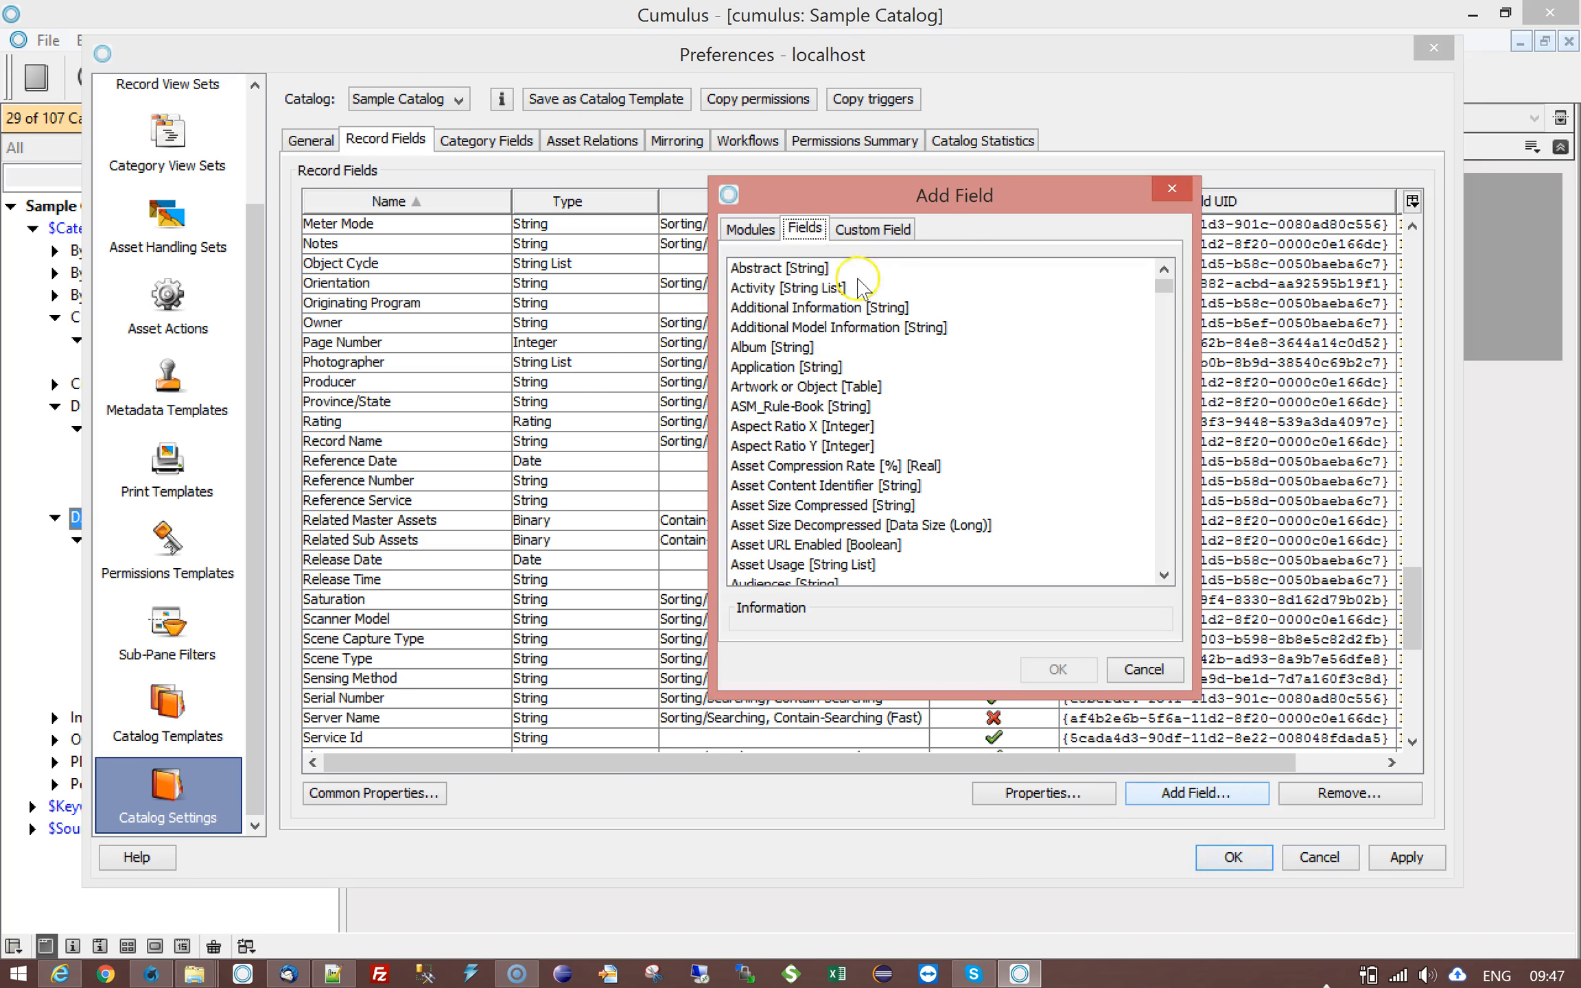
{"action": "left_click", "coordinate": [865, 233]}
{"action": "left_click", "coordinate": [802, 230]}
{"action": "left_click", "coordinate": [823, 367]}
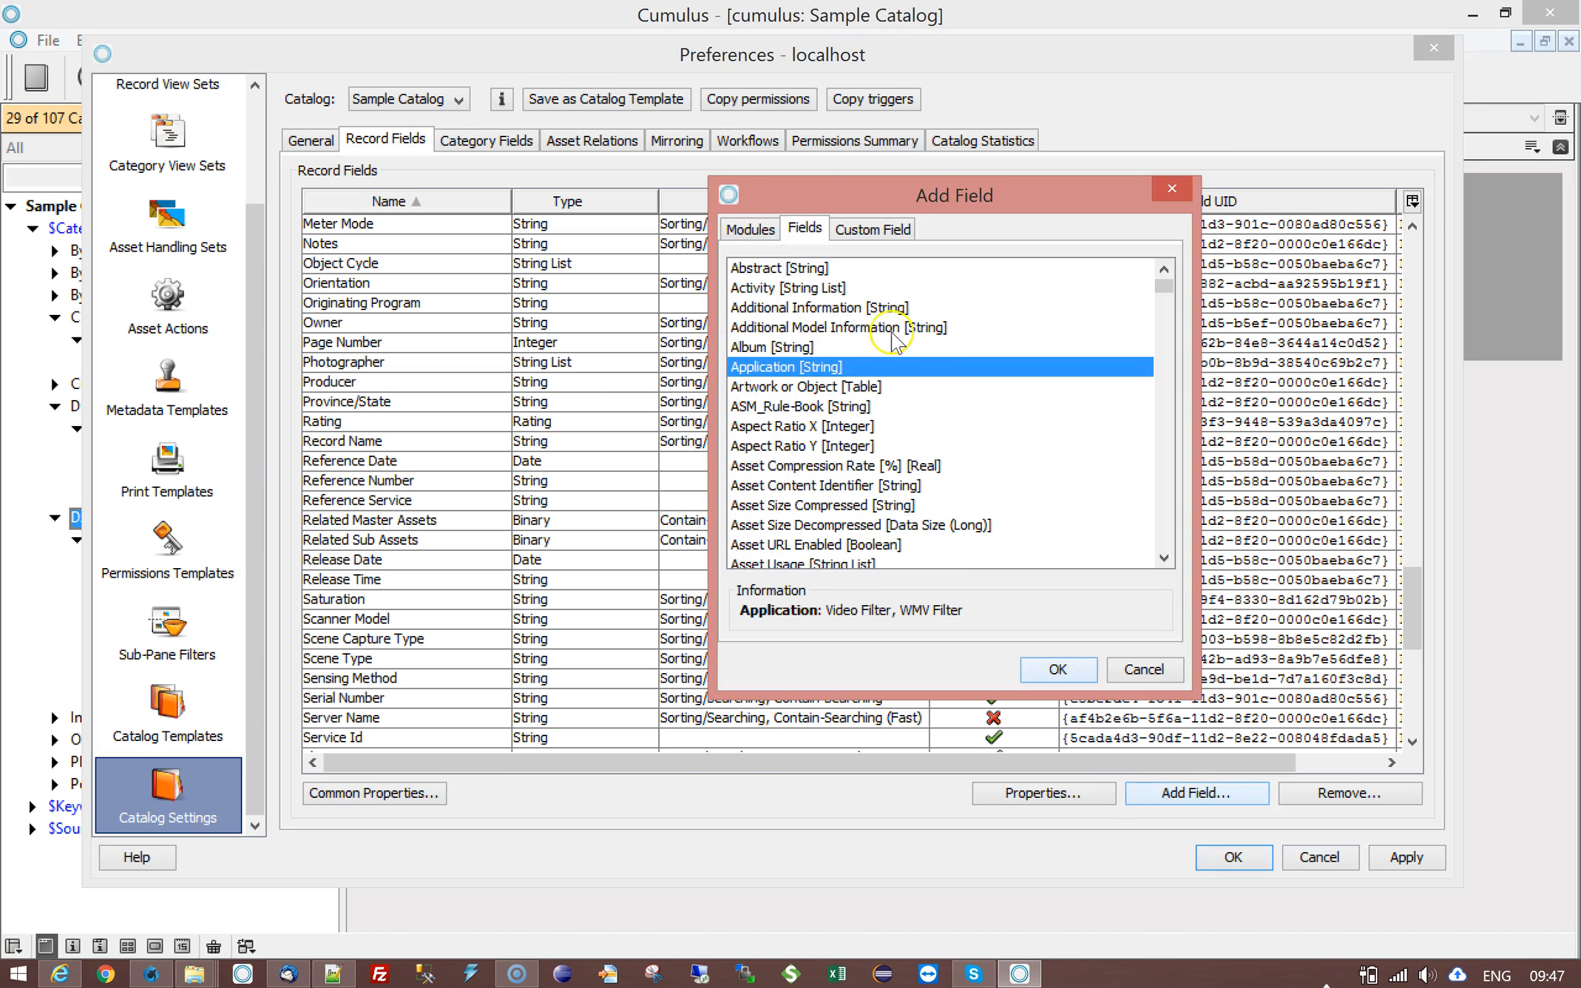
{"action": "key", "text": "o"}
{"action": "key", "text": "r"}
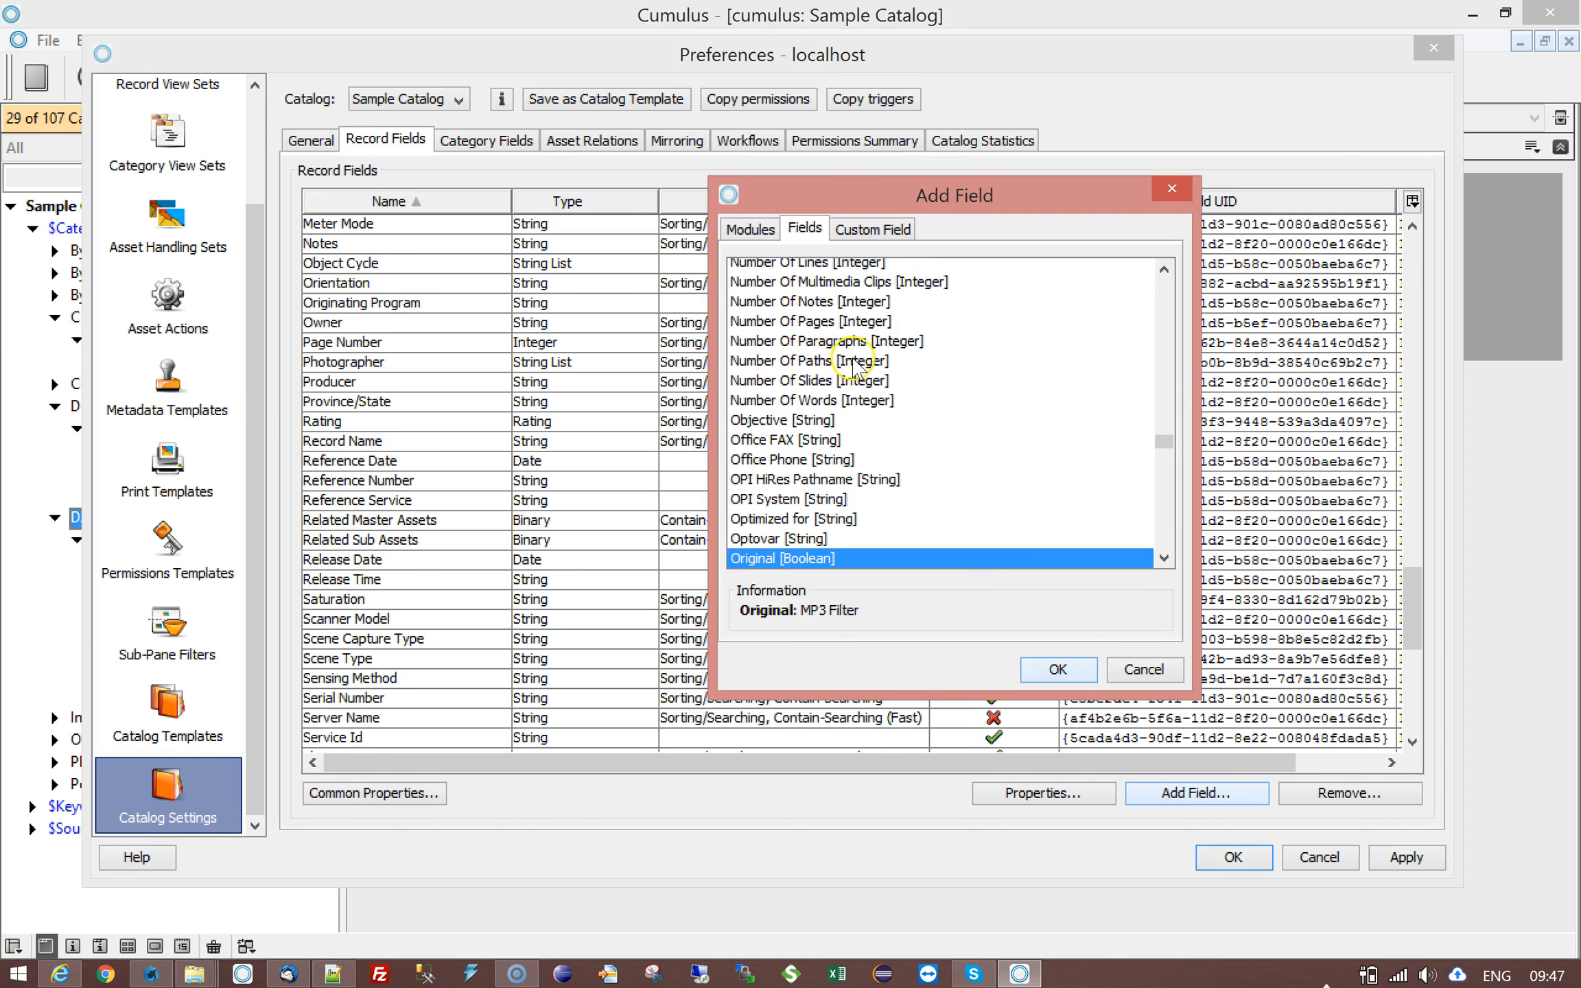
{"action": "scroll", "coordinate": [899, 405], "scroll_direction": "down", "scroll_amount": 2}
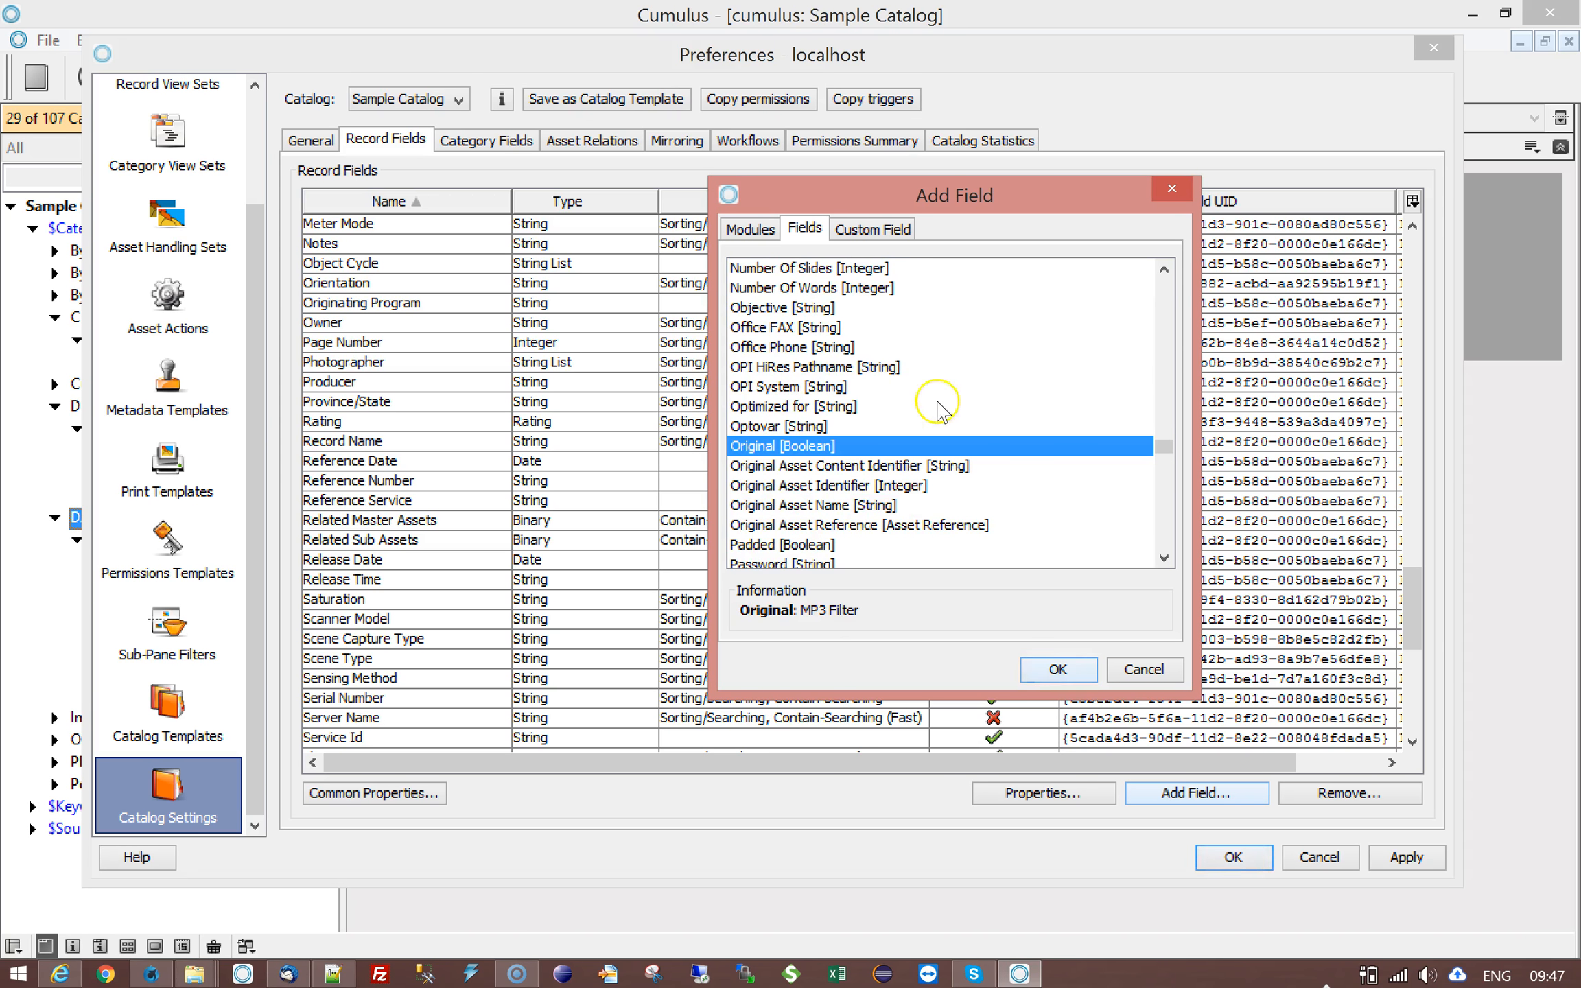
{"action": "left_click", "coordinate": [799, 524]}
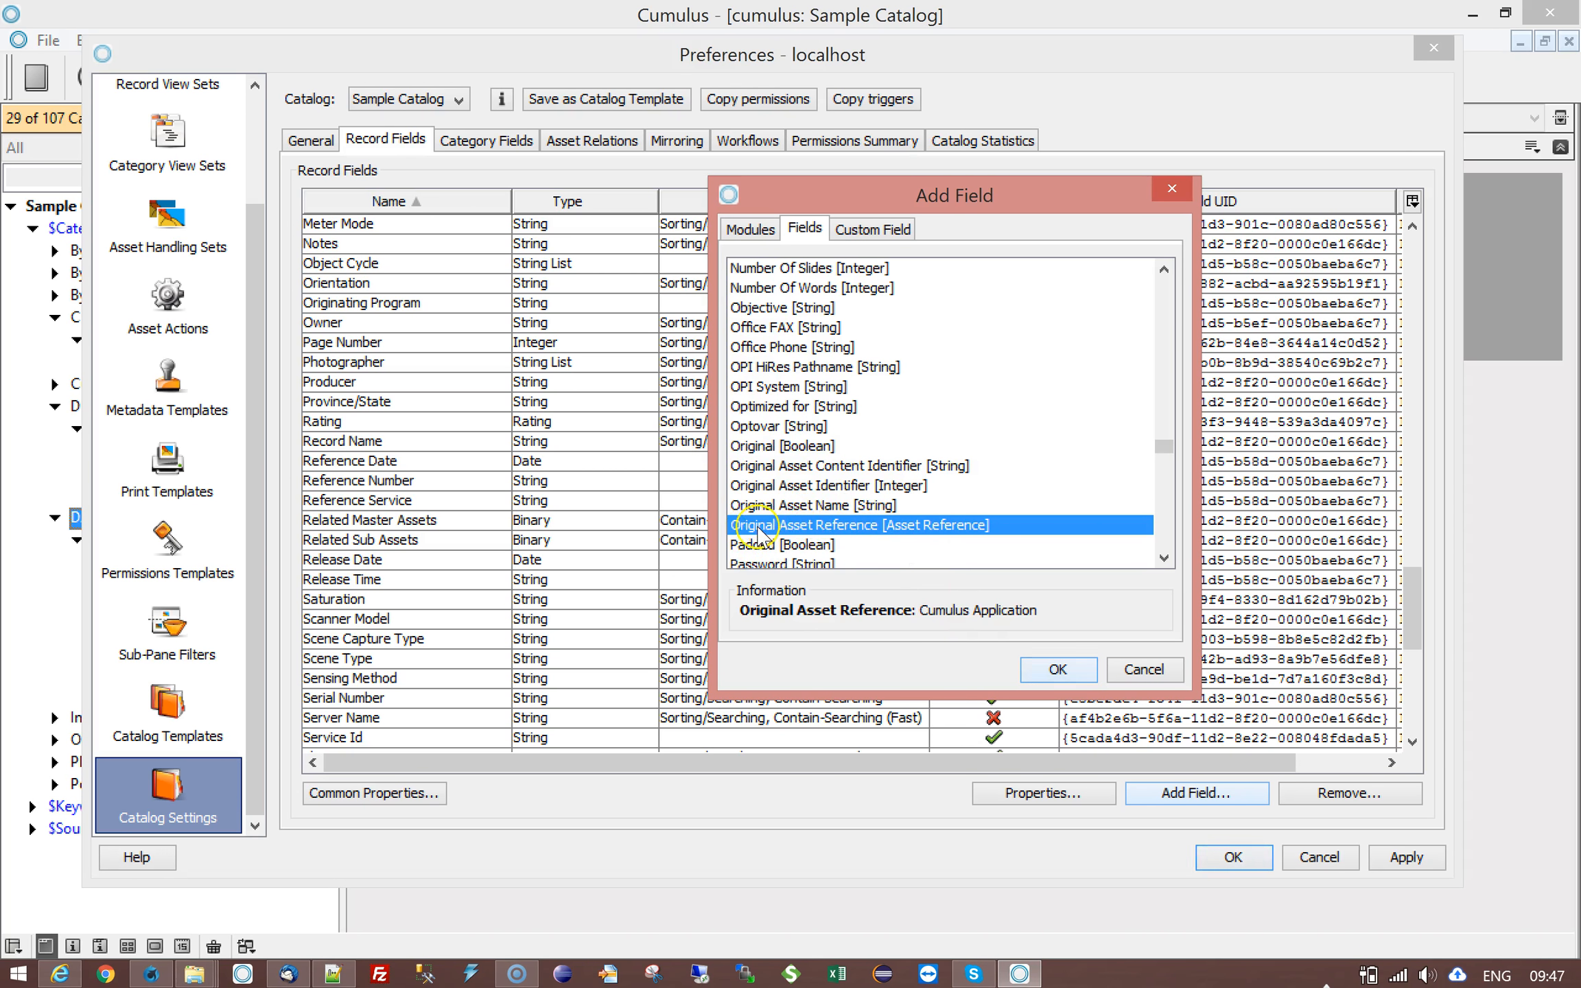
{"action": "left_click", "coordinate": [1126, 669]}
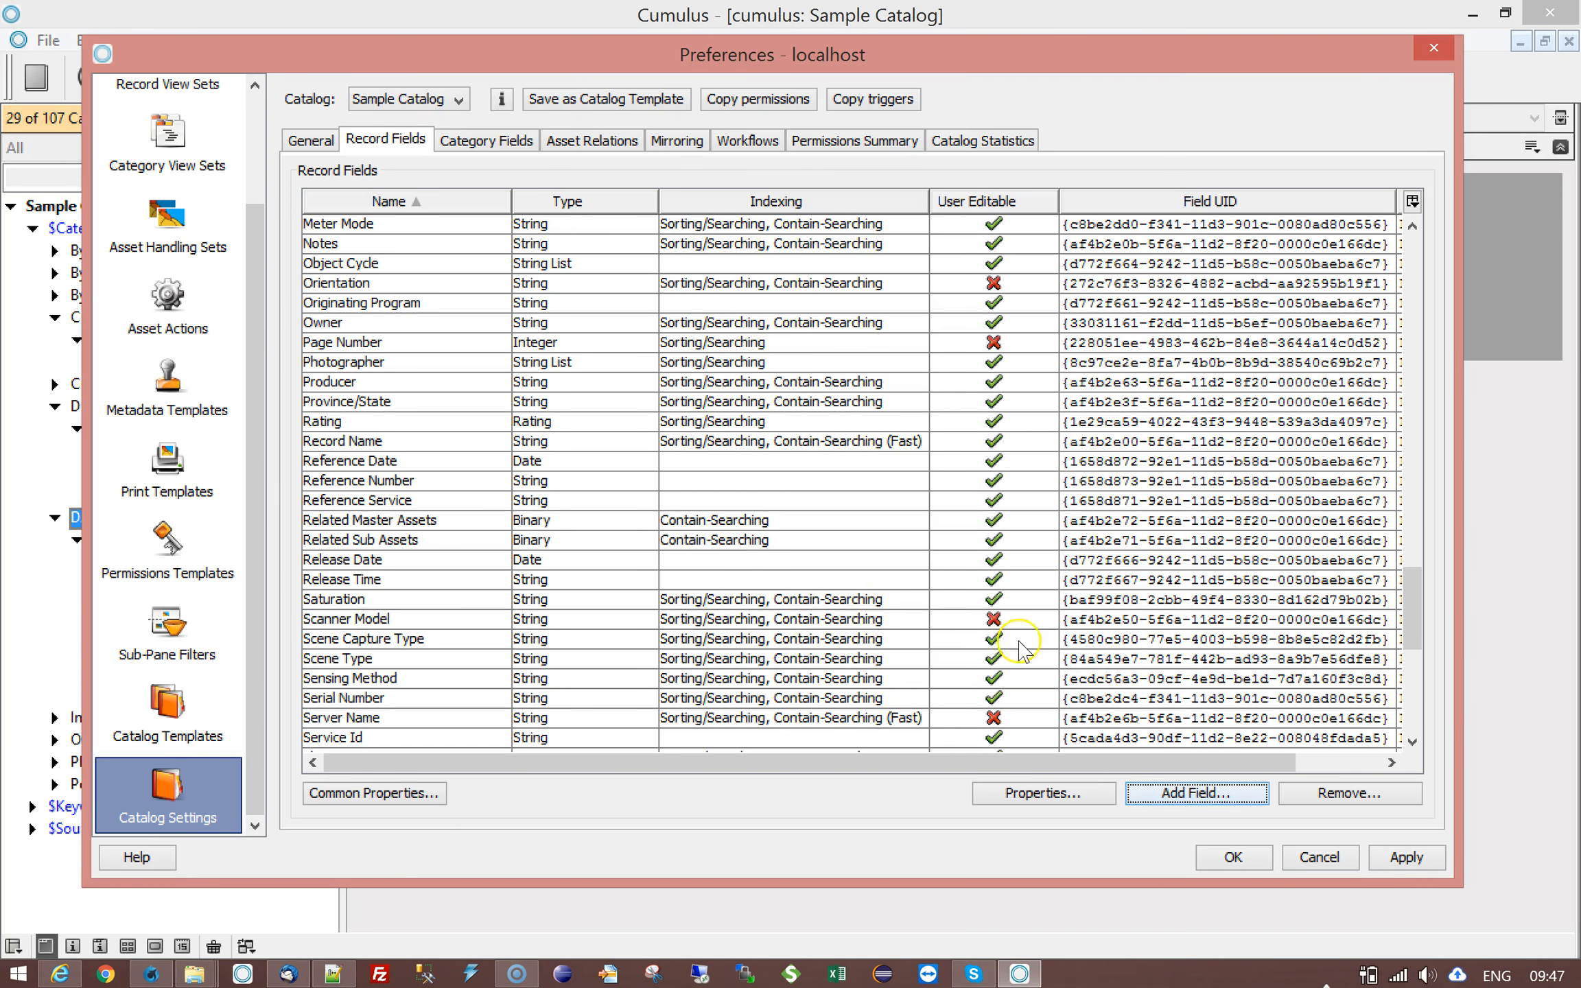
Look back through the Sample Catalog's record fields from Related Master Assets up to Folder Name, and leave the preferences without saving.
{"action": "left_click", "coordinate": [415, 521]}
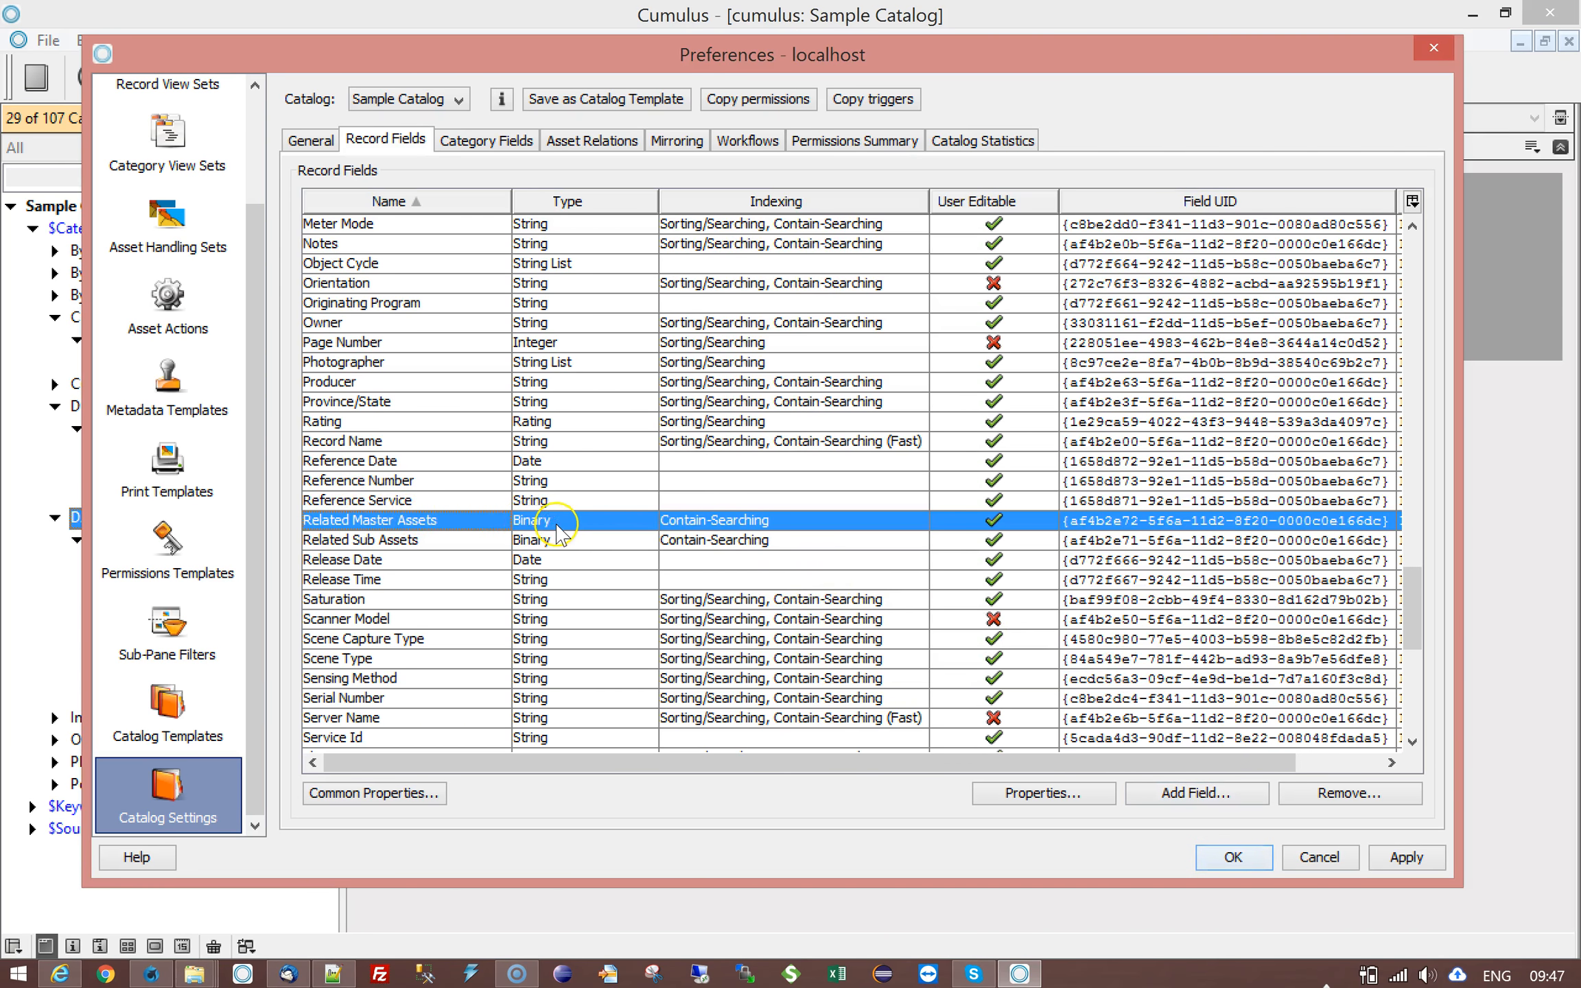
{"action": "scroll", "coordinate": [563, 534], "scroll_direction": "up", "scroll_amount": 13}
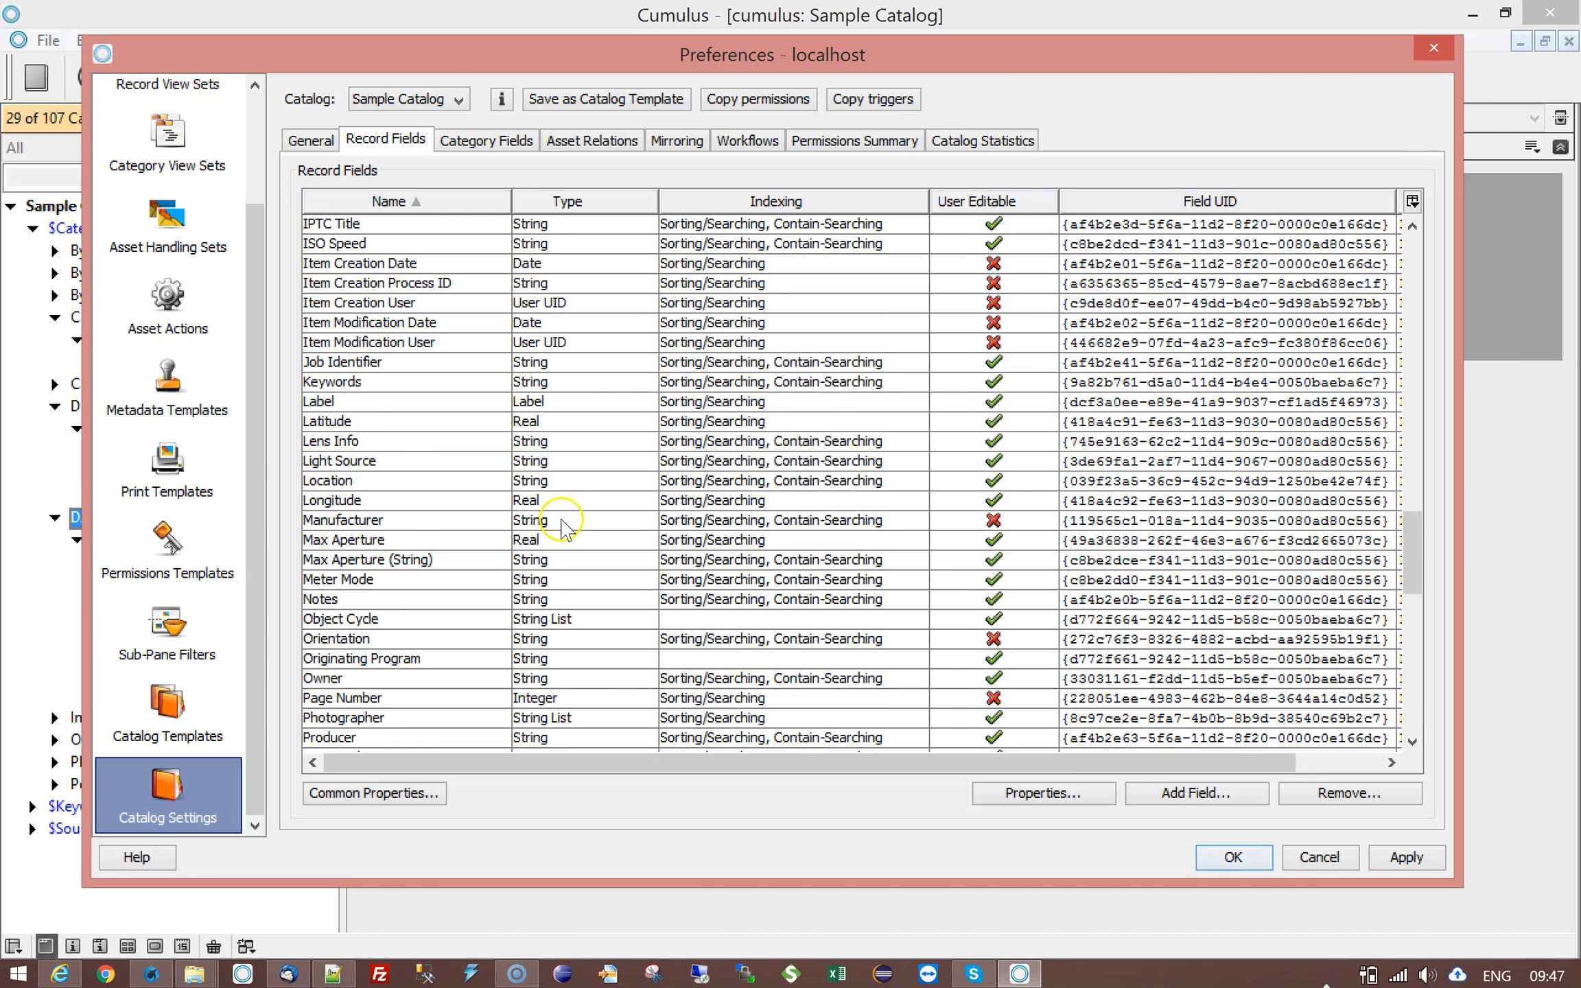
{"action": "scroll", "coordinate": [562, 528], "scroll_direction": "up", "scroll_amount": 6}
{"action": "scroll", "coordinate": [563, 534], "scroll_direction": "down", "scroll_amount": 1}
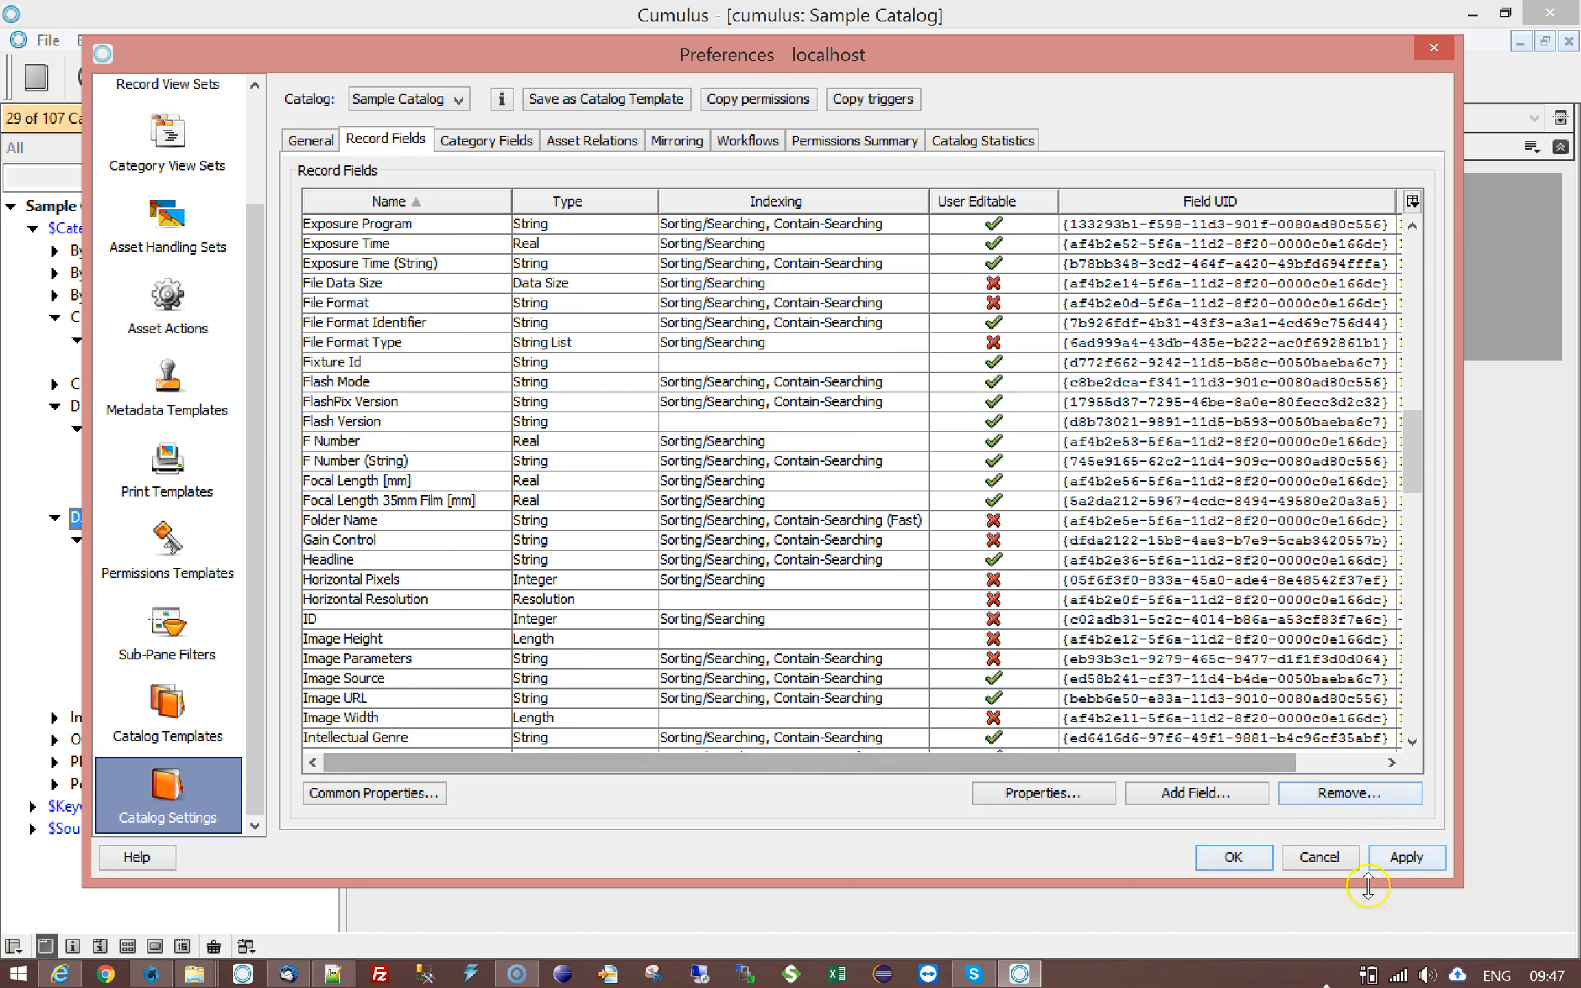
{"action": "left_click", "coordinate": [1318, 857]}
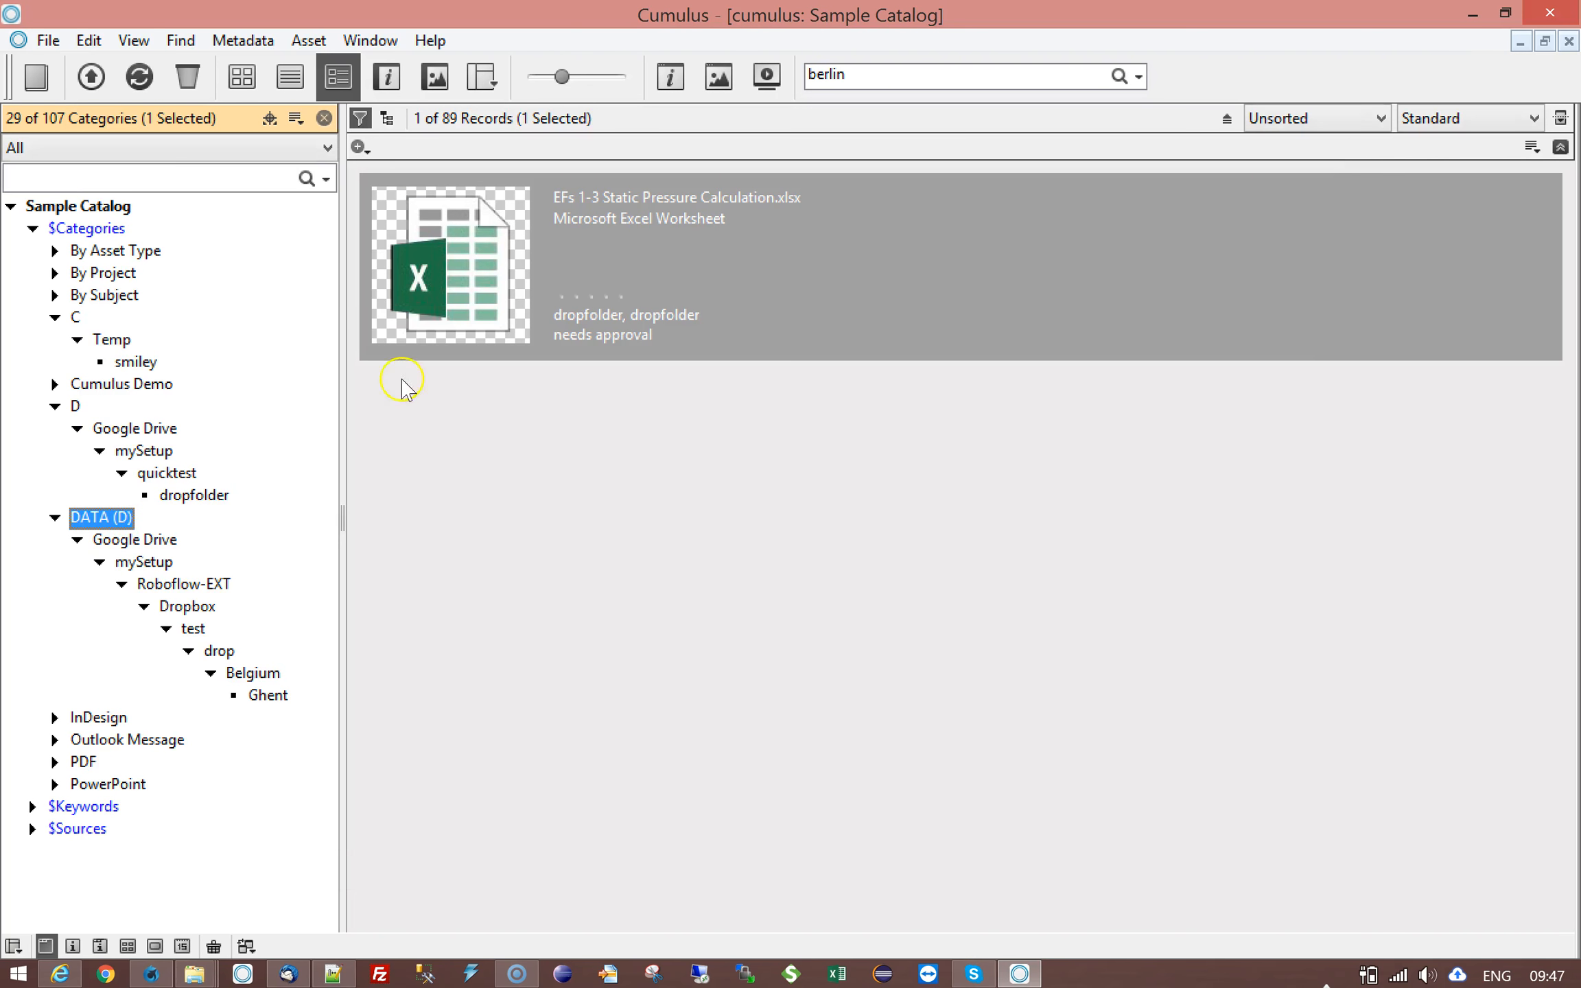
View the information of EFs 1-3 Static Pressure Calculation.xlsx, check its Folder Name and Server Name fields, and close it.
{"action": "left_click", "coordinate": [443, 240]}
{"action": "double_click", "coordinate": [847, 353]}
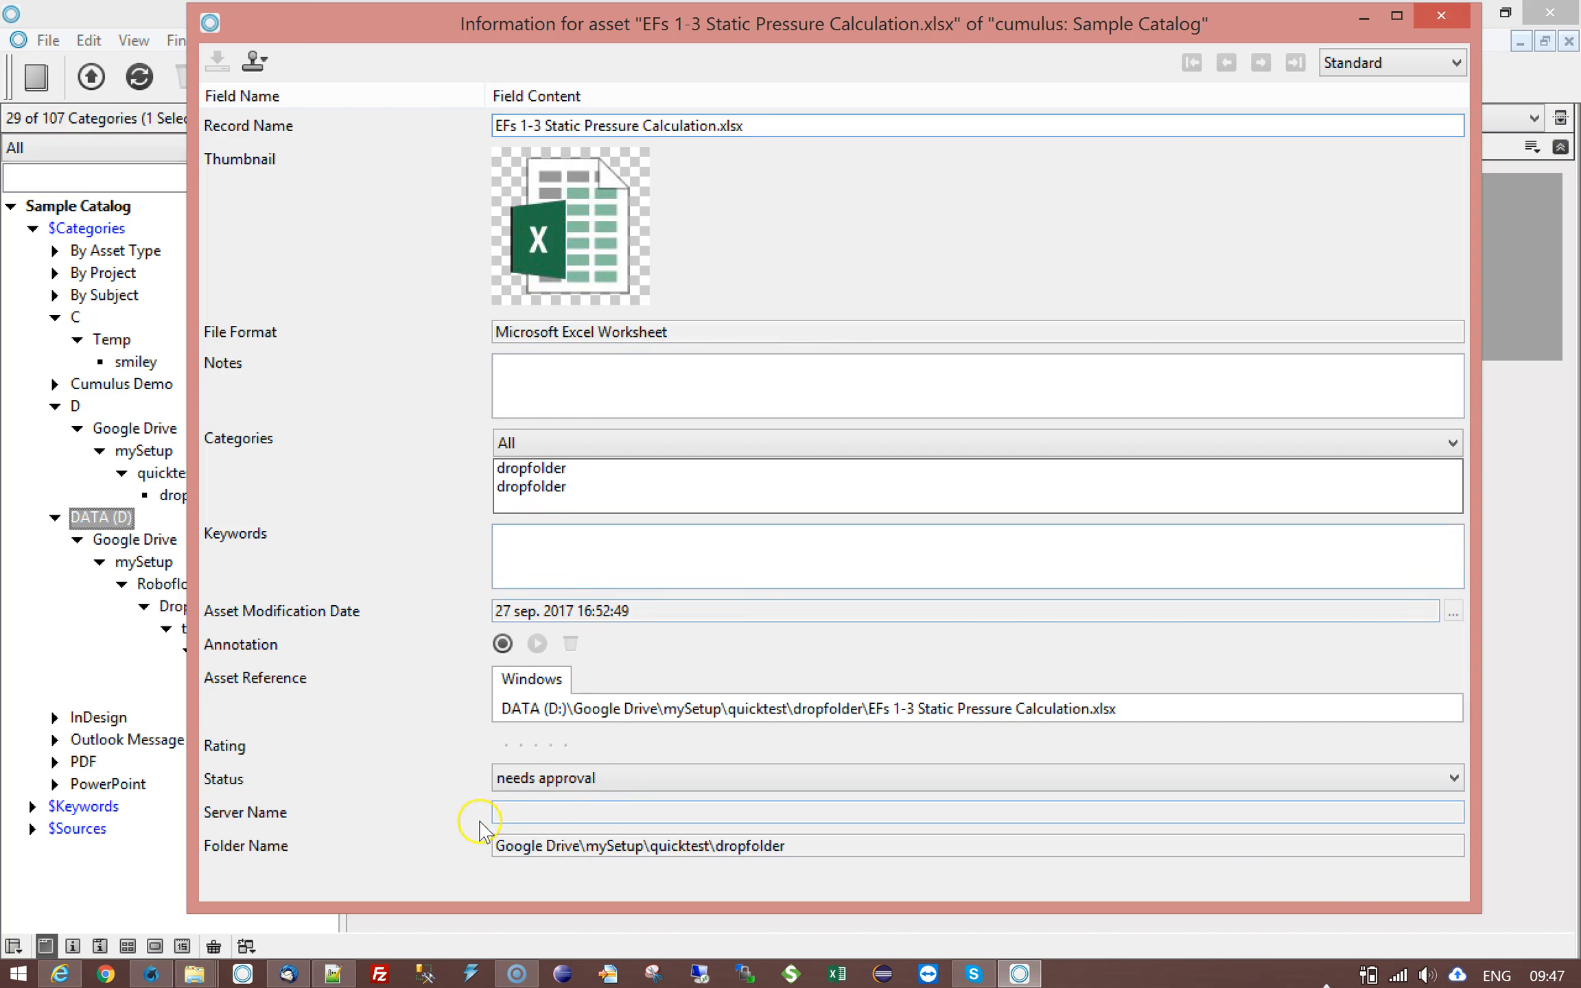
{"action": "left_click_drag", "start_coordinate": [497, 846], "coordinate": [707, 880]}
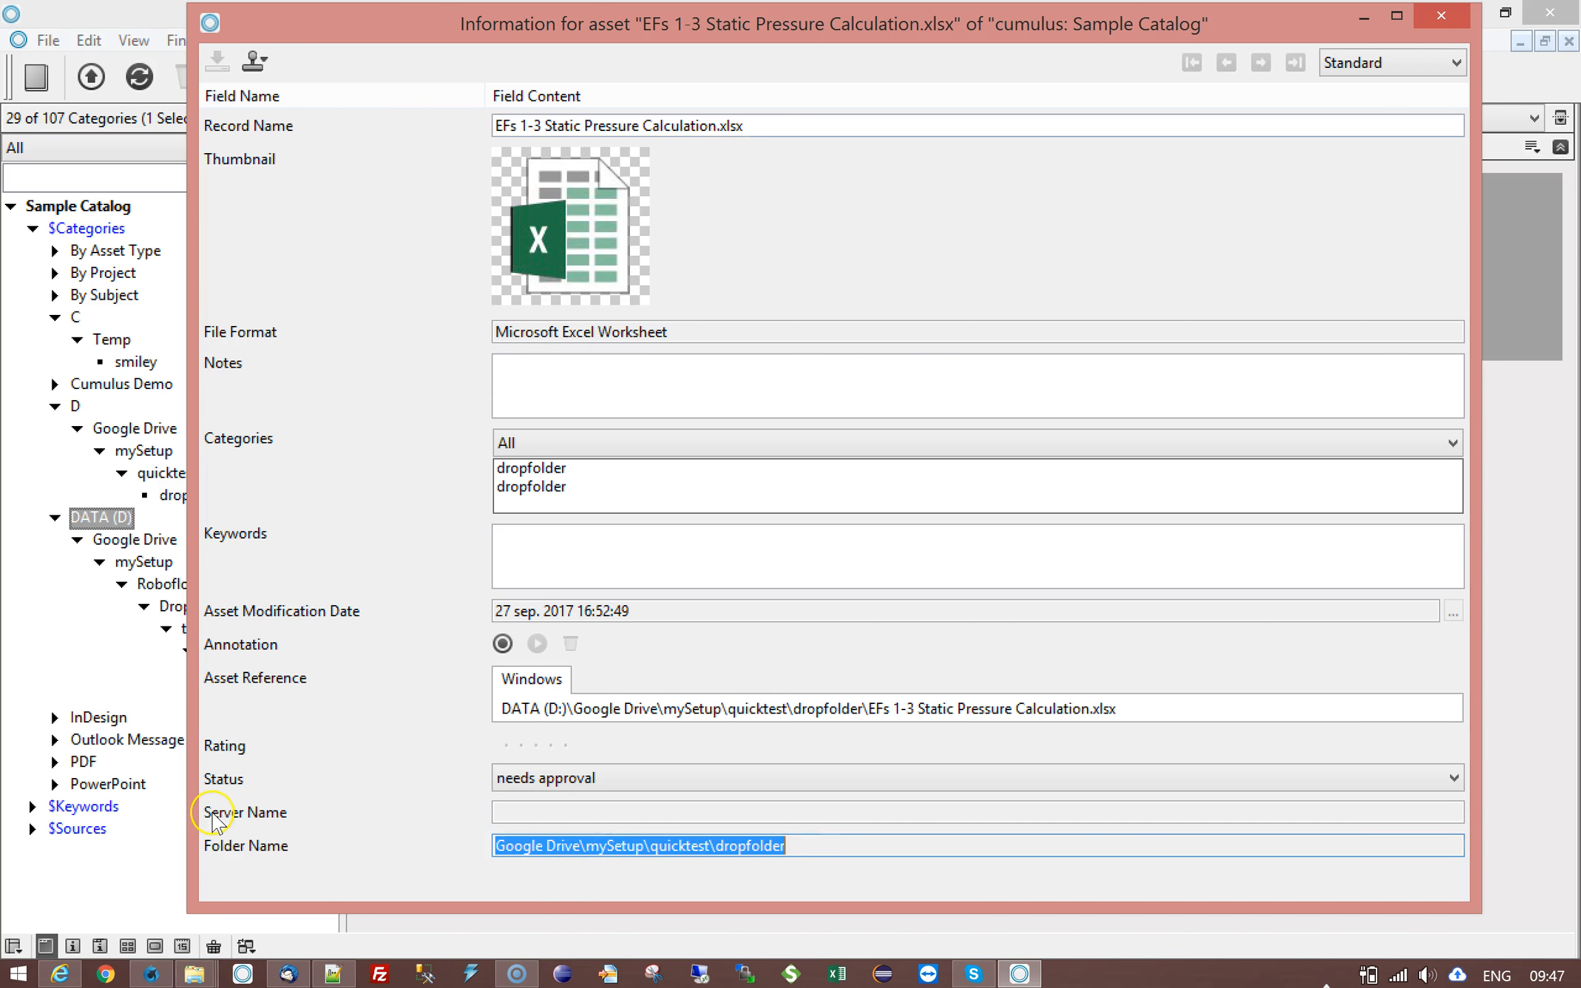
{"action": "left_click", "coordinate": [506, 811]}
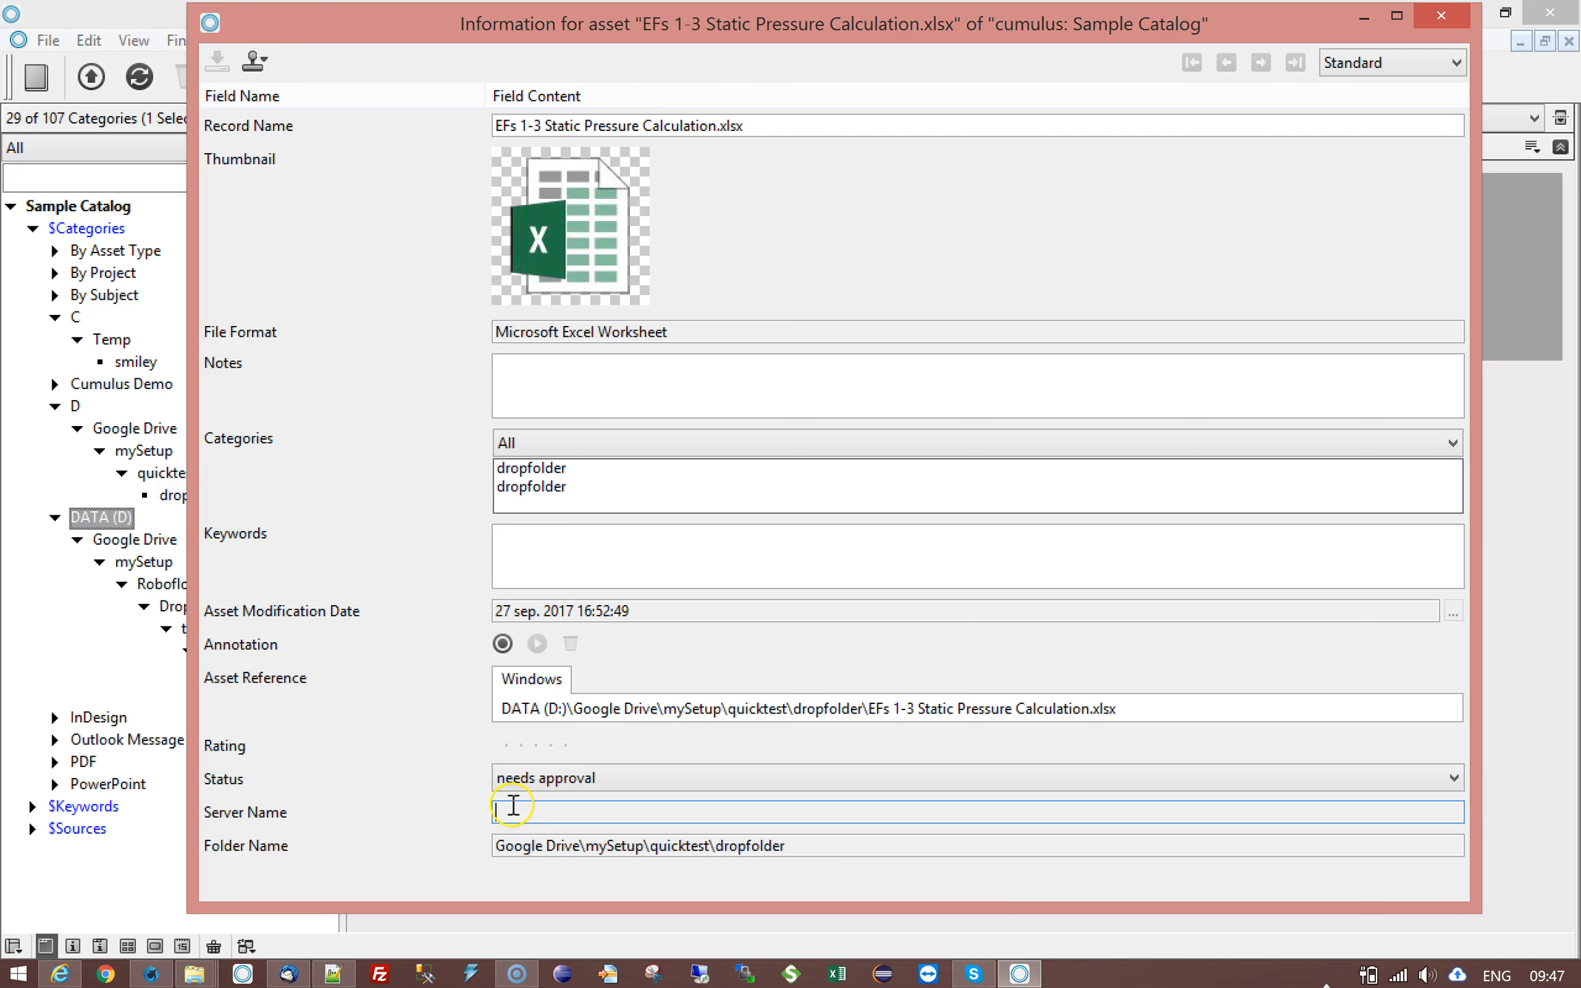
{"action": "left_click", "coordinate": [1441, 15]}
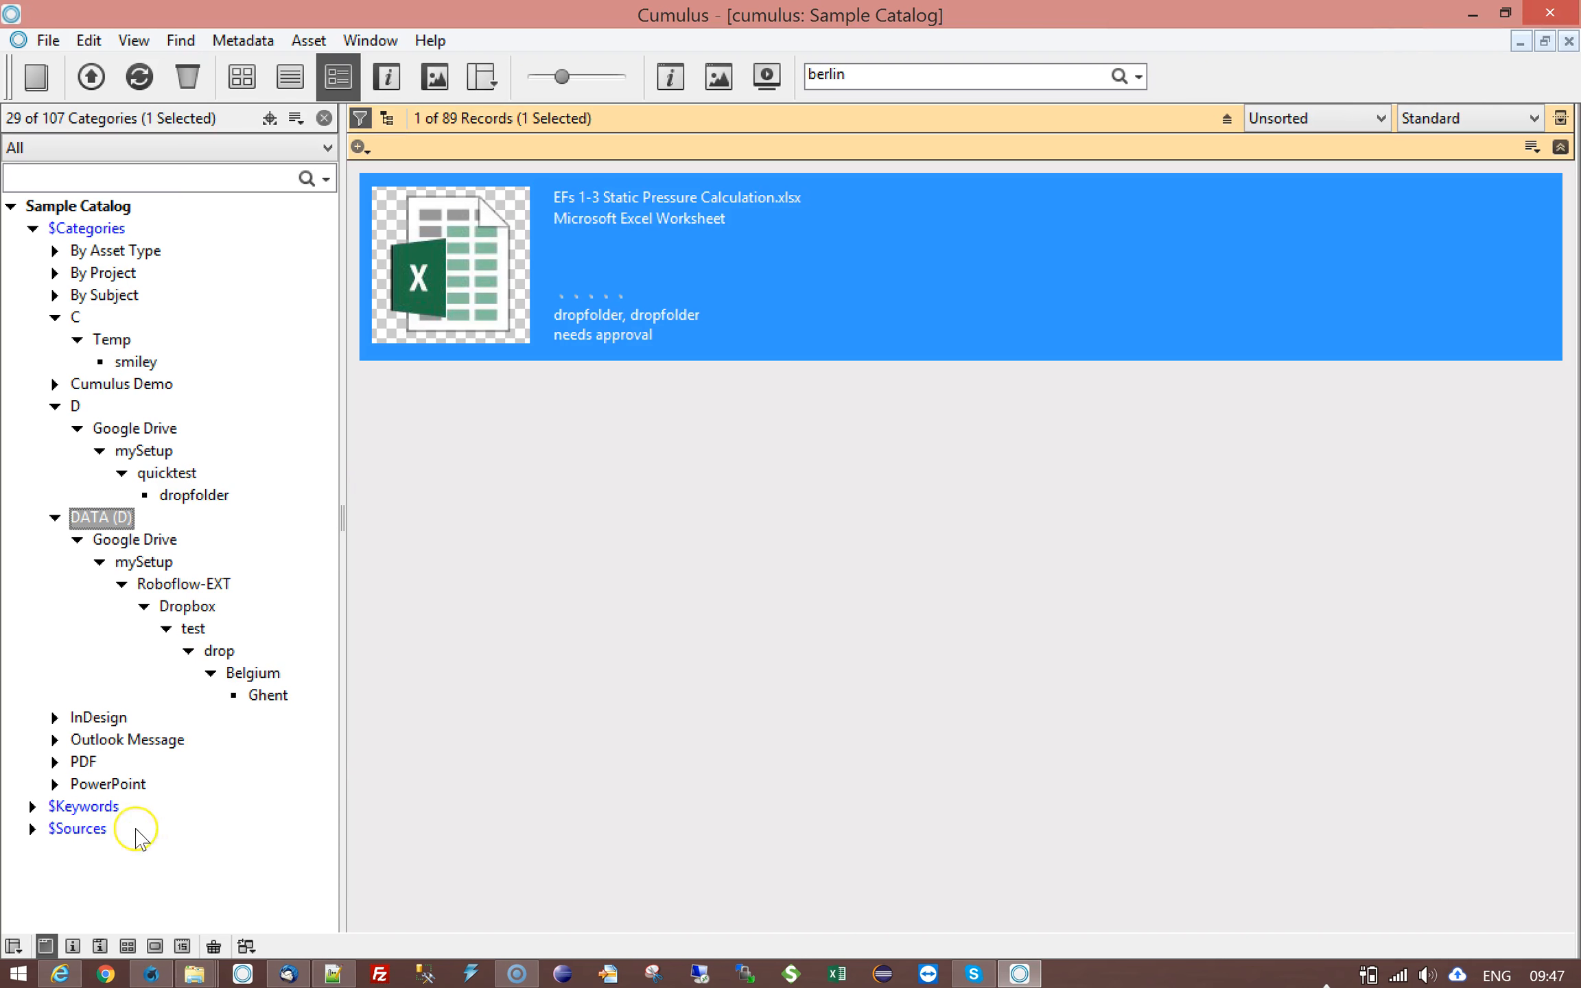
Switch to the Cumulus Server Console in the browser and close the status log of hotcollection-create-category-from-folder.
{"action": "left_click", "coordinate": [154, 974]}
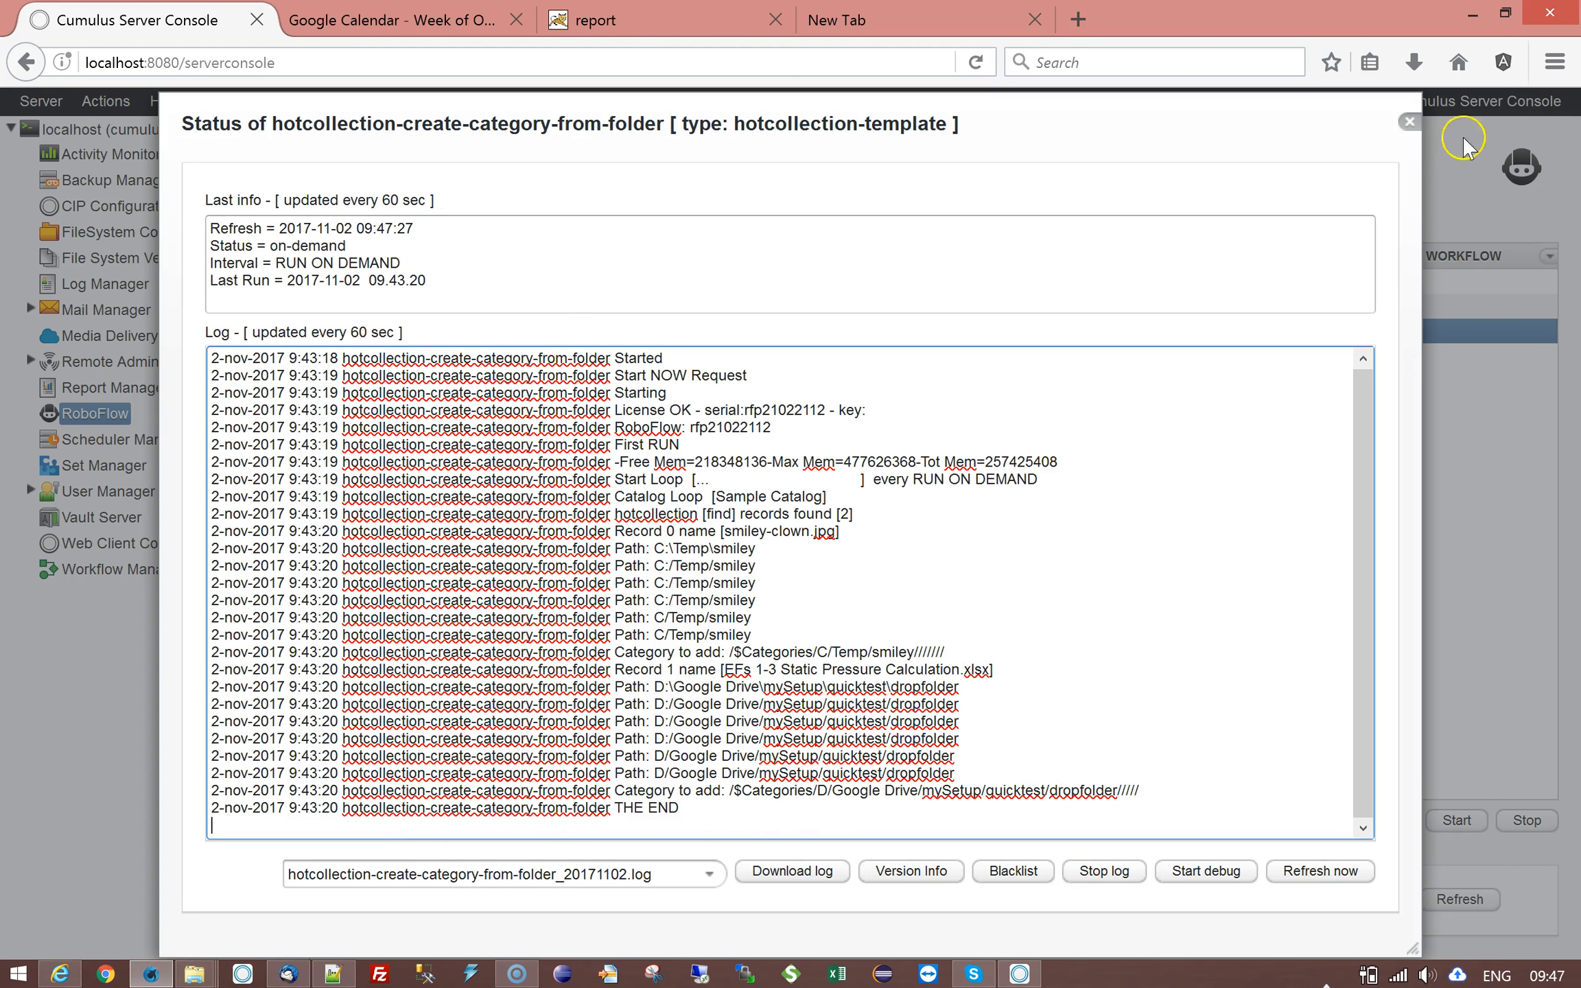
{"action": "left_click", "coordinate": [1410, 122]}
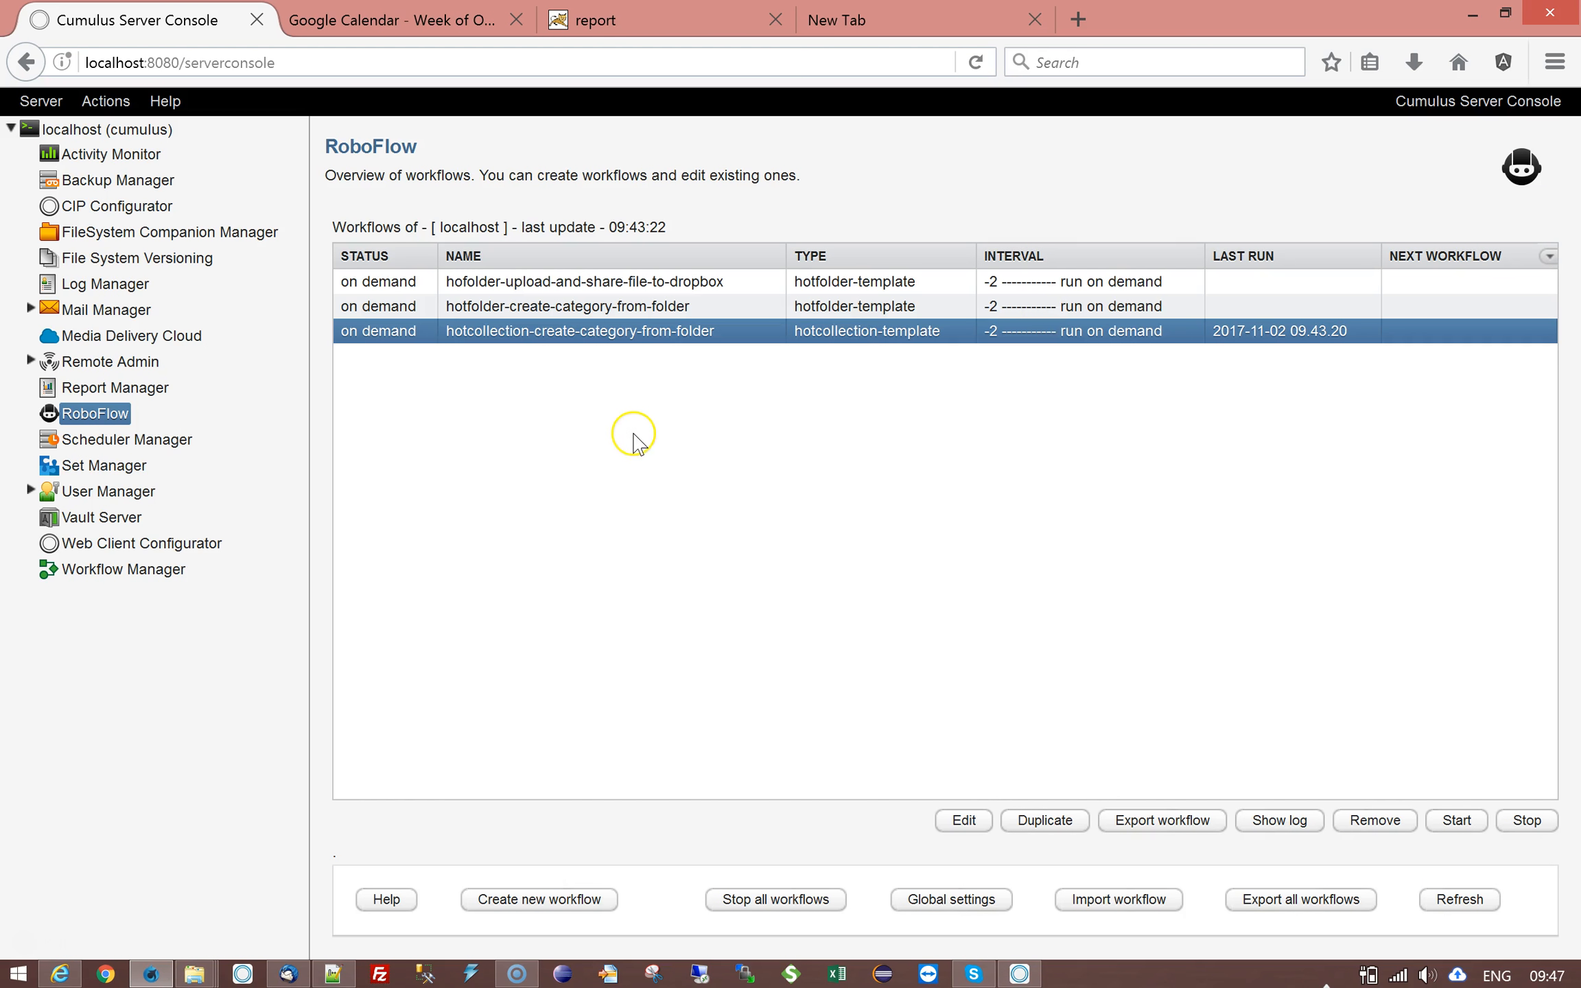